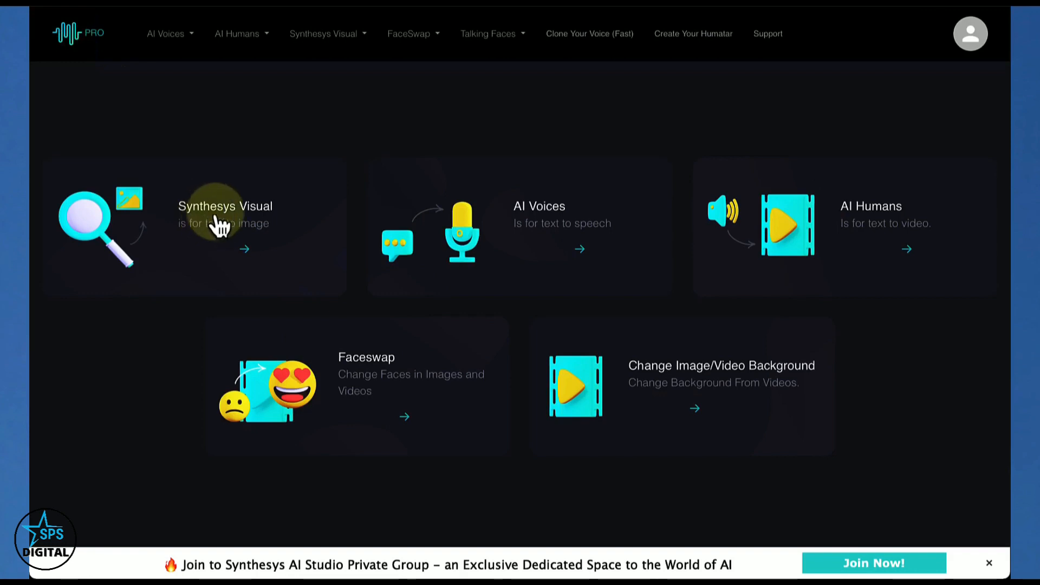
Open the Imagine text-to-image generator of Synthesys Visual and show the list of available image styles
{"action": "left_click", "coordinate": [216, 227]}
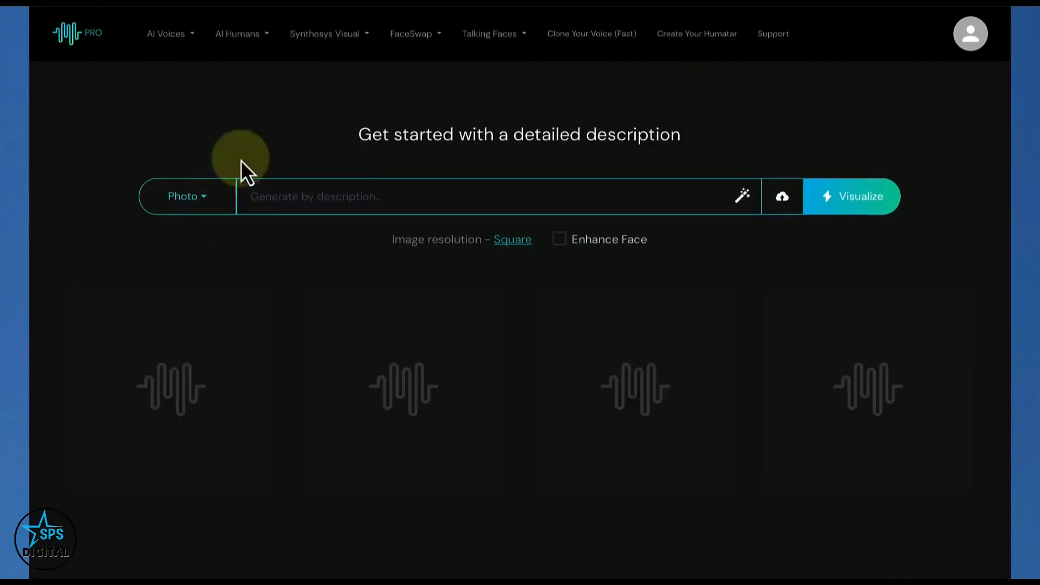
{"action": "left_click", "coordinate": [324, 41]}
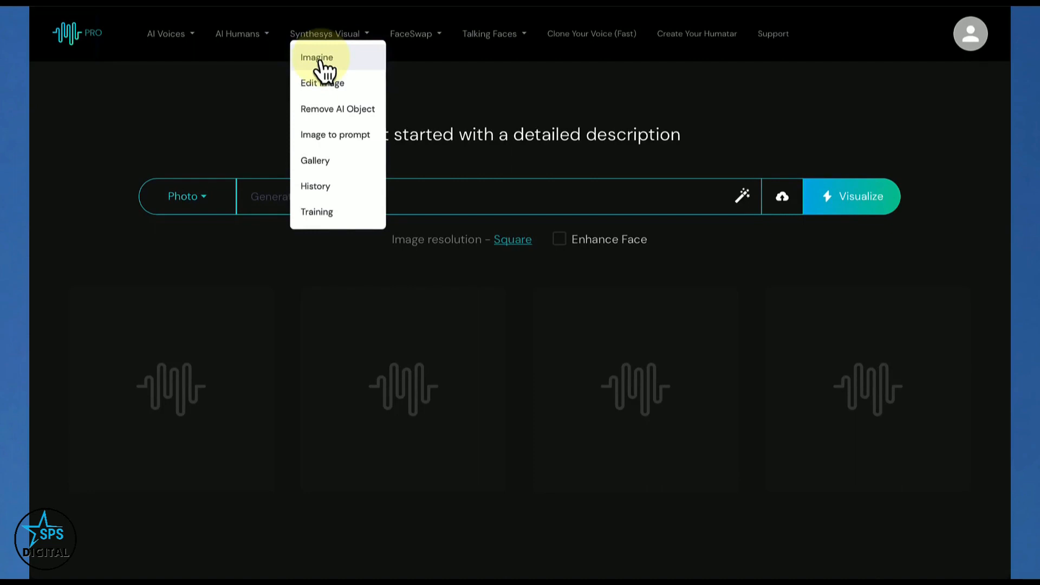
{"action": "left_click", "coordinate": [320, 61]}
{"action": "left_click", "coordinate": [321, 197]}
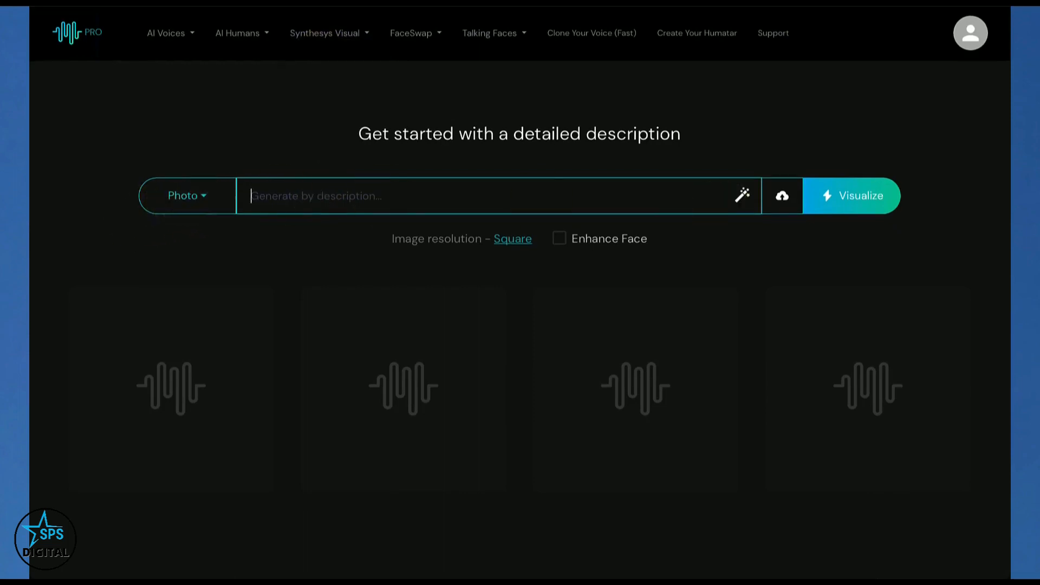
{"action": "left_click", "coordinate": [184, 204]}
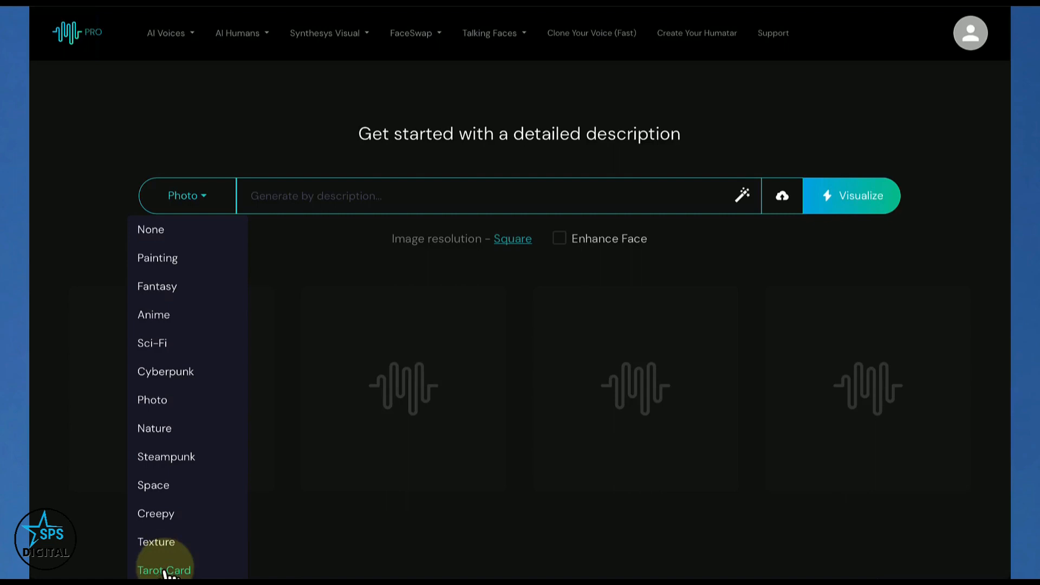
Generate Photo-style images from the description "Black Jeep Wrangler riding along the surface of the moon"
{"action": "left_click", "coordinate": [284, 202]}
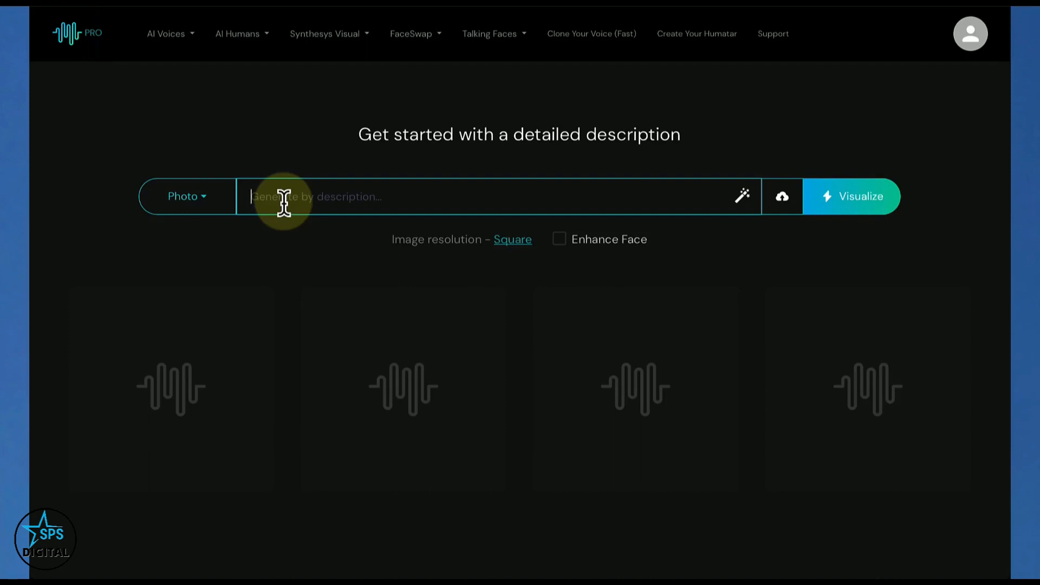
{"action": "type", "text": "Black Jeep Wrangler "}
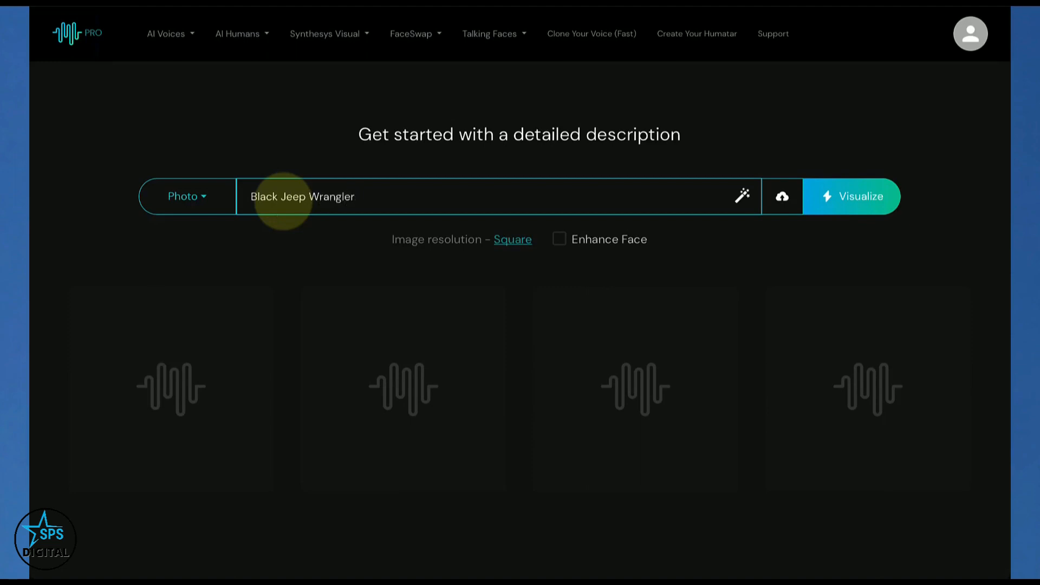
{"action": "type", "text": "riding along the suraf"}
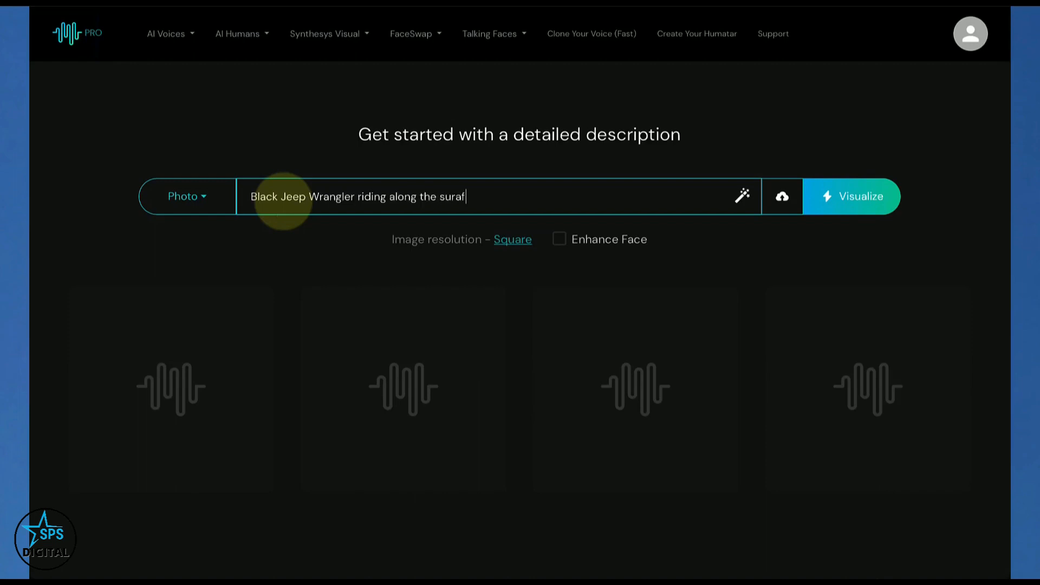
{"action": "key", "text": "BackSpace"}
{"action": "key", "text": "BackSpace"}
{"action": "key", "text": "BackSpace"}
{"action": "type", "text": "rface of the moon"}
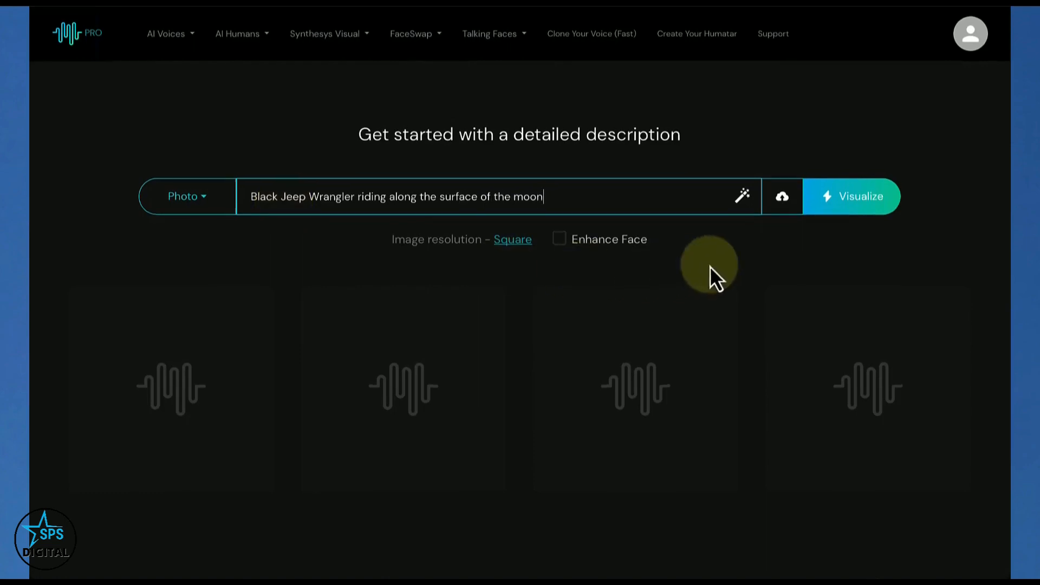
{"action": "left_click", "coordinate": [855, 210]}
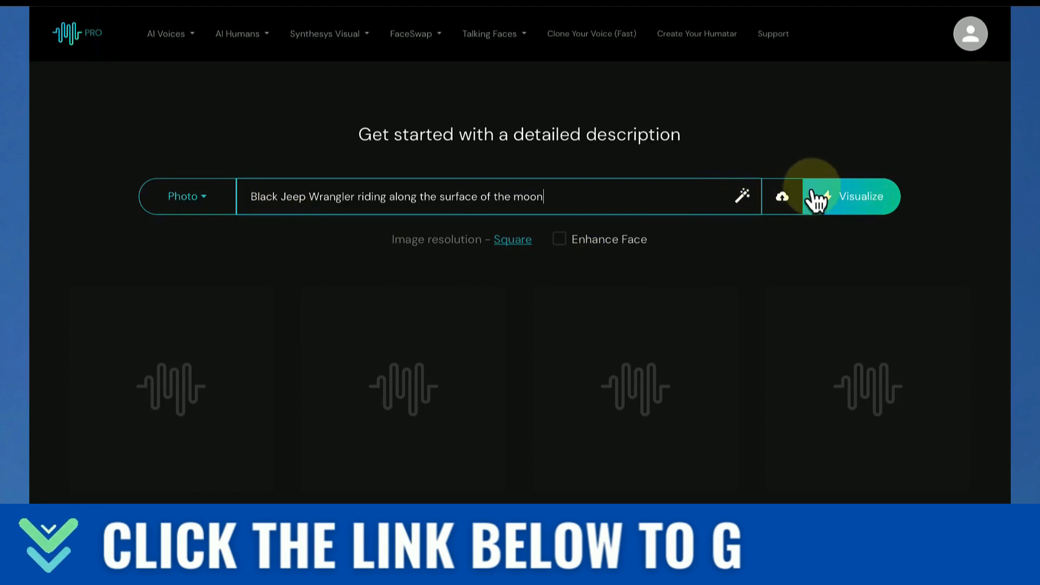
{"action": "left_click", "coordinate": [850, 197]}
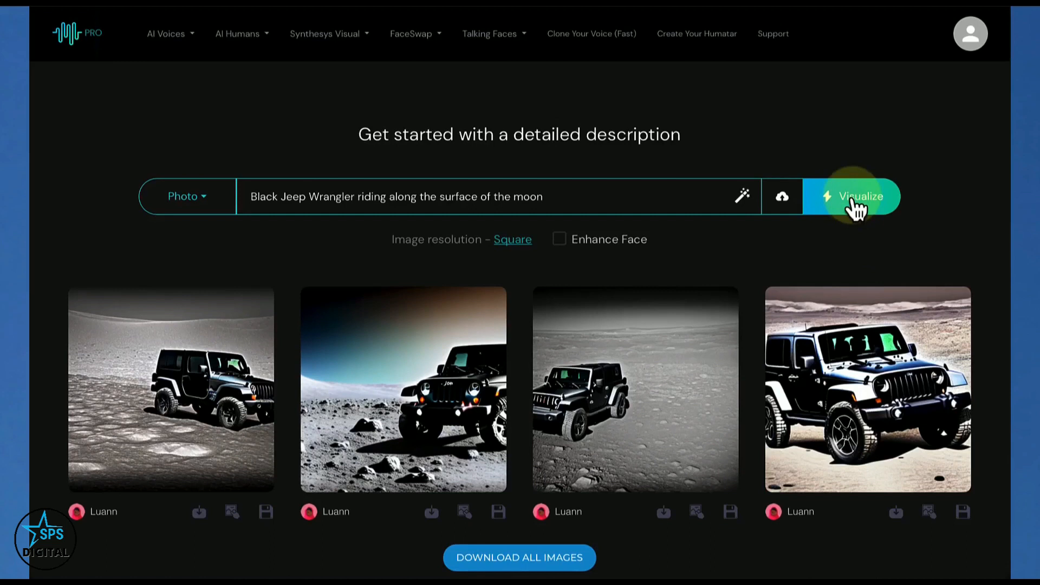
Enlarge the fourth Jeep image, save it to the gallery and close the preview
{"action": "left_click", "coordinate": [880, 380]}
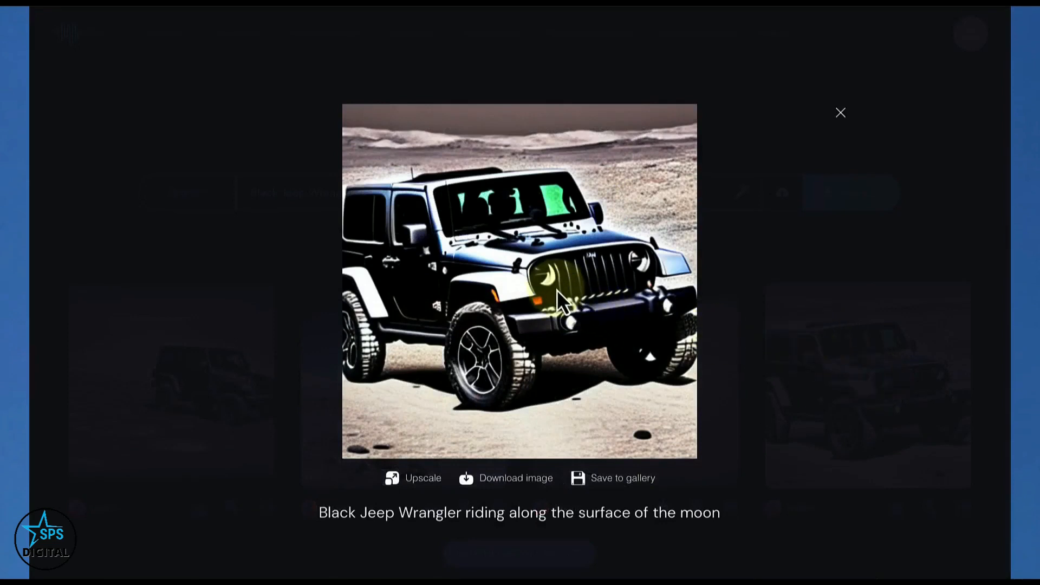
{"action": "left_click", "coordinate": [599, 478]}
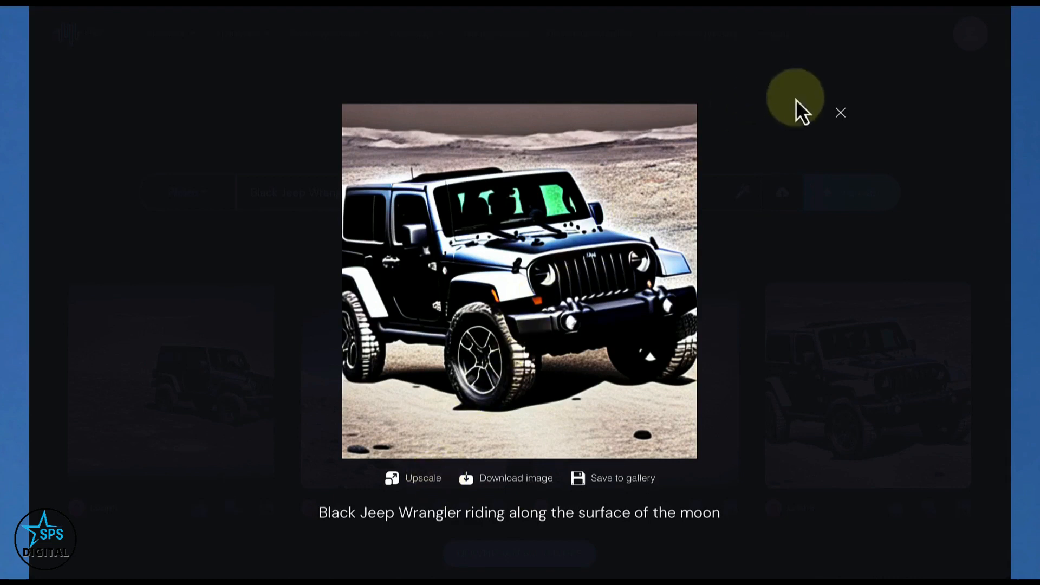
{"action": "left_click", "coordinate": [841, 112]}
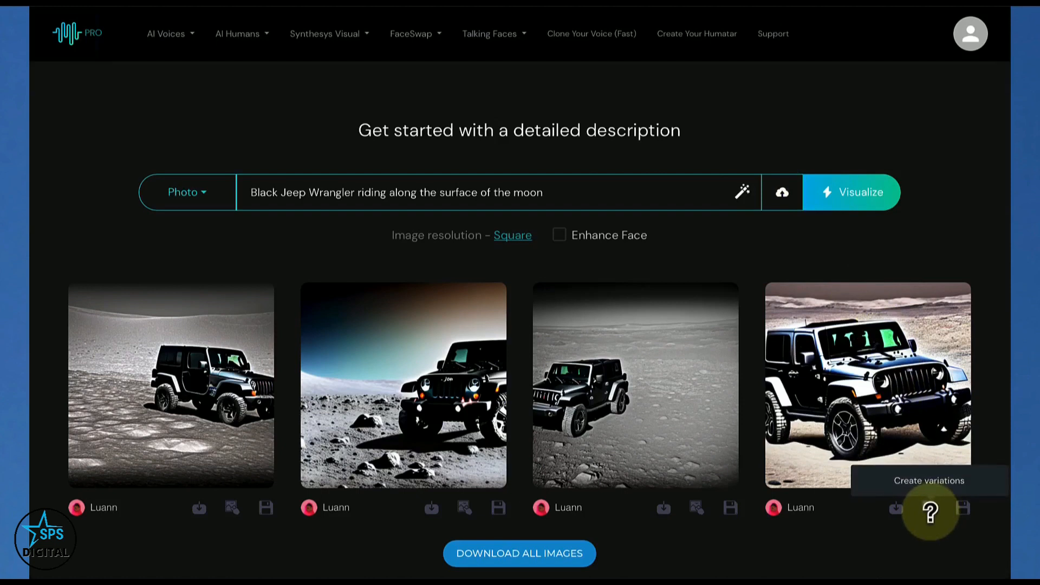
Generate variations of the fourth Jeep image with the same description and clear the reference image
{"action": "left_click", "coordinate": [930, 512]}
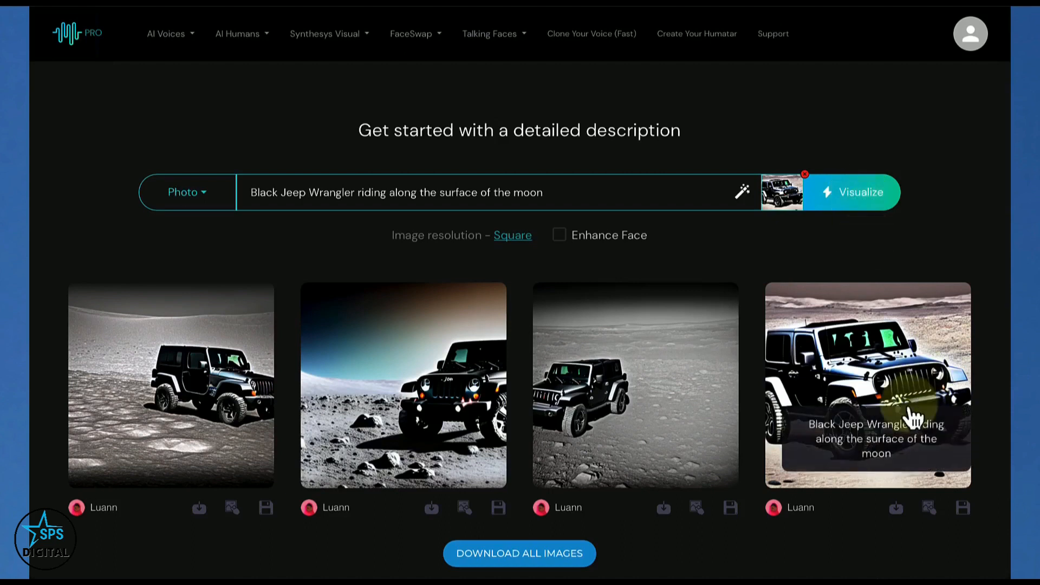
{"action": "left_click", "coordinate": [846, 191]}
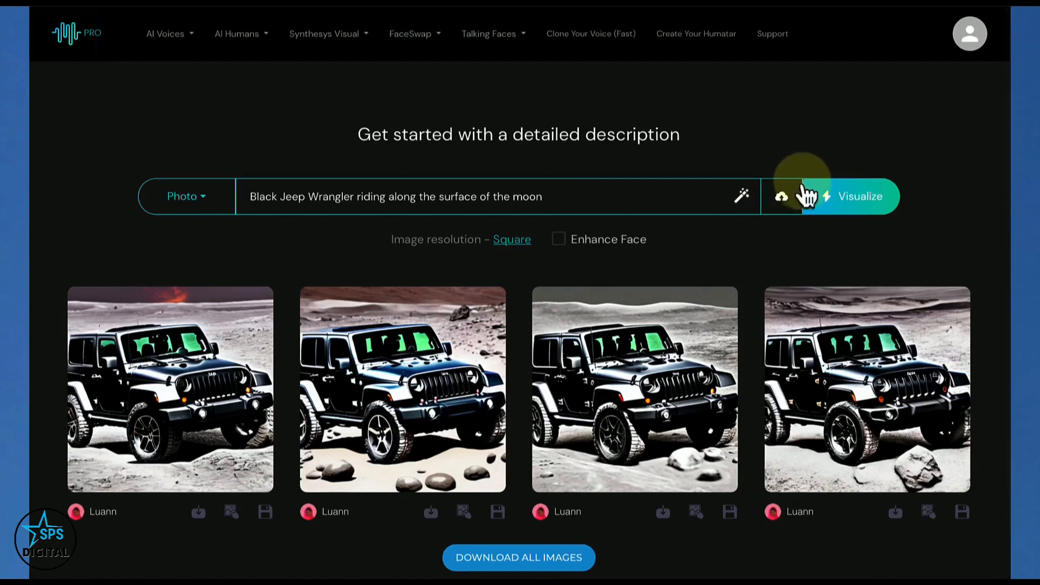
{"action": "left_click", "coordinate": [805, 179]}
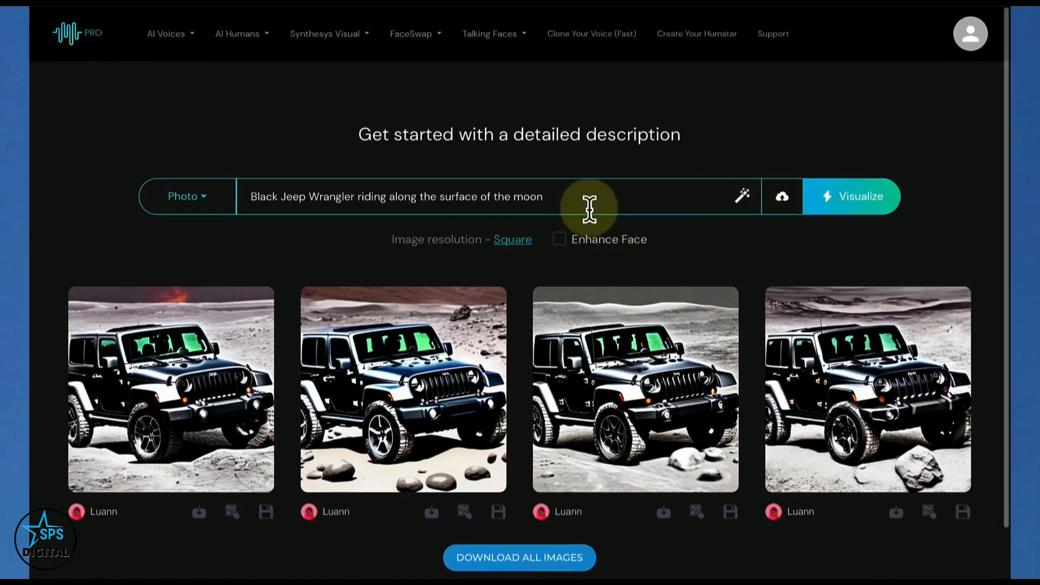
Generate images from the new description "Young latina girl with a flowered headband" and save the fourth one to the gallery
{"action": "left_click_drag", "start_coordinate": [578, 202], "coordinate": [256, 170]}
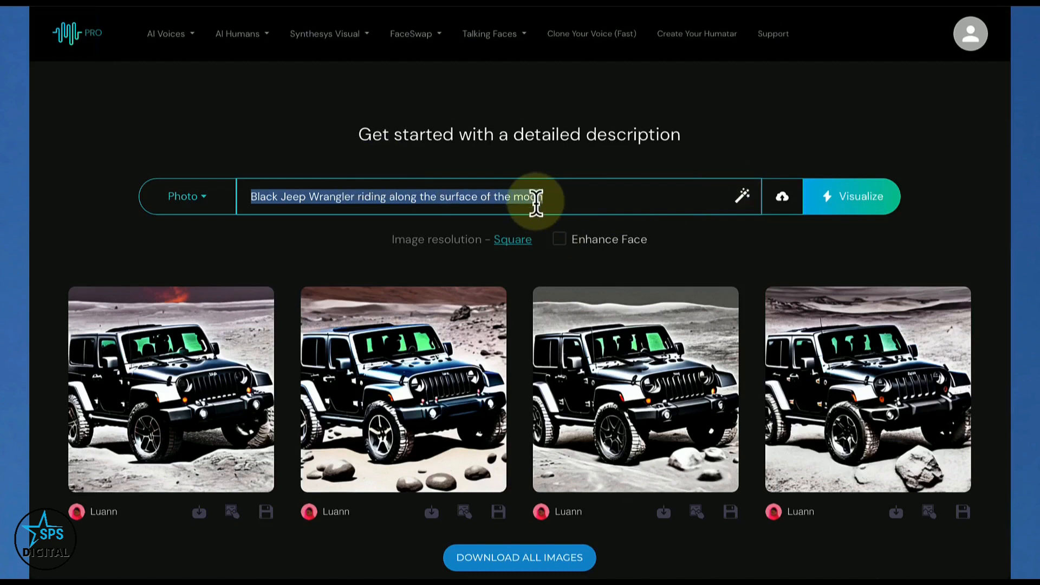
{"action": "type", "text": "Young latina girl with fl"}
{"action": "key", "text": "BackSpace"}
{"action": "key", "text": "BackSpace"}
{"action": "type", "text": "a flowered headband"}
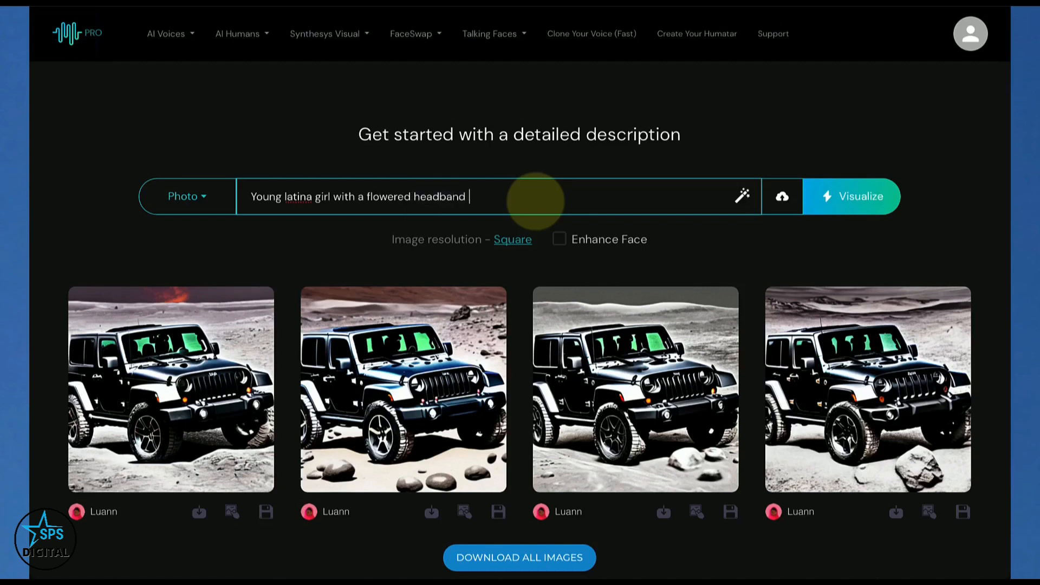
{"action": "left_click", "coordinate": [839, 208]}
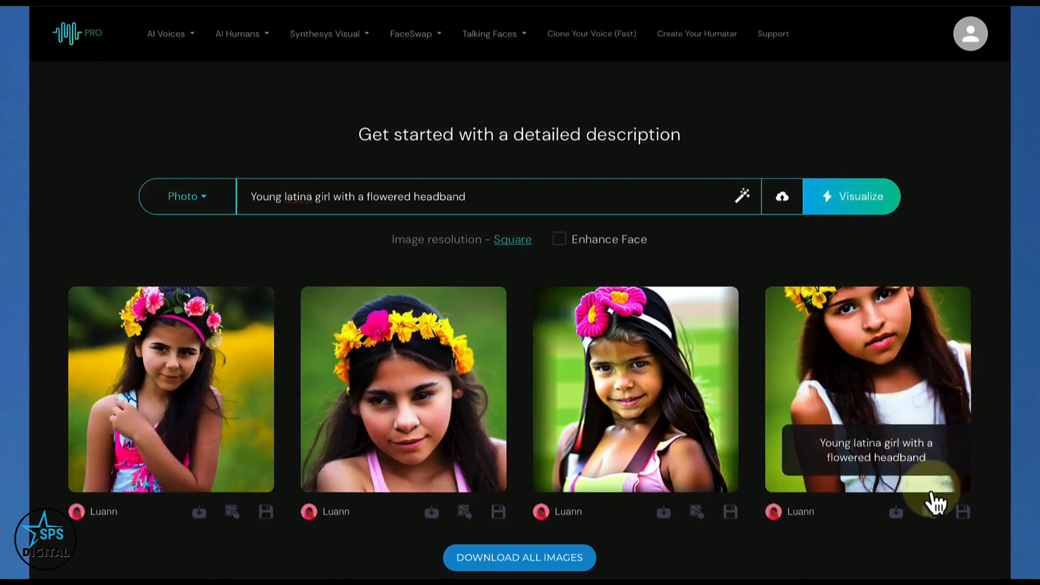
{"action": "left_click", "coordinate": [963, 512]}
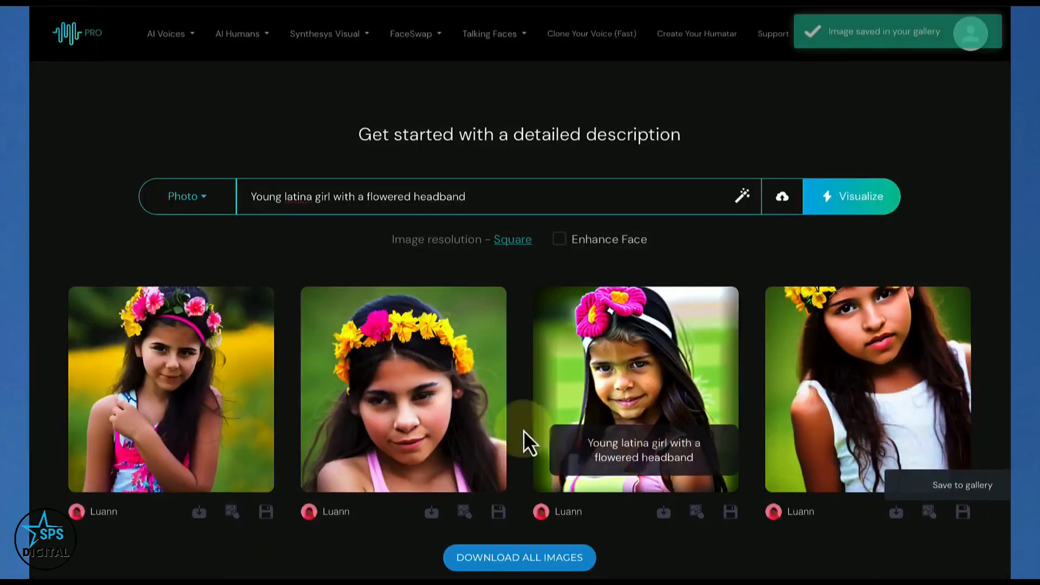
Generate two more sets of headband images from the same description and save the second image of the last set to the gallery
{"action": "left_click", "coordinate": [845, 203]}
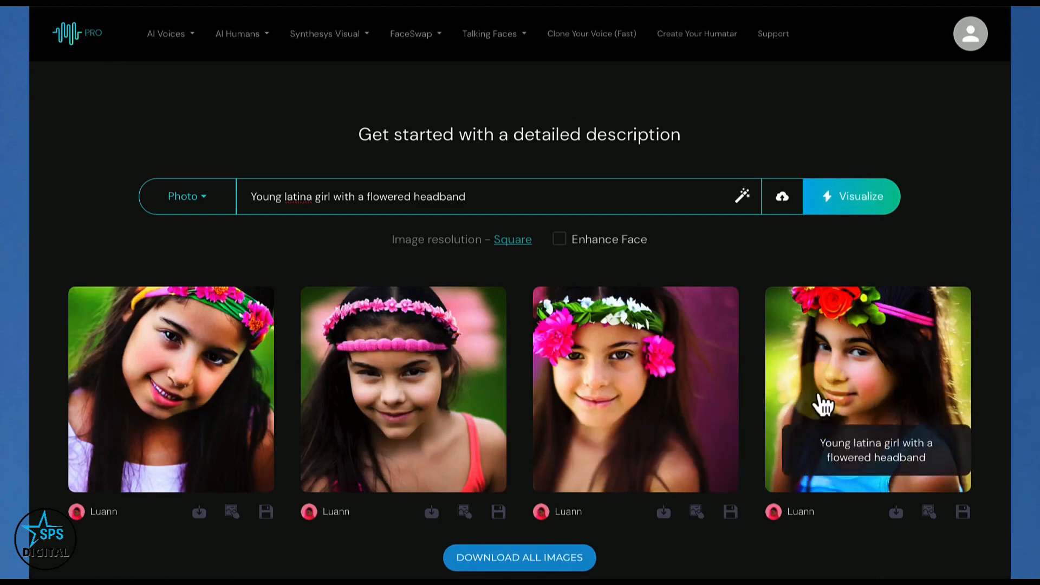
{"action": "left_click", "coordinate": [855, 203]}
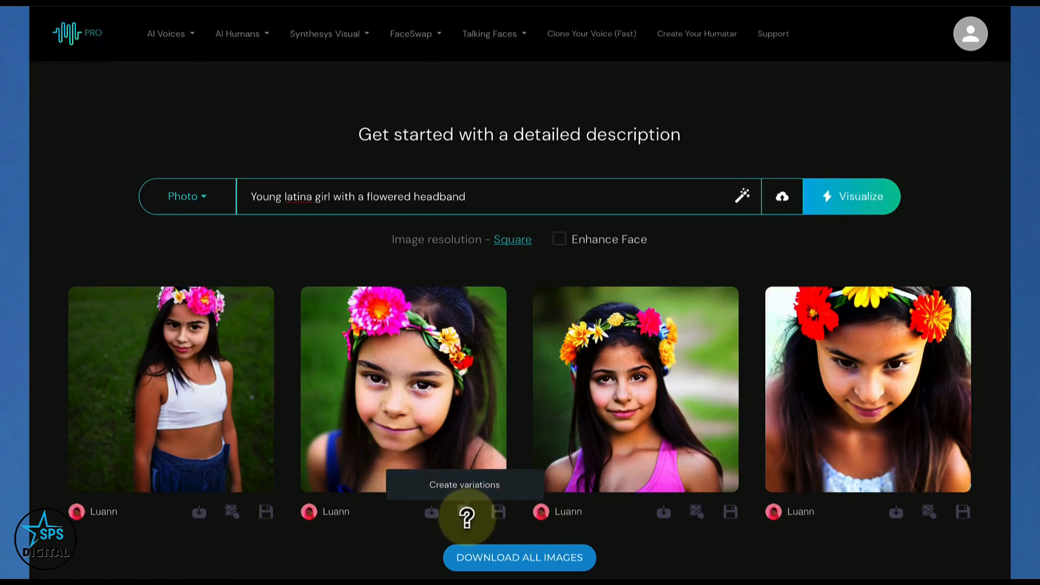
{"action": "left_click", "coordinate": [500, 512]}
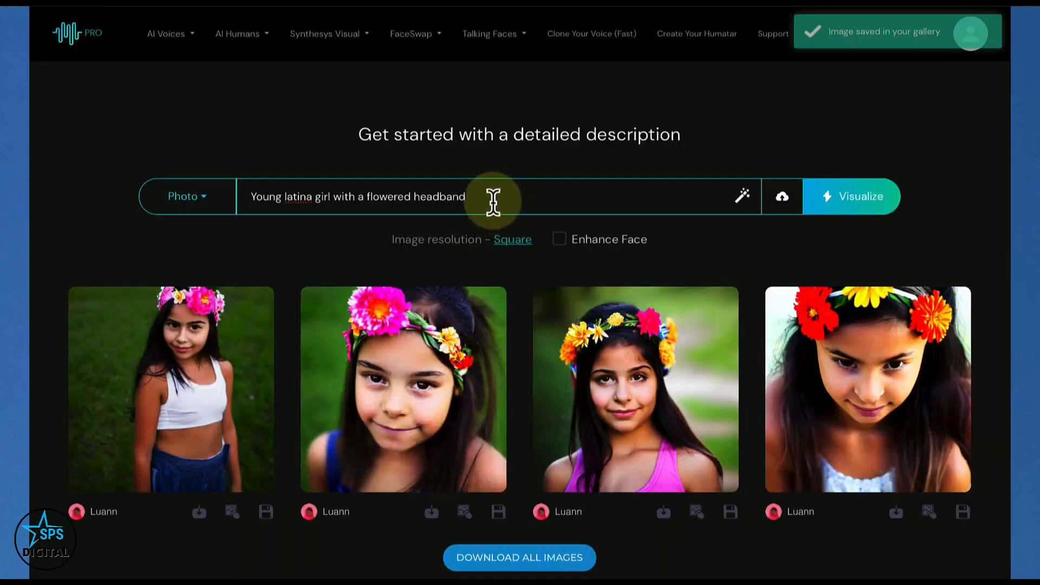
Change the description to "cat sitting on a beach in a storm looking at the mountains" and generate images using cat-7461358_1920.jpg as reference
{"action": "left_click_drag", "start_coordinate": [471, 197], "coordinate": [262, 181]}
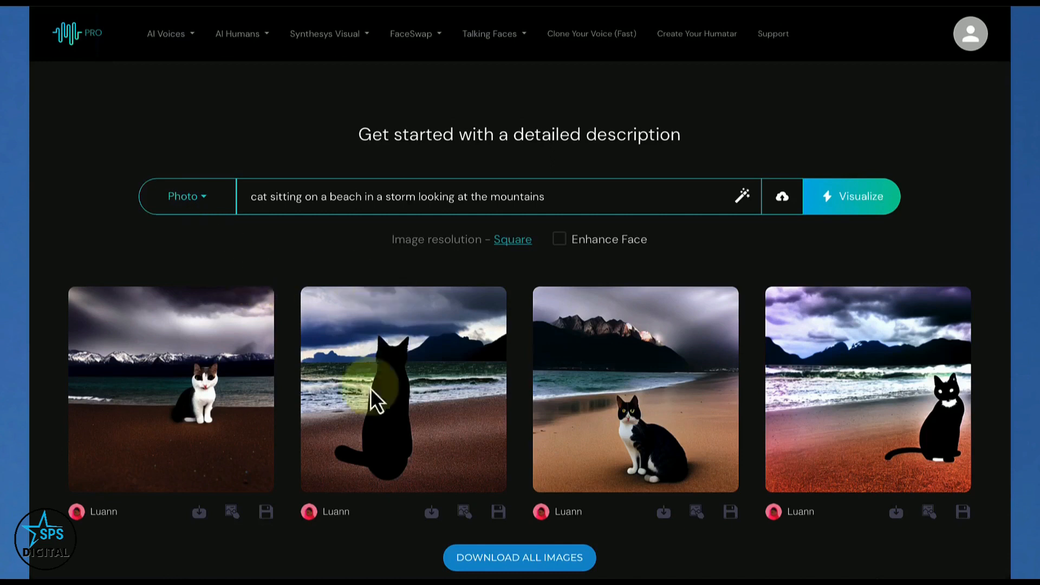
{"action": "left_click", "coordinate": [782, 201]}
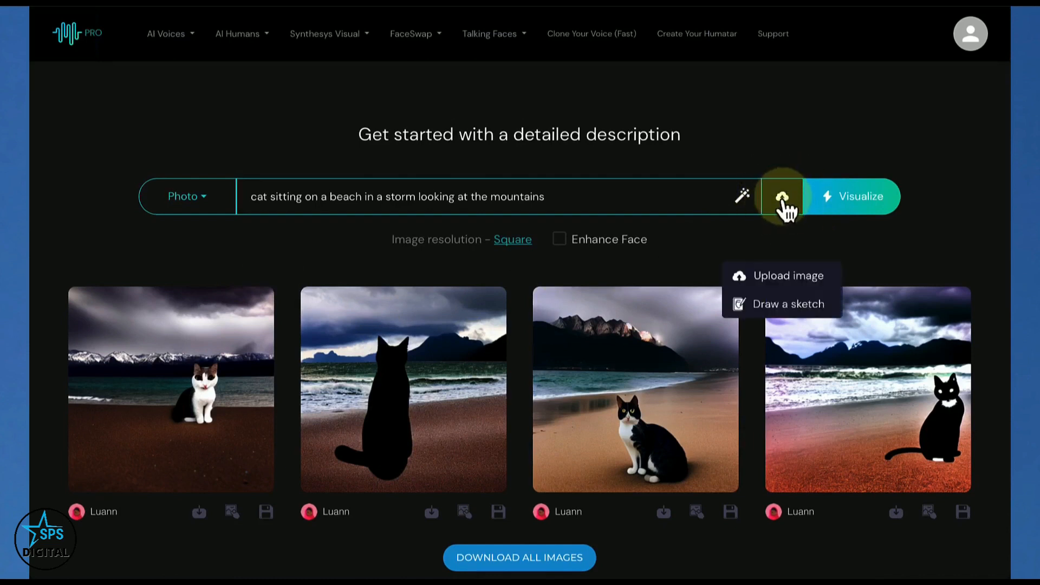
{"action": "left_click", "coordinate": [785, 278]}
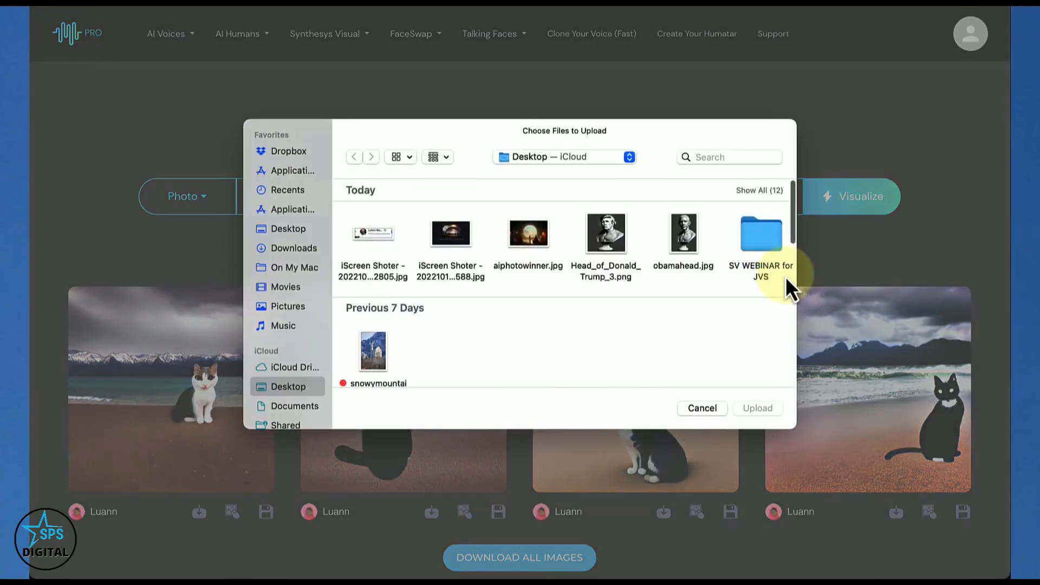
{"action": "left_click", "coordinate": [289, 230]}
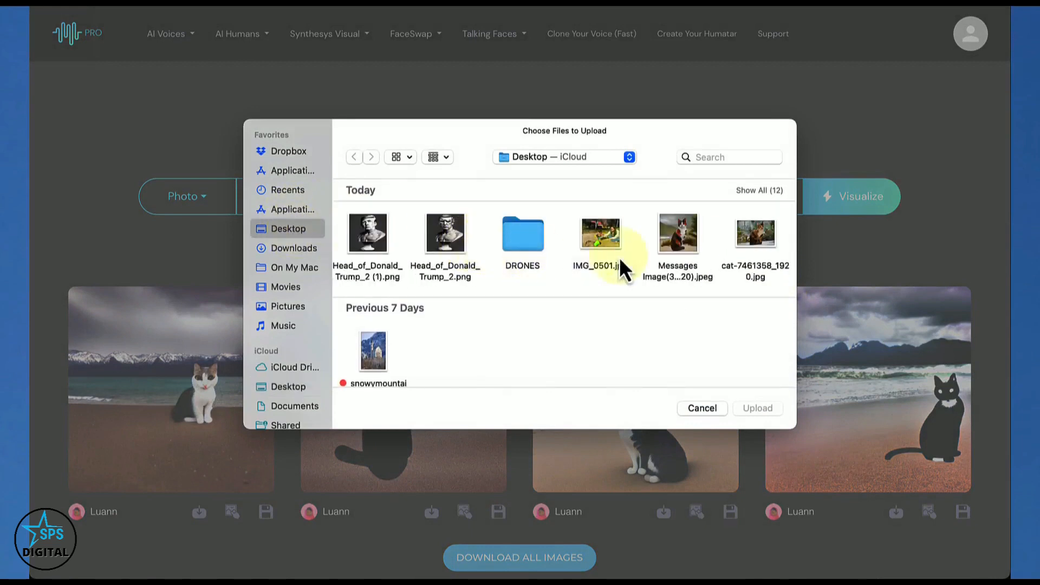
{"action": "left_click", "coordinate": [752, 238]}
{"action": "left_click", "coordinate": [758, 407]}
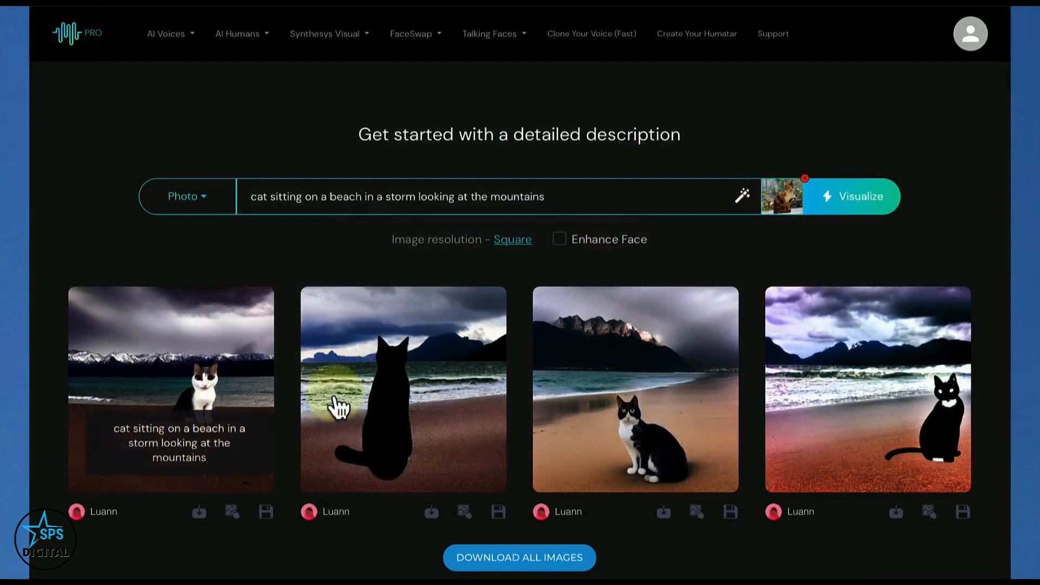
{"action": "left_click", "coordinate": [853, 196]}
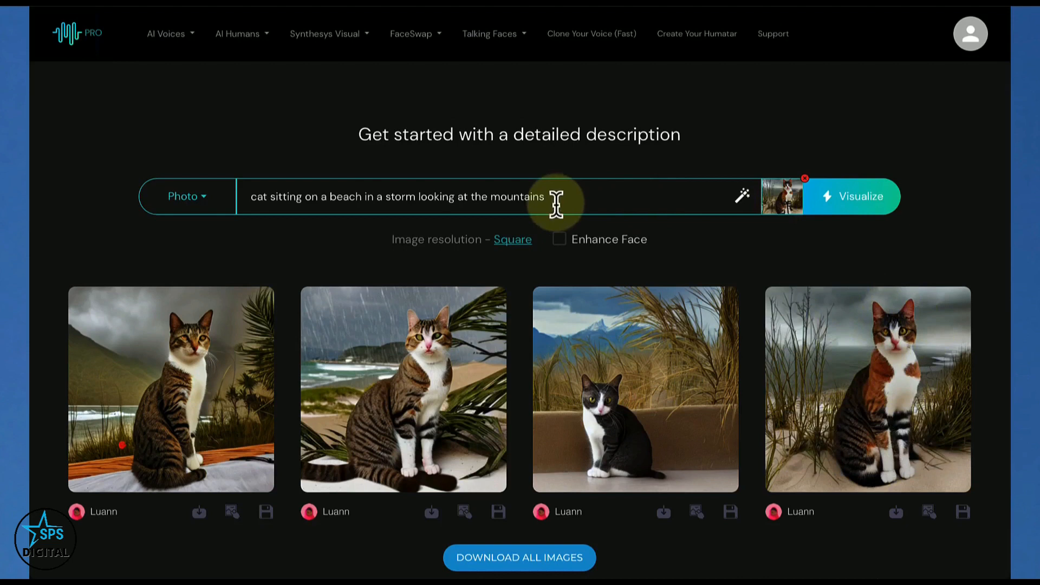
Add "a calico" at the start of the cat description and generate new images from it
{"action": "left_click", "coordinate": [249, 200]}
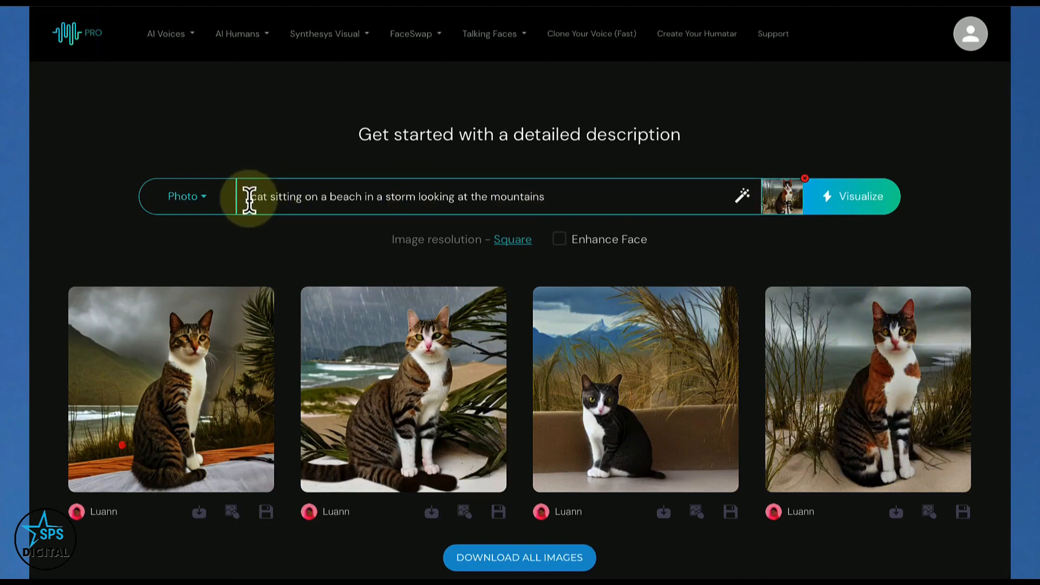
{"action": "type", "text": "a calico"}
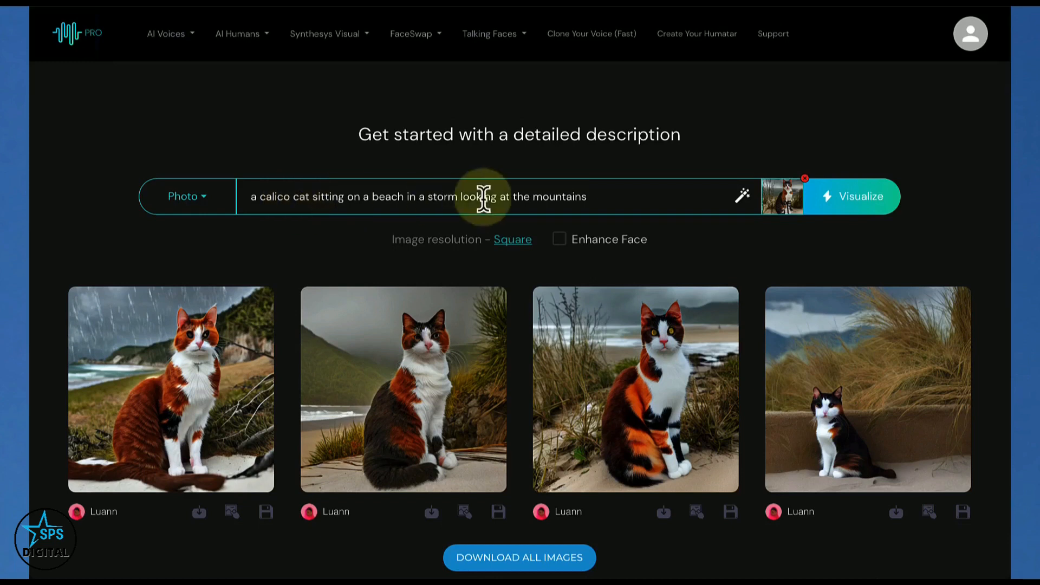
Remove the reference image from the prompt and save the second calico cat image to the gallery
{"action": "left_click", "coordinate": [805, 179]}
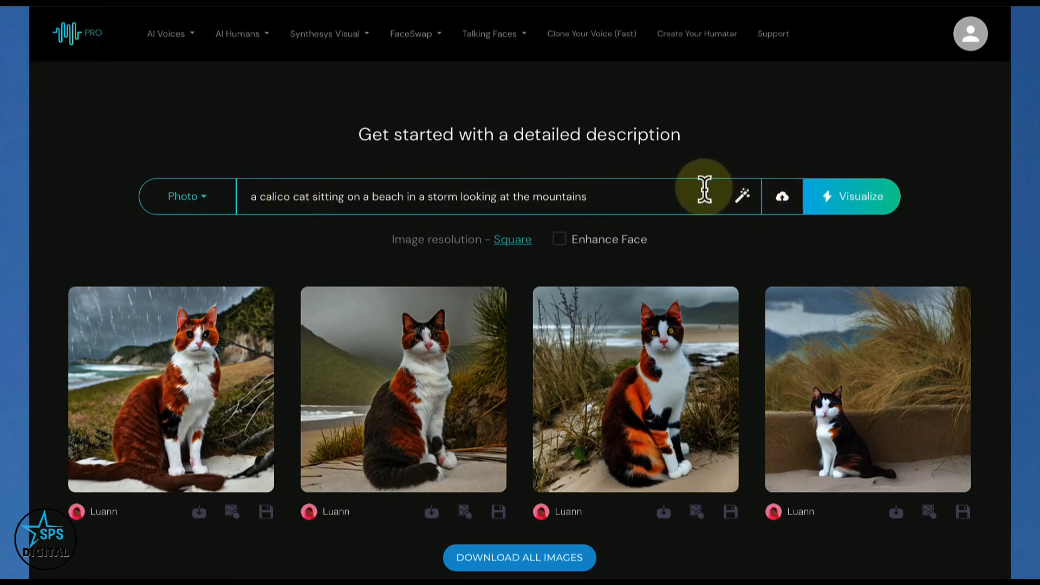
{"action": "left_click", "coordinate": [499, 512]}
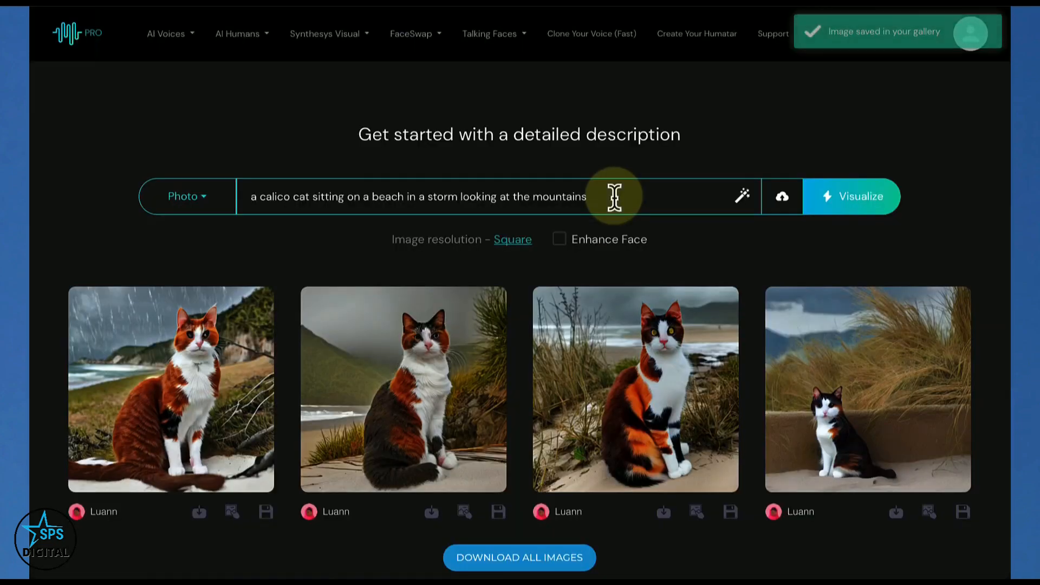
Replace the description with "a lawyer in a courtroom" and generate images from it
{"action": "left_click_drag", "start_coordinate": [614, 198], "coordinate": [261, 175]}
{"action": "type", "text": "a lawyer in a coutroom"}
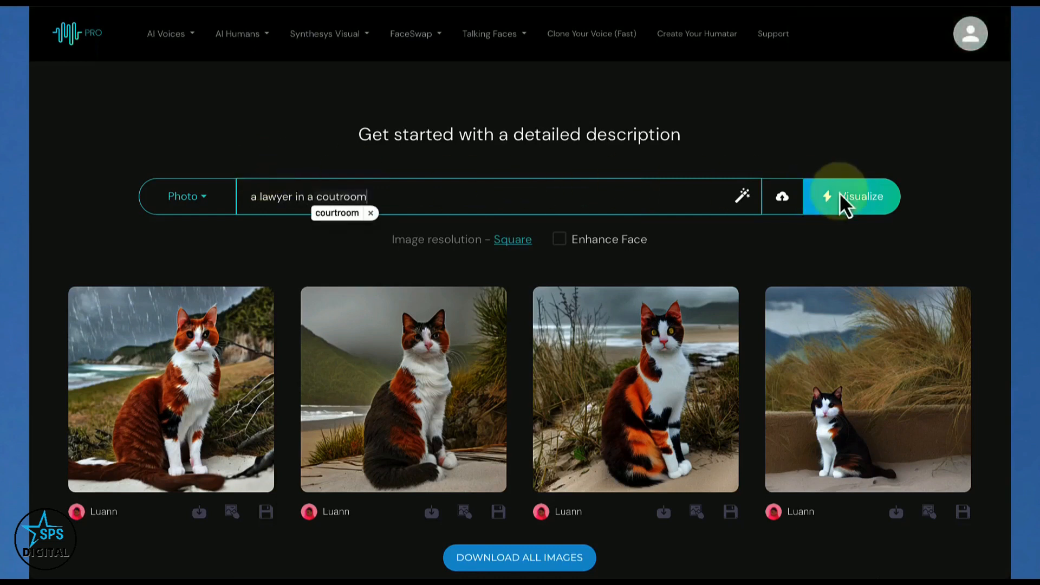
{"action": "left_click", "coordinate": [859, 210]}
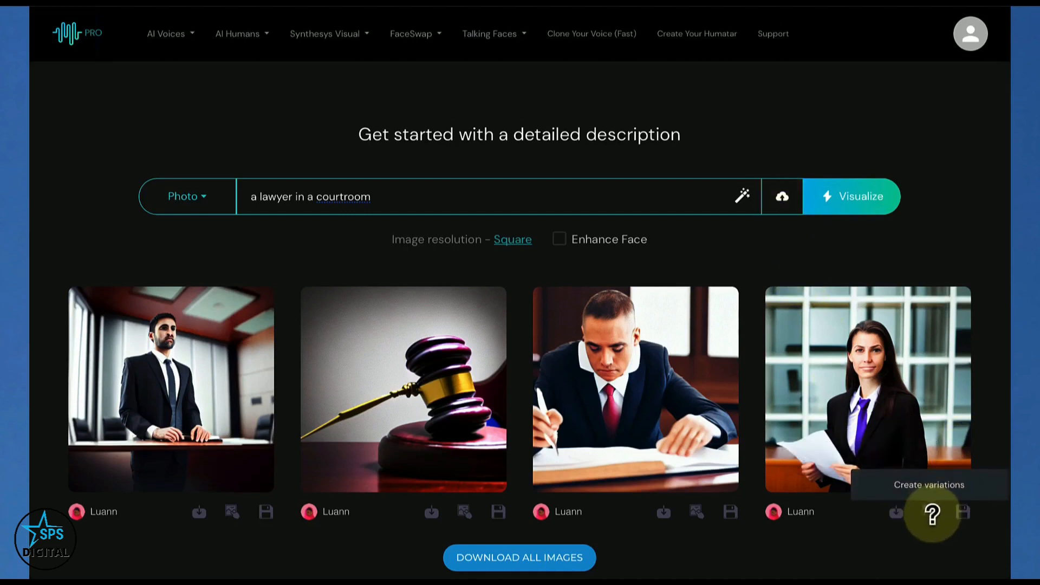
Generate variations of the fourth lawyer image, the woman with the purple tie, and enable Enhance Face
{"action": "left_click", "coordinate": [930, 513]}
{"action": "left_click", "coordinate": [854, 206]}
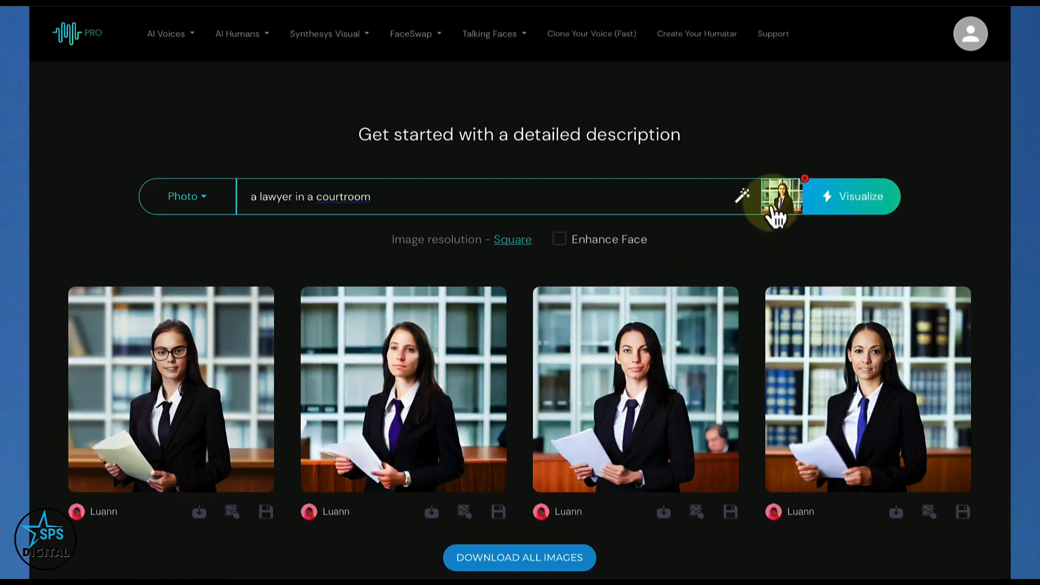
{"action": "mouse_move", "coordinate": [566, 254]}
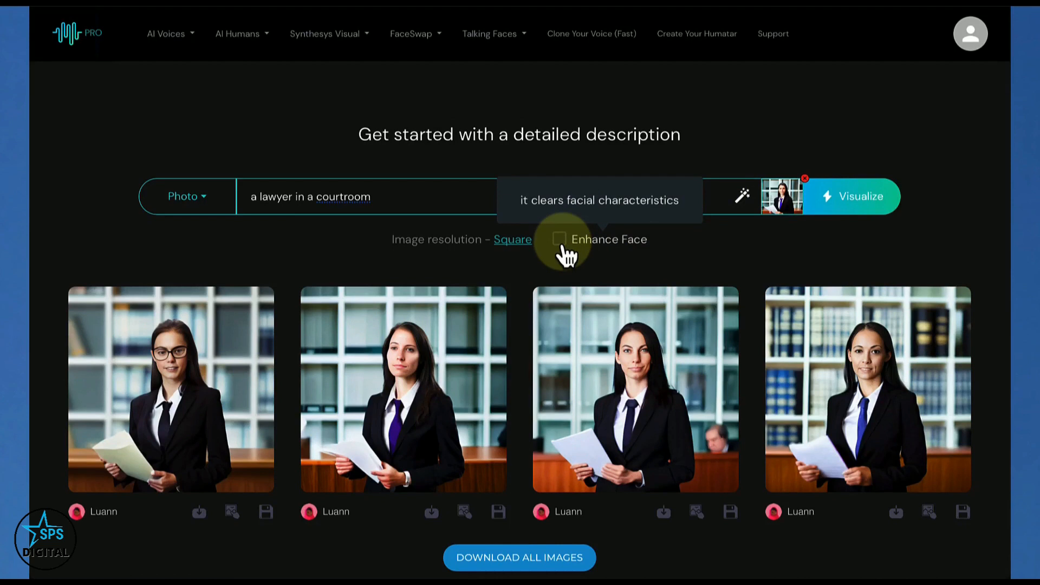
{"action": "left_click", "coordinate": [562, 247]}
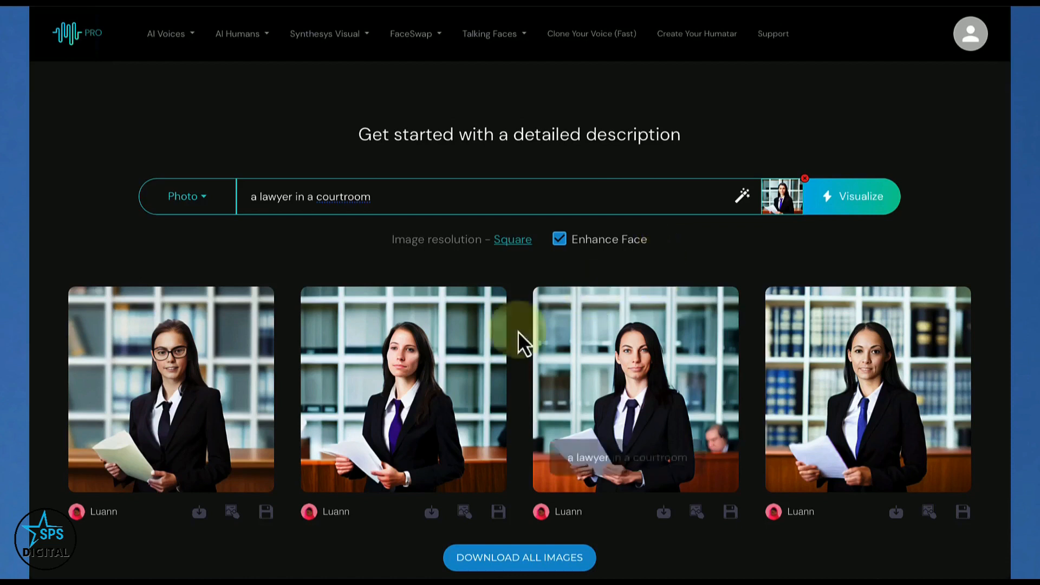
{"action": "mouse_move", "coordinate": [564, 251]}
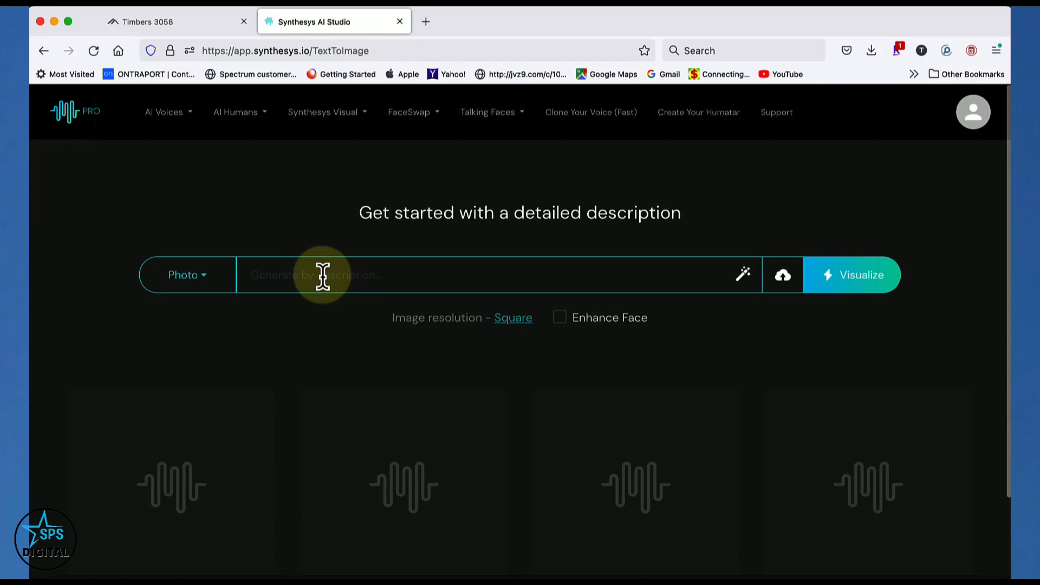
Open the Prompt Generator and set the image object to "Bowl of Fruit sitting on a table"
{"action": "left_click", "coordinate": [745, 275]}
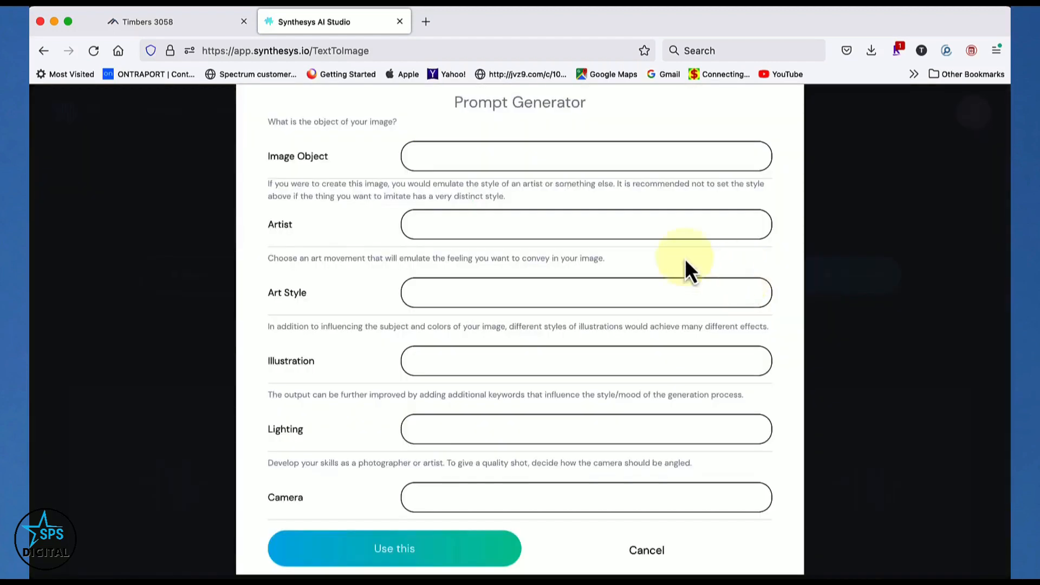
{"action": "left_click", "coordinate": [447, 156]}
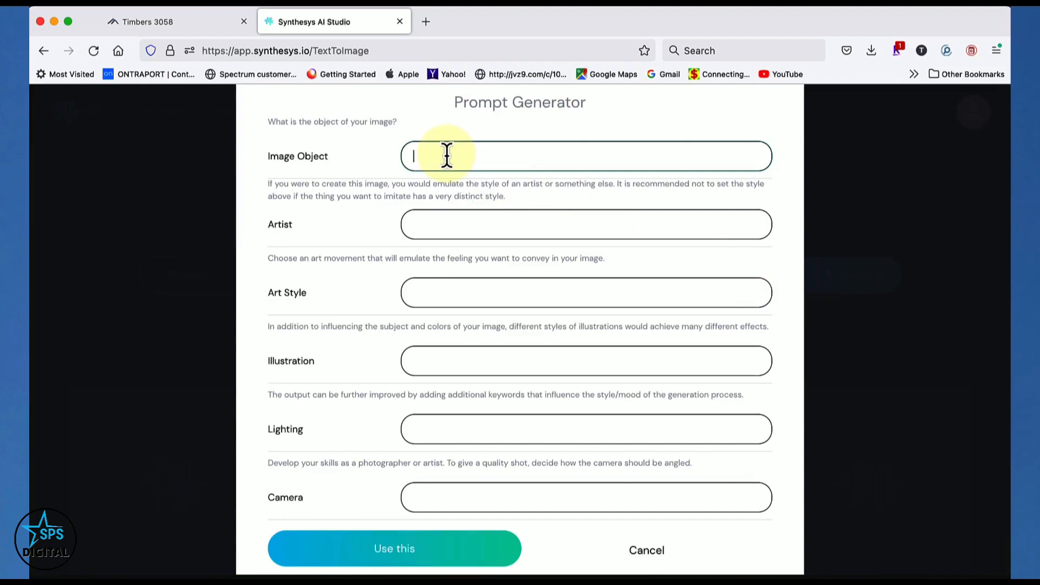
{"action": "type", "text": "Bowl of Fruit sitting on a table"}
Choose Roy Lichenstein as the artist for the fruit bowl prompt
{"action": "left_click", "coordinate": [482, 225]}
{"action": "left_click", "coordinate": [482, 225]}
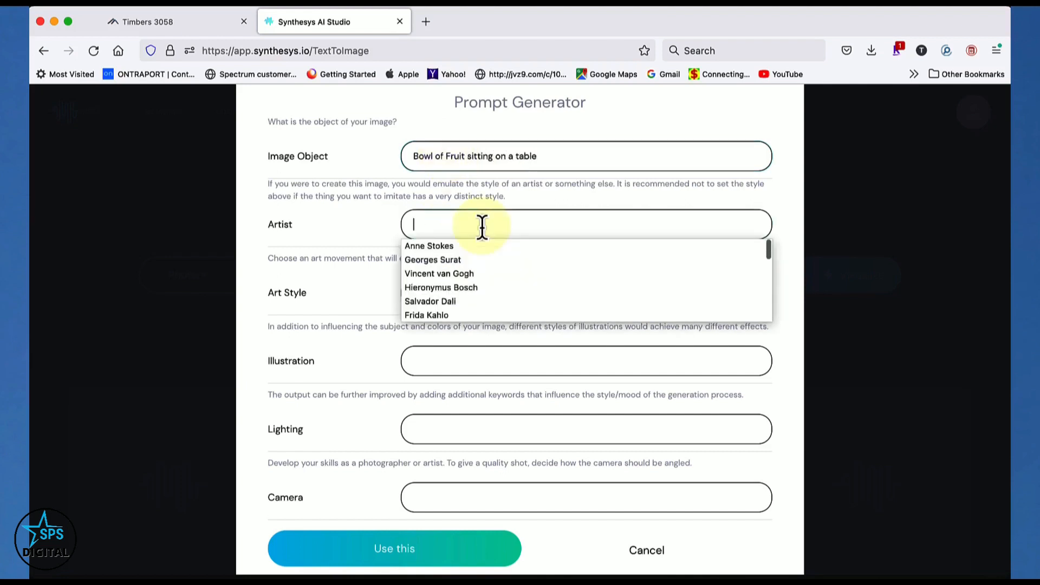
{"action": "scroll", "coordinate": [470, 265], "scroll_direction": "down", "scroll_amount": 3}
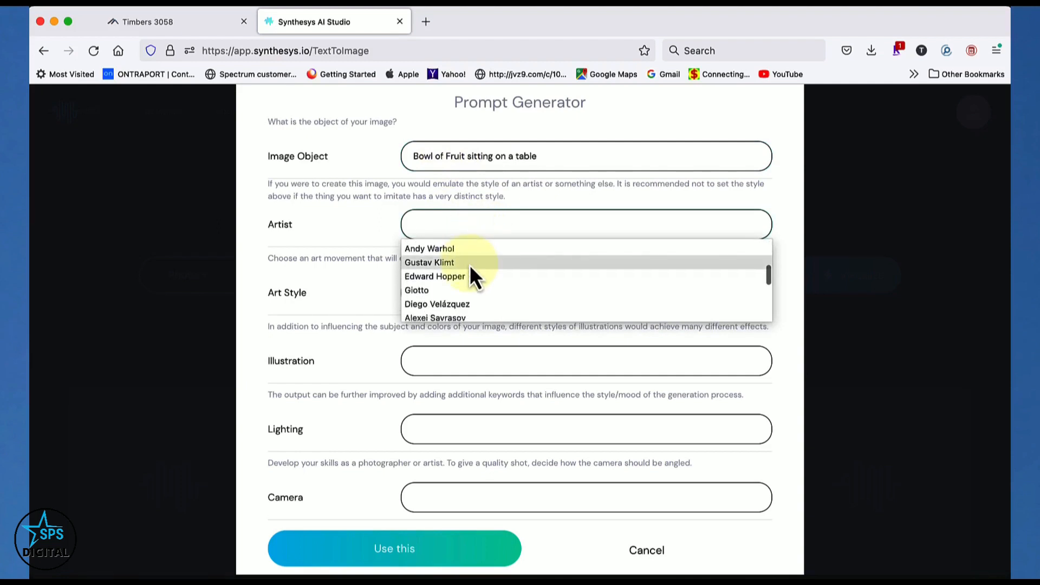
{"action": "scroll", "coordinate": [462, 285], "scroll_direction": "down", "scroll_amount": 3}
{"action": "scroll", "coordinate": [463, 289], "scroll_direction": "down", "scroll_amount": 2}
{"action": "scroll", "coordinate": [464, 288], "scroll_direction": "down", "scroll_amount": 1}
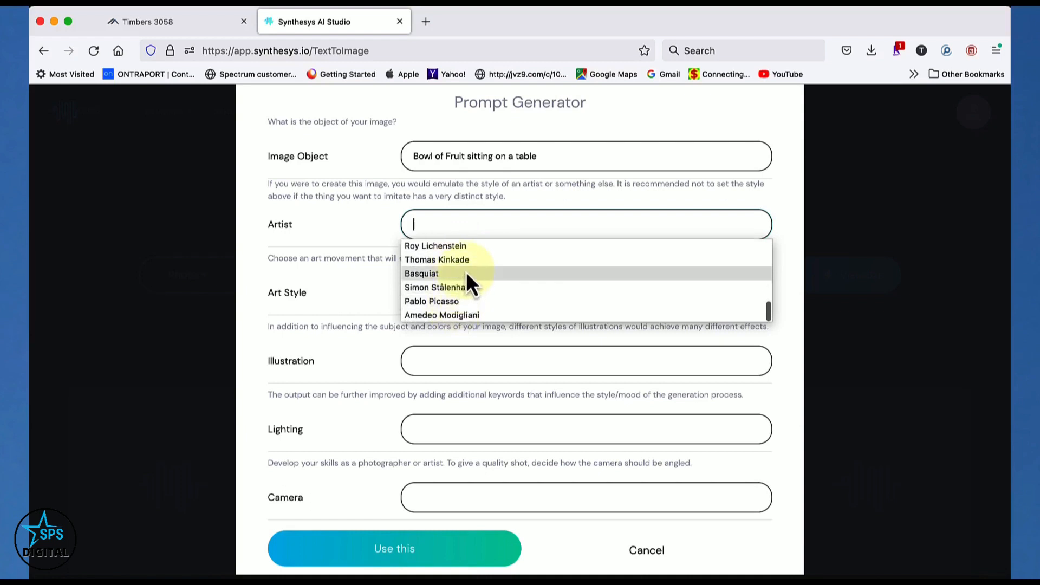
{"action": "scroll", "coordinate": [466, 271], "scroll_direction": "up", "scroll_amount": 1}
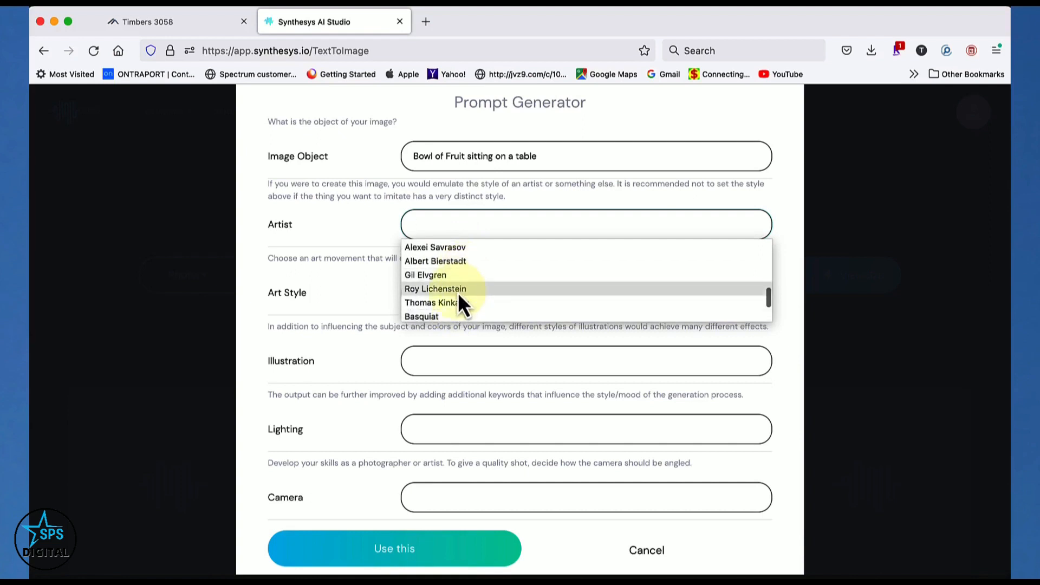
{"action": "left_click", "coordinate": [458, 292]}
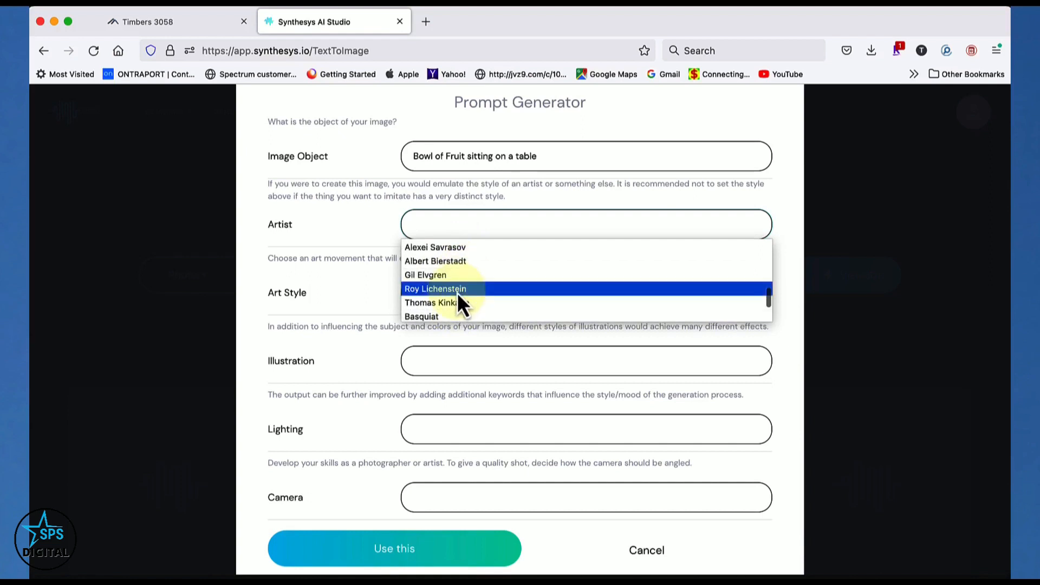
Set the art style to Abstract Expressionism and the illustration type to Comic book art
{"action": "left_click", "coordinate": [443, 291]}
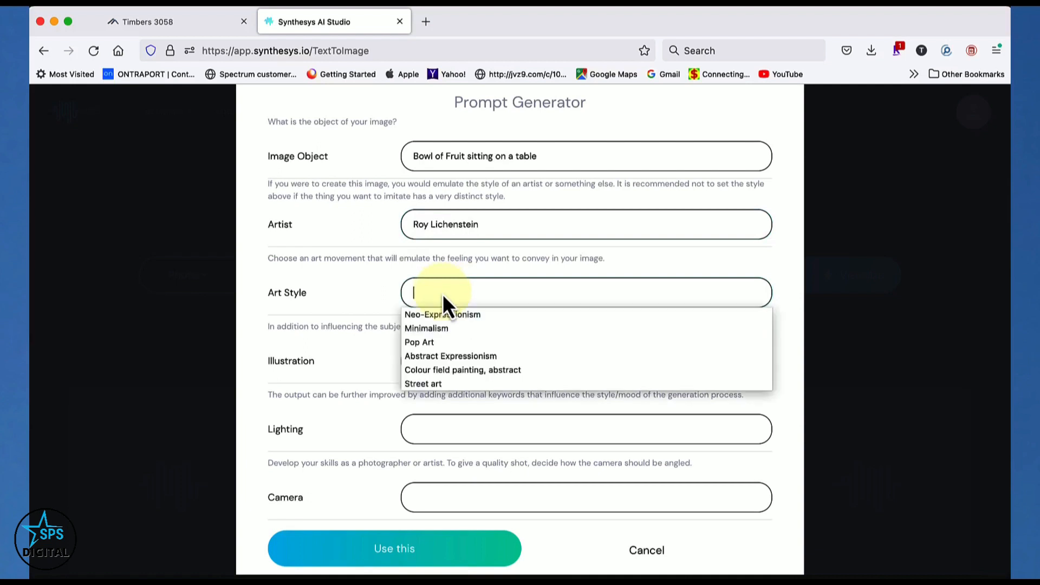
{"action": "left_click", "coordinate": [450, 355]}
{"action": "left_click", "coordinate": [445, 363]}
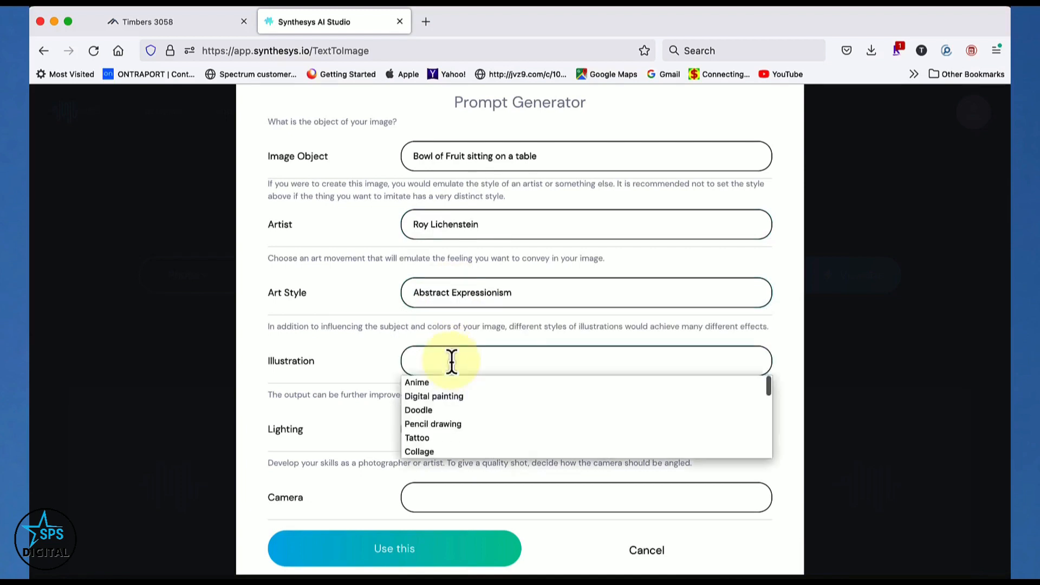
{"action": "scroll", "coordinate": [462, 425], "scroll_direction": "down", "scroll_amount": 3}
{"action": "scroll", "coordinate": [463, 428], "scroll_direction": "up", "scroll_amount": 3}
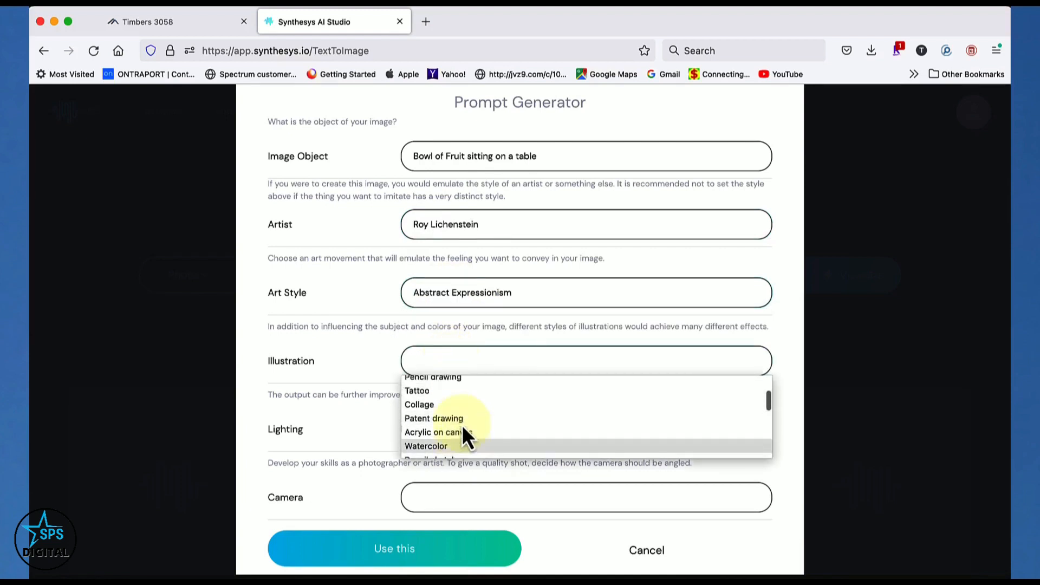
{"action": "scroll", "coordinate": [463, 428], "scroll_direction": "down", "scroll_amount": 3}
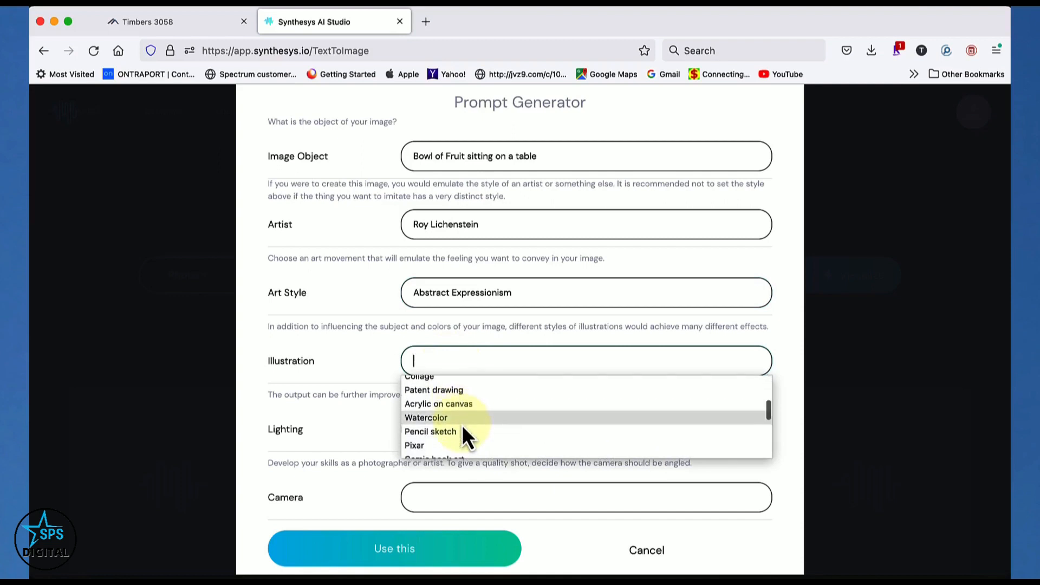
{"action": "scroll", "coordinate": [462, 421], "scroll_direction": "down", "scroll_amount": 2}
{"action": "left_click", "coordinate": [464, 411]}
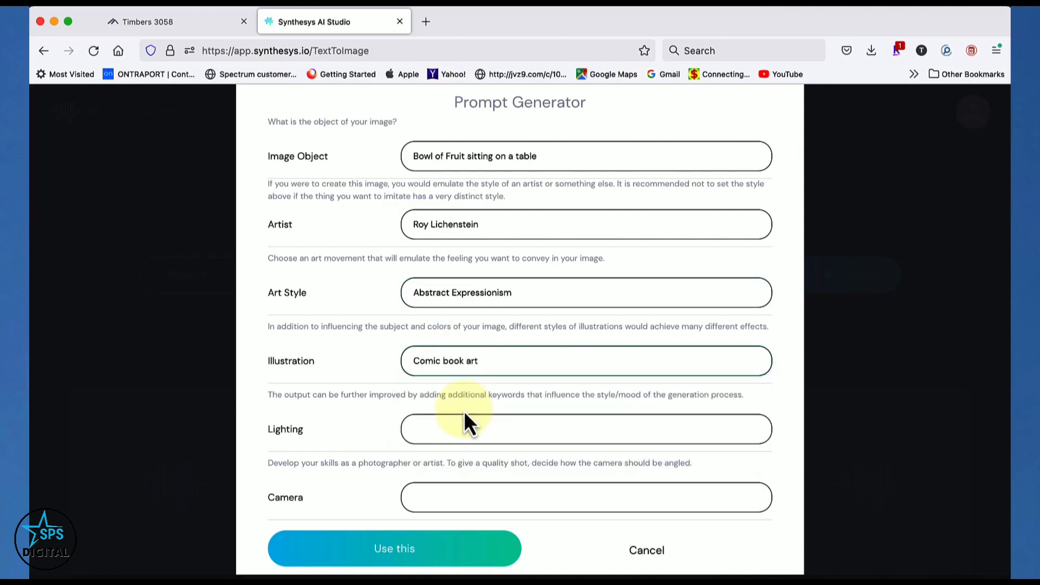
Set the prompt's lighting to Colorful
{"action": "left_click", "coordinate": [450, 432]}
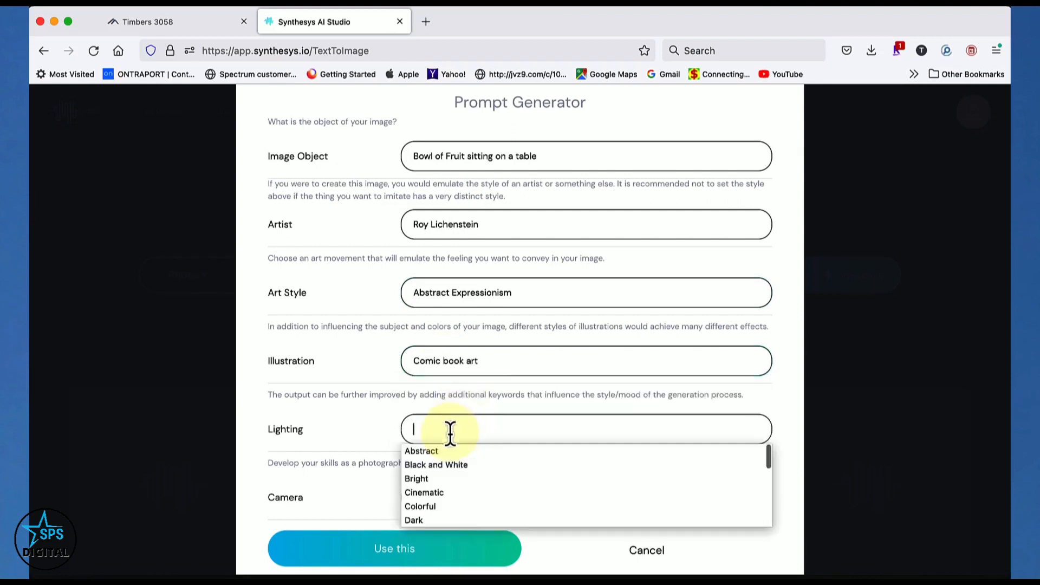
{"action": "scroll", "coordinate": [447, 460], "scroll_direction": "down", "scroll_amount": 1}
{"action": "scroll", "coordinate": [449, 468], "scroll_direction": "down", "scroll_amount": 1}
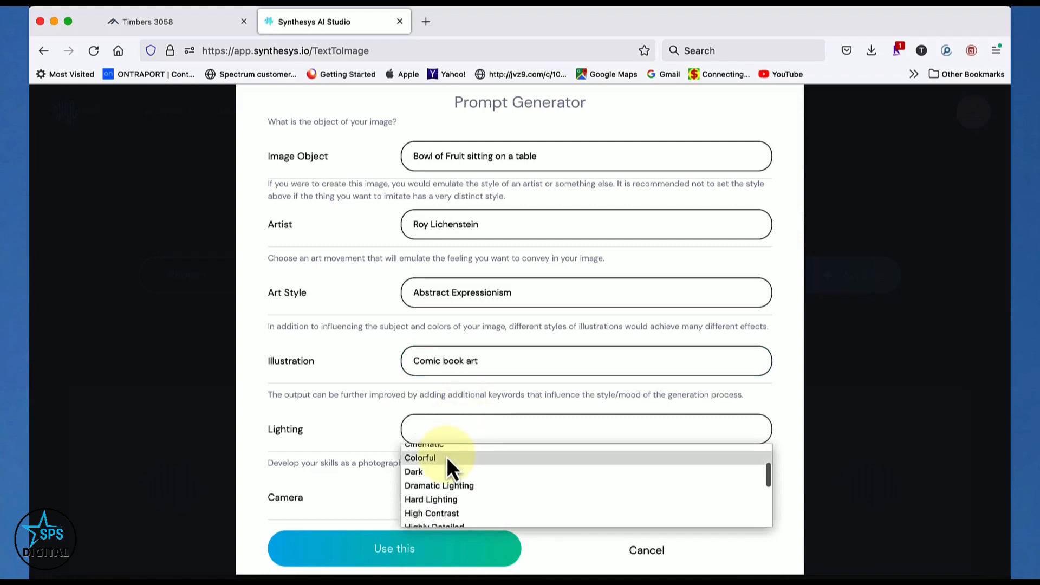
{"action": "left_click", "coordinate": [446, 456]}
Look through the camera options and set the camera to Low angle
{"action": "scroll", "coordinate": [446, 456], "scroll_direction": "down", "scroll_amount": 2}
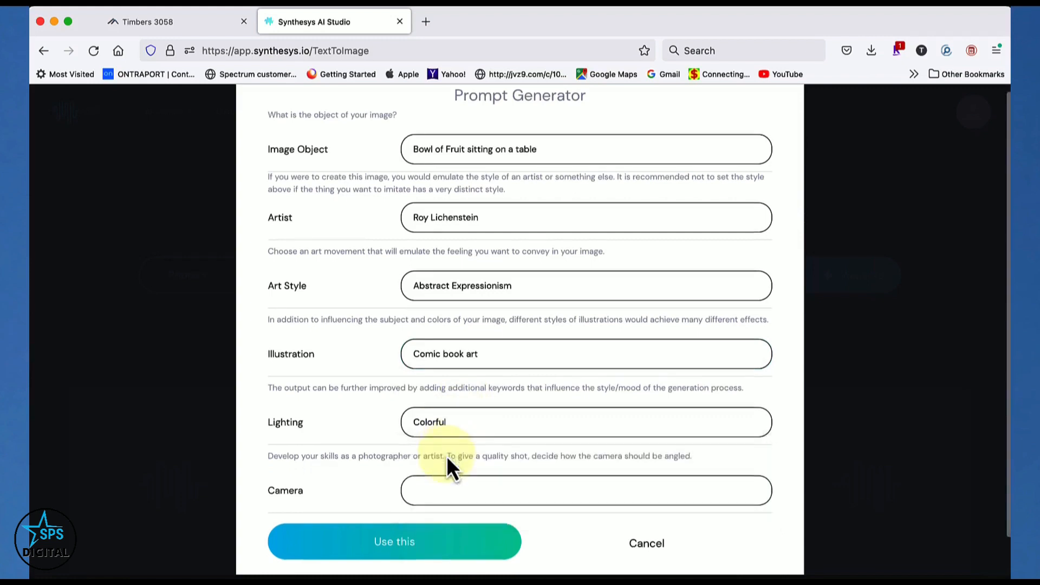
{"action": "left_click", "coordinate": [448, 454]}
{"action": "left_click", "coordinate": [447, 452]}
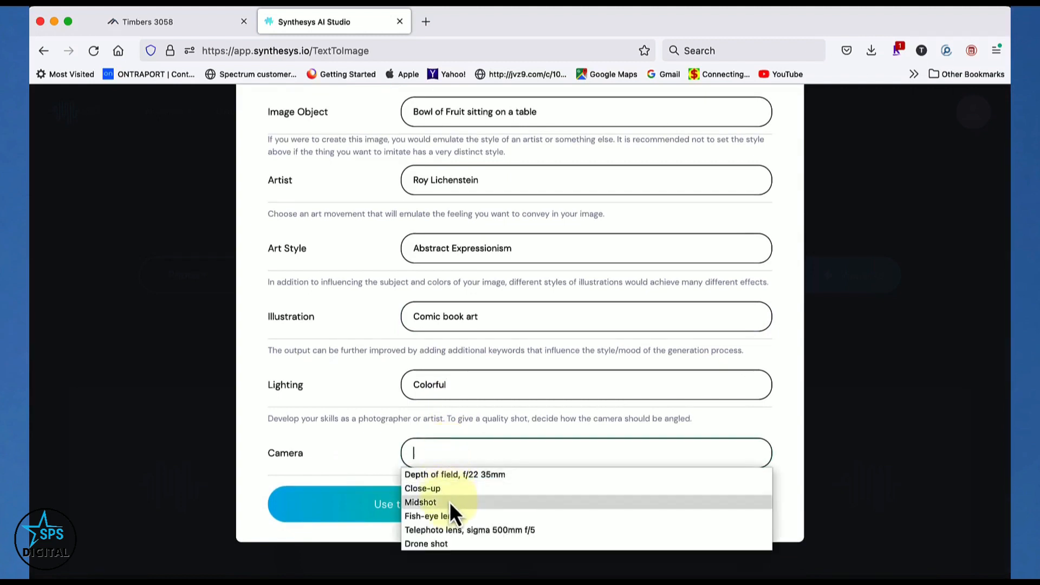
{"action": "scroll", "coordinate": [450, 502], "scroll_direction": "down", "scroll_amount": 3}
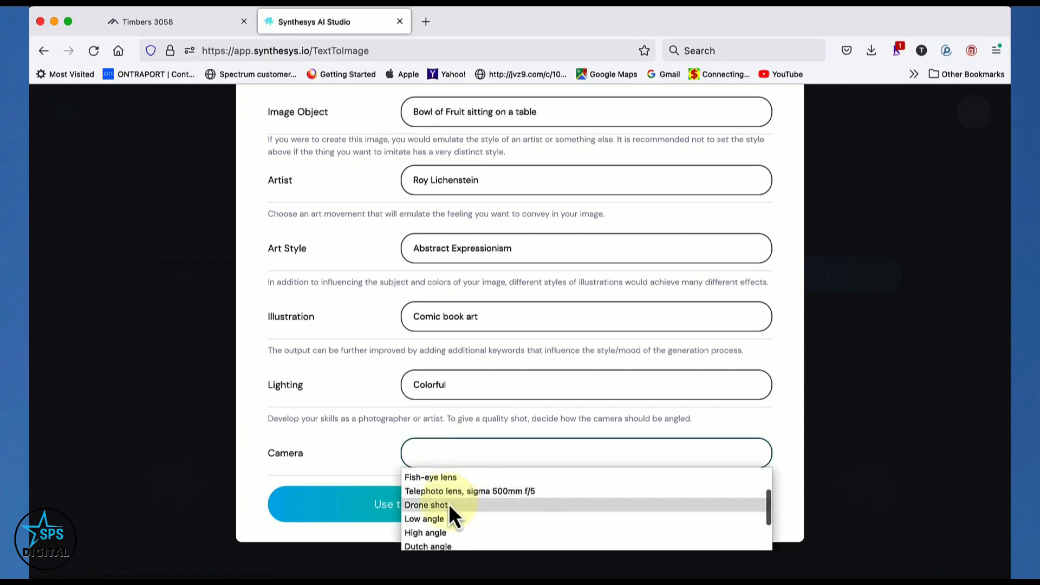
{"action": "scroll", "coordinate": [453, 528], "scroll_direction": "down", "scroll_amount": 2}
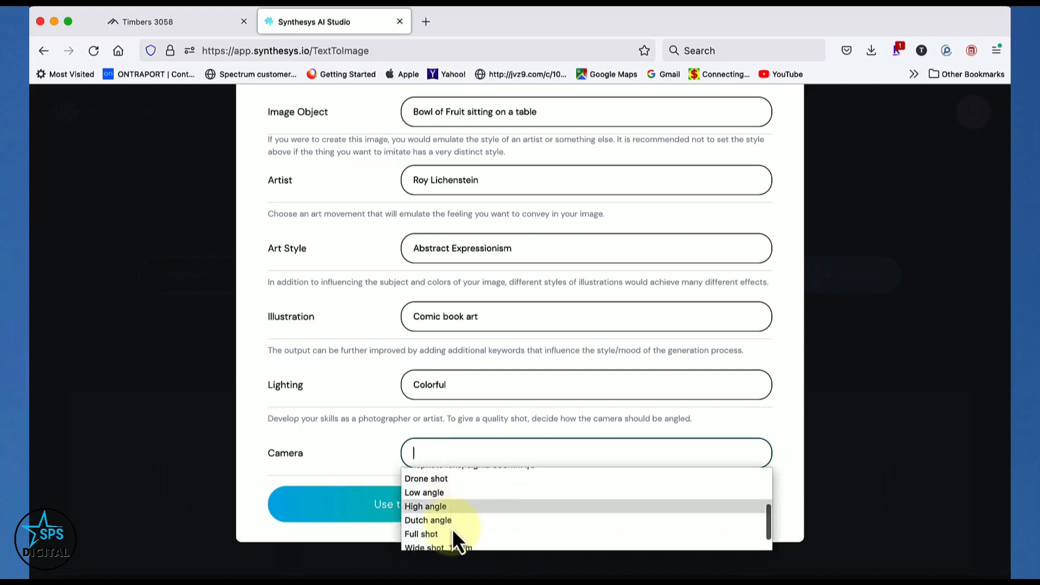
{"action": "scroll", "coordinate": [453, 528], "scroll_direction": "down", "scroll_amount": 1}
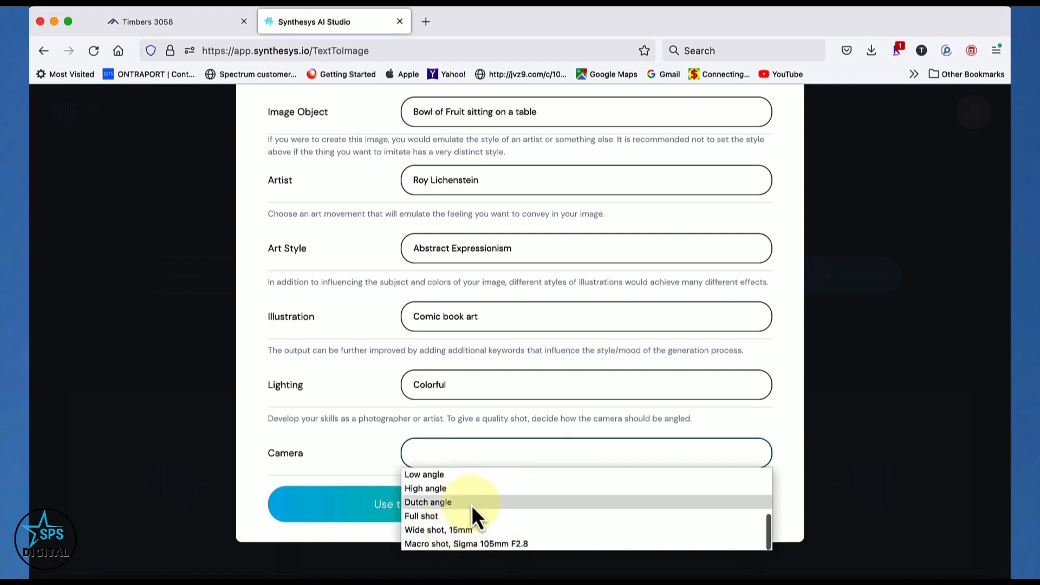
{"action": "scroll", "coordinate": [471, 505], "scroll_direction": "up", "scroll_amount": 5}
{"action": "scroll", "coordinate": [471, 505], "scroll_direction": "down", "scroll_amount": 2}
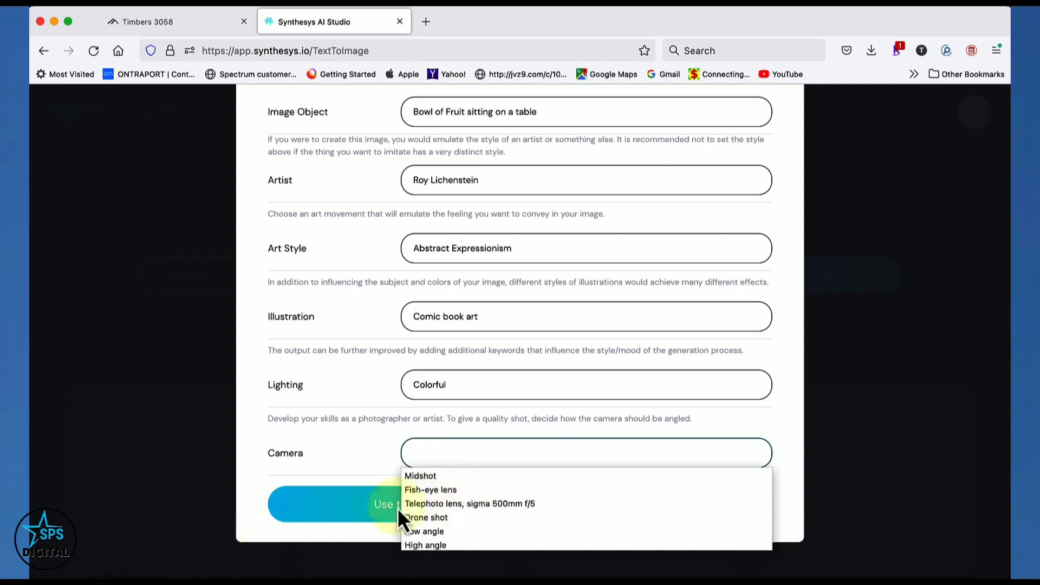
{"action": "scroll", "coordinate": [451, 511], "scroll_direction": "up", "scroll_amount": 2}
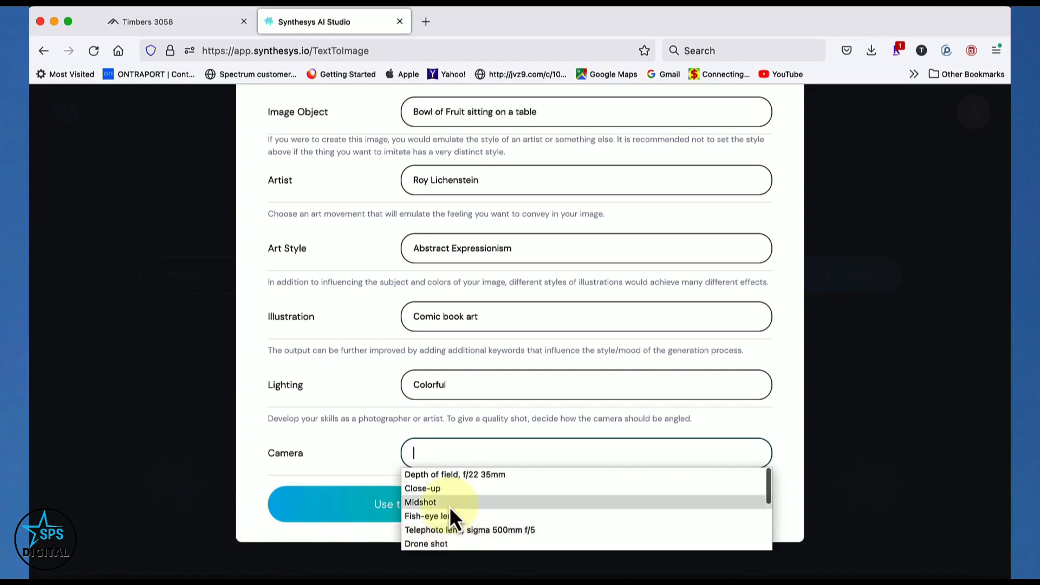
{"action": "scroll", "coordinate": [450, 510], "scroll_direction": "down", "scroll_amount": 3}
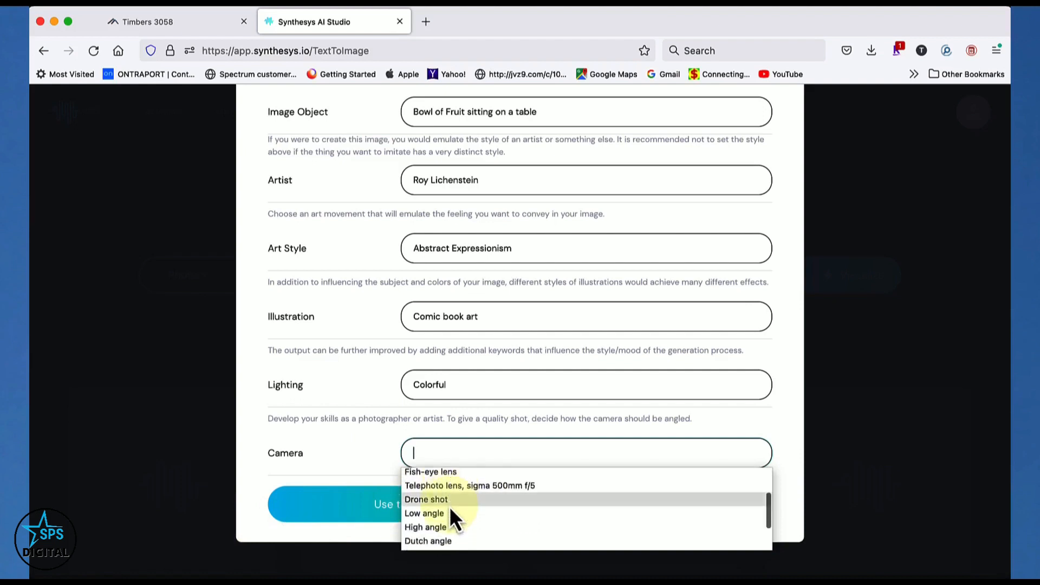
{"action": "scroll", "coordinate": [451, 511], "scroll_direction": "down", "scroll_amount": 1}
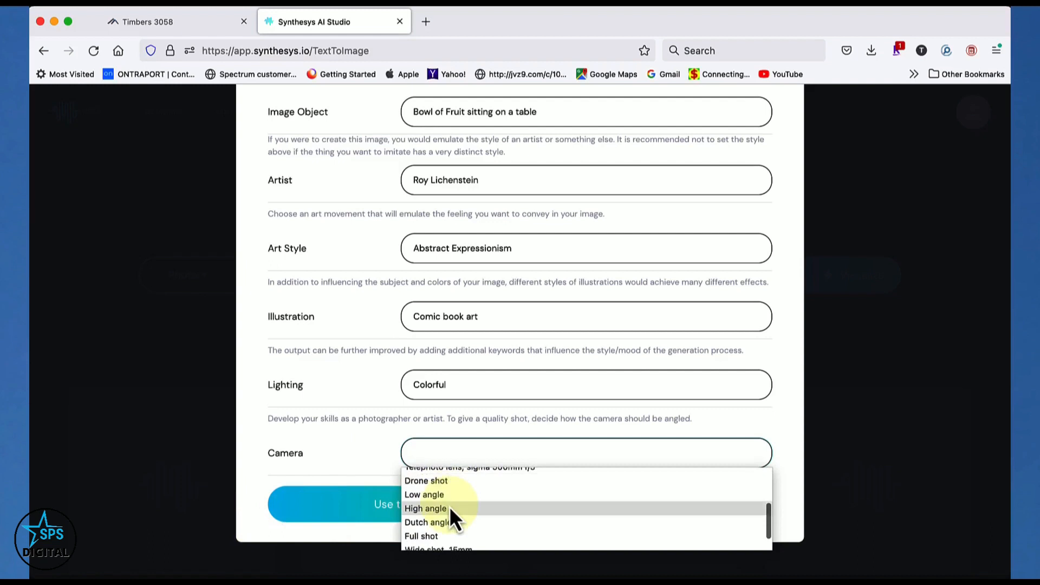
{"action": "key", "text": "Up"}
{"action": "key", "text": "Return"}
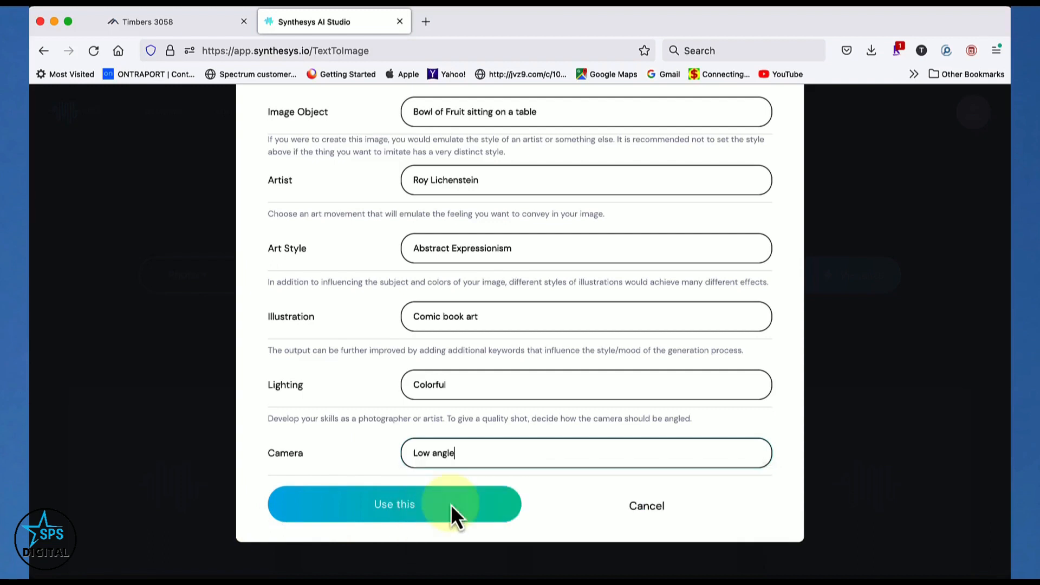
Use the assembled fruit bowl prompt as the description and generate images from it
{"action": "left_click", "coordinate": [391, 509]}
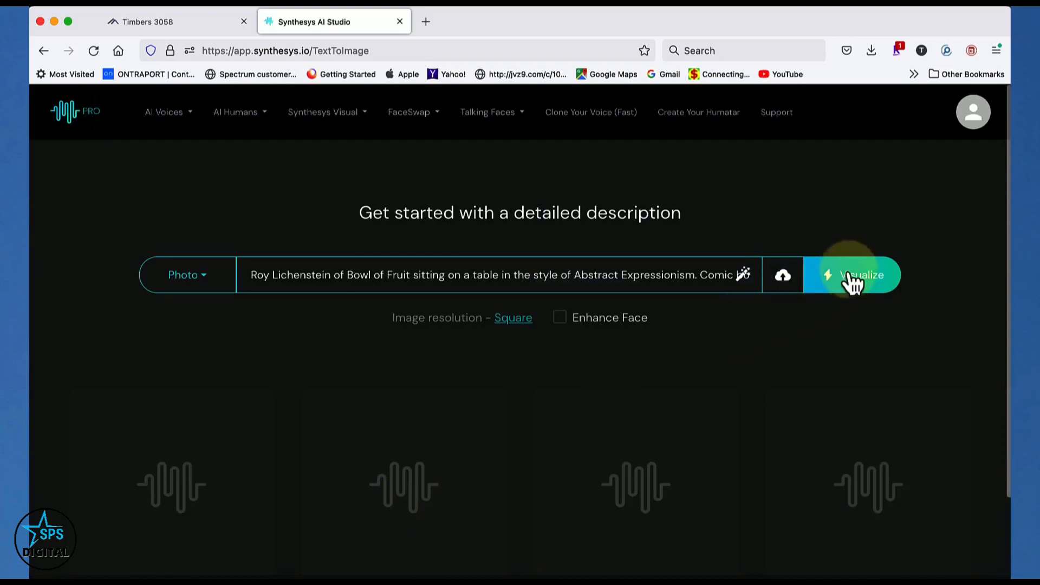
{"action": "left_click", "coordinate": [852, 279]}
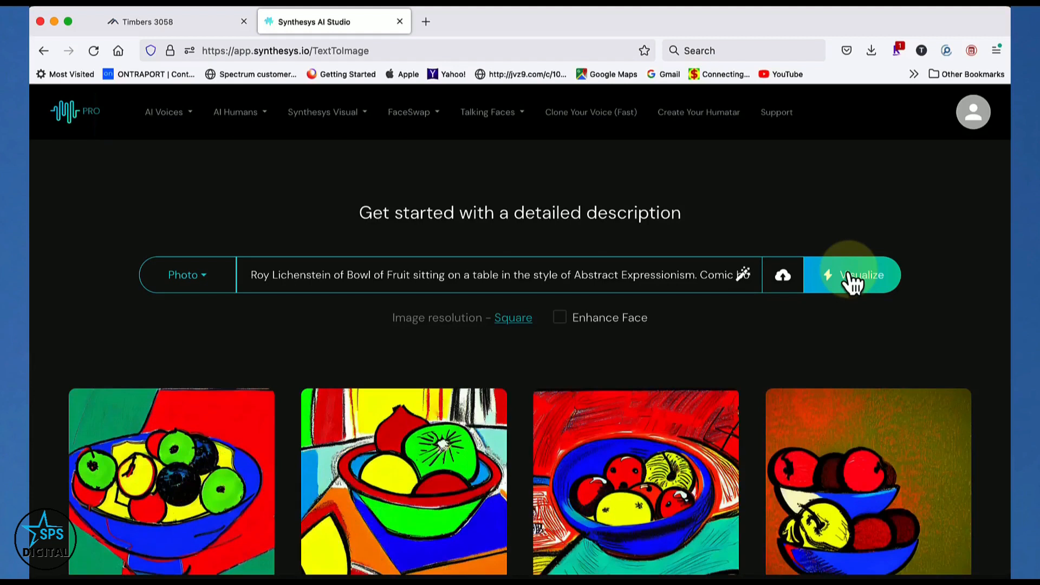
{"action": "scroll", "coordinate": [883, 343], "scroll_direction": "down", "scroll_amount": 1}
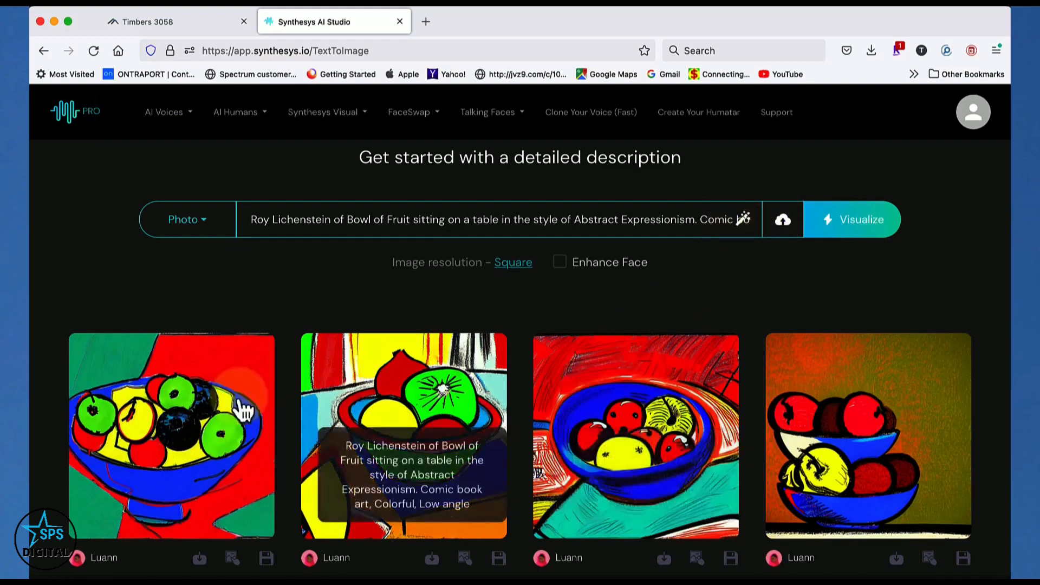
View the first fruit bowl image enlarged, close it, and review the options under the generated images
{"action": "left_click", "coordinate": [219, 391]}
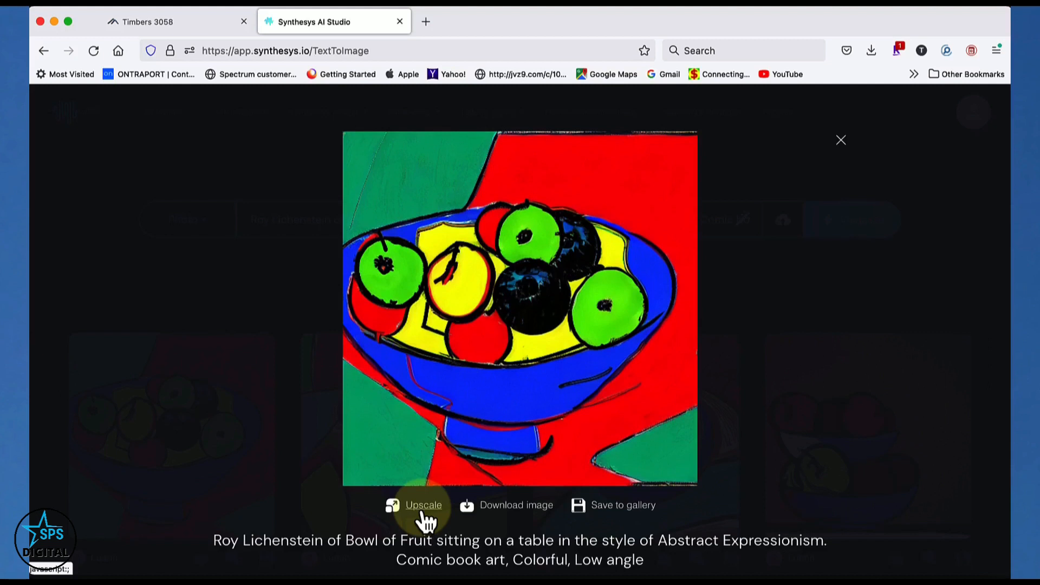
{"action": "left_click", "coordinate": [763, 441]}
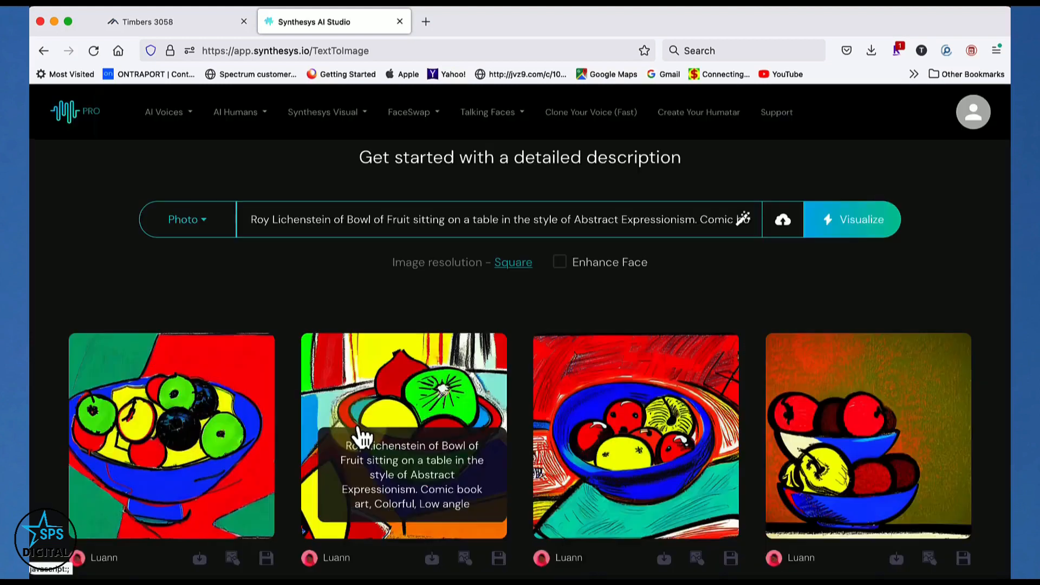
{"action": "scroll", "coordinate": [552, 271], "scroll_direction": "down", "scroll_amount": 2}
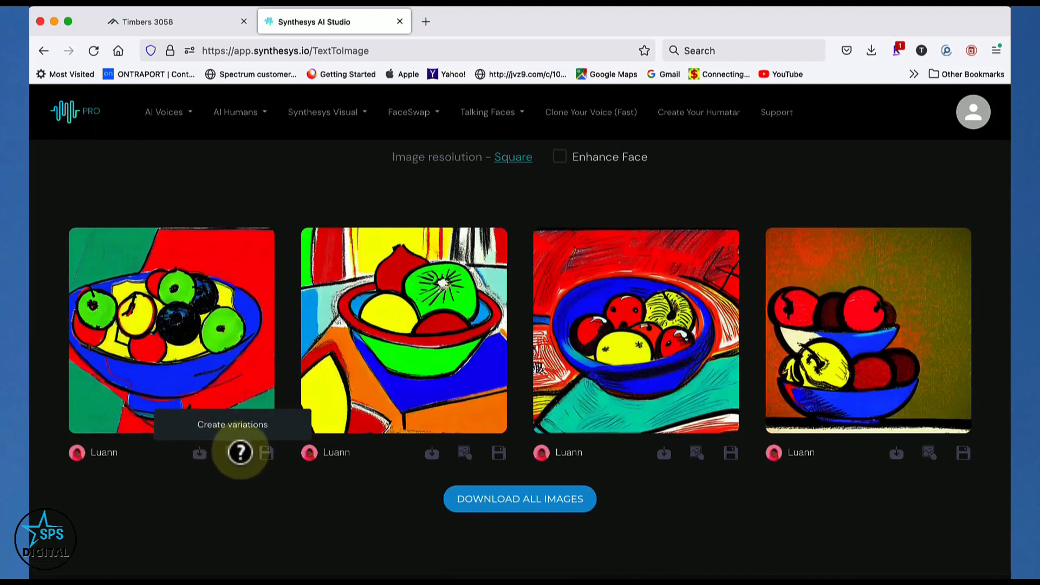
{"action": "scroll", "coordinate": [244, 466], "scroll_direction": "up", "scroll_amount": 2}
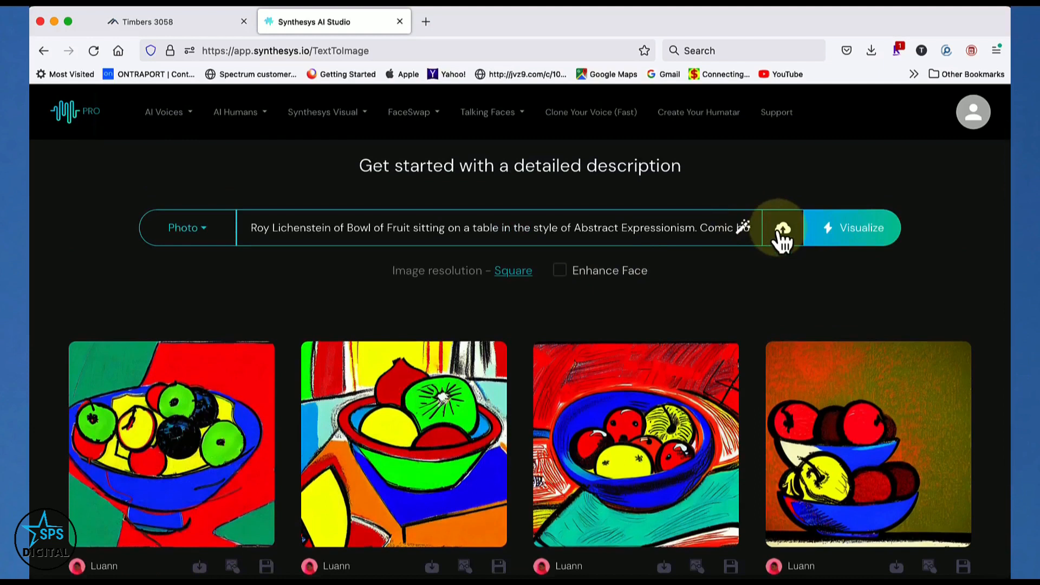
Save the first generated fruit bowl image to the gallery and open the Synthesys Visual gallery
{"action": "scroll", "coordinate": [390, 365], "scroll_direction": "down", "scroll_amount": 2}
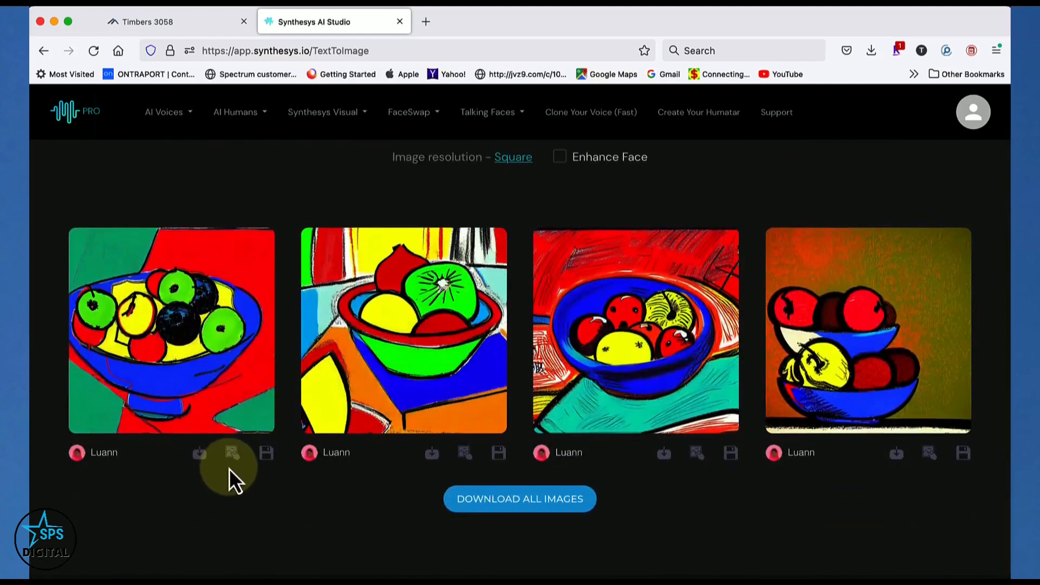
{"action": "left_click", "coordinate": [266, 454]}
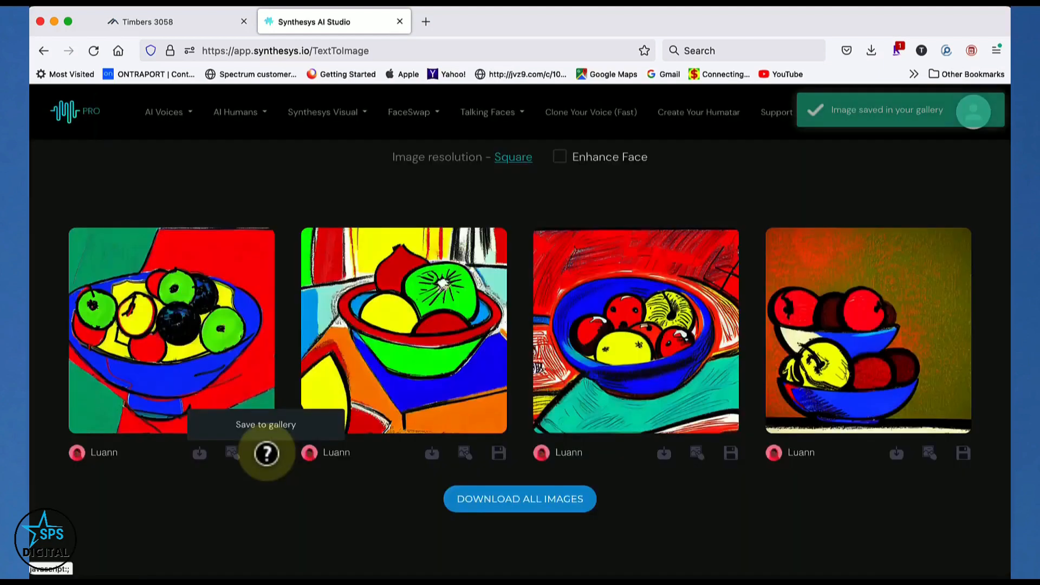
{"action": "left_click", "coordinate": [325, 114]}
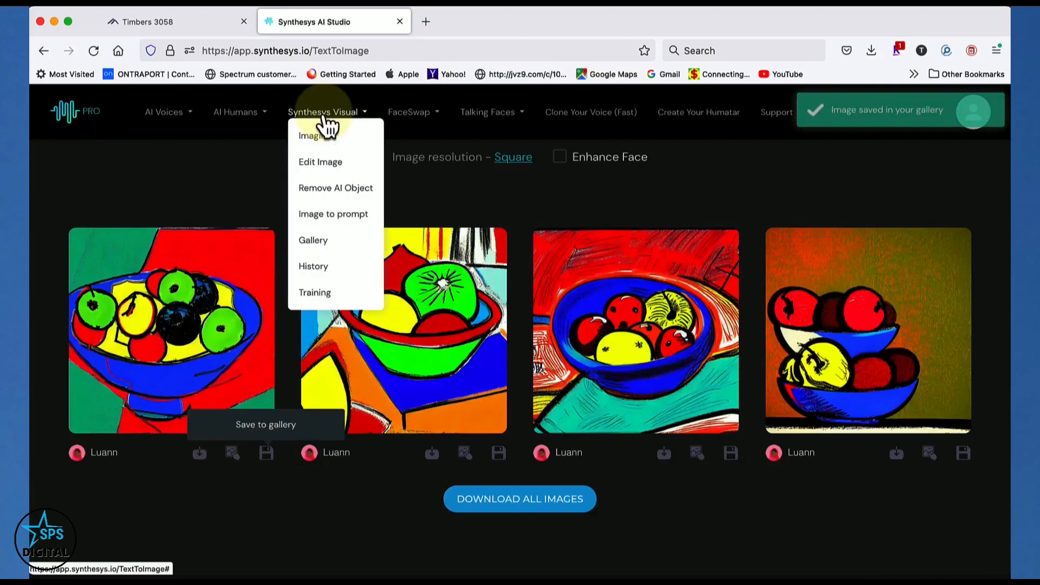
{"action": "left_click", "coordinate": [313, 240]}
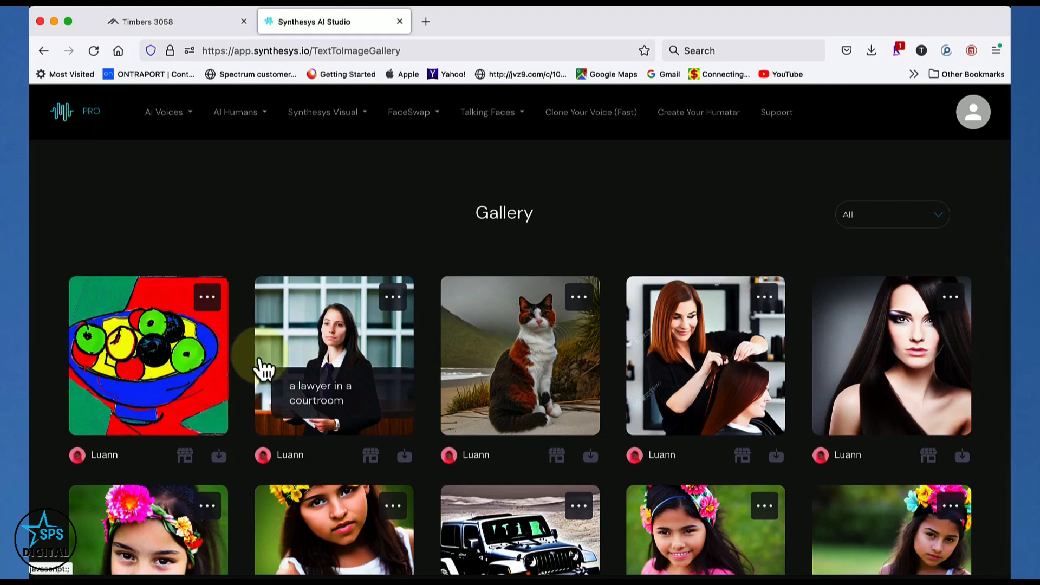
Open the "a lawyer in a courtroom" image from the gallery for a background change and review the available background designs
{"action": "left_click", "coordinate": [324, 340]}
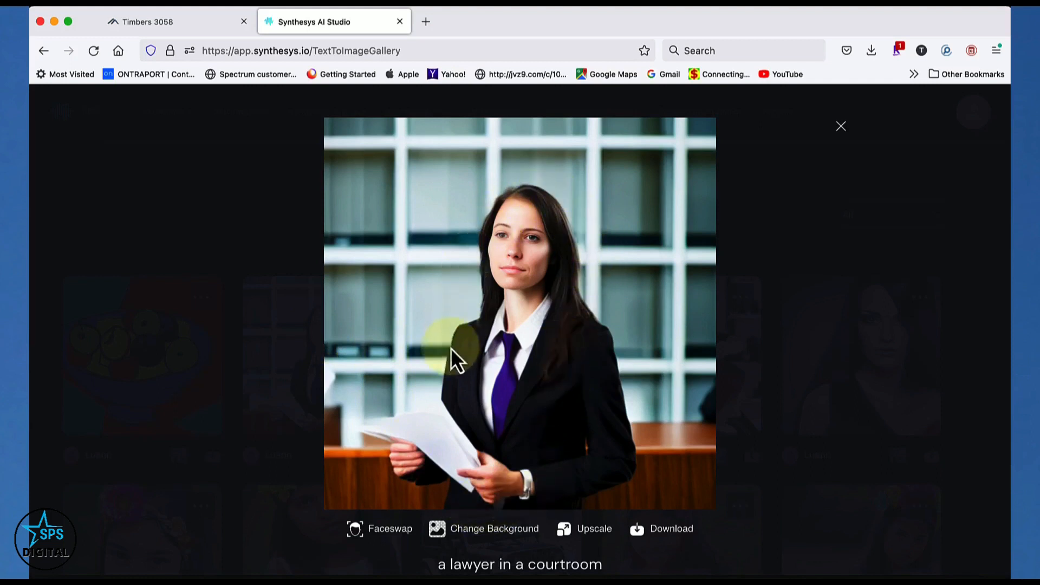
{"action": "left_click", "coordinate": [514, 536]}
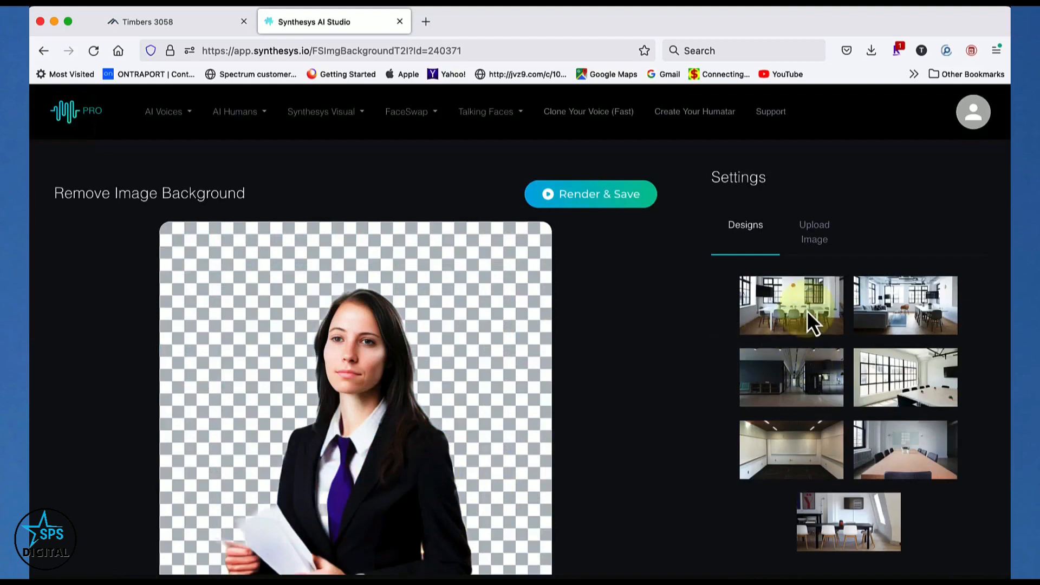
{"action": "scroll", "coordinate": [807, 320], "scroll_direction": "down", "scroll_amount": 2}
{"action": "scroll", "coordinate": [824, 350], "scroll_direction": "up", "scroll_amount": 2}
{"action": "scroll", "coordinate": [818, 287], "scroll_direction": "down", "scroll_amount": 1}
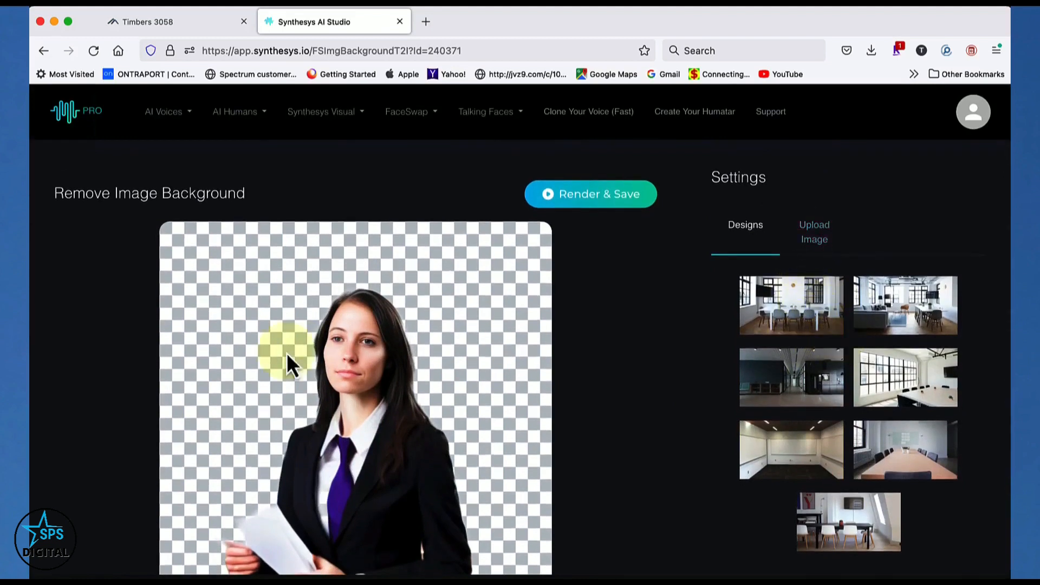
Try the first white office design and then the uploaded blue graphic as the lawyer image's background
{"action": "left_click", "coordinate": [811, 306]}
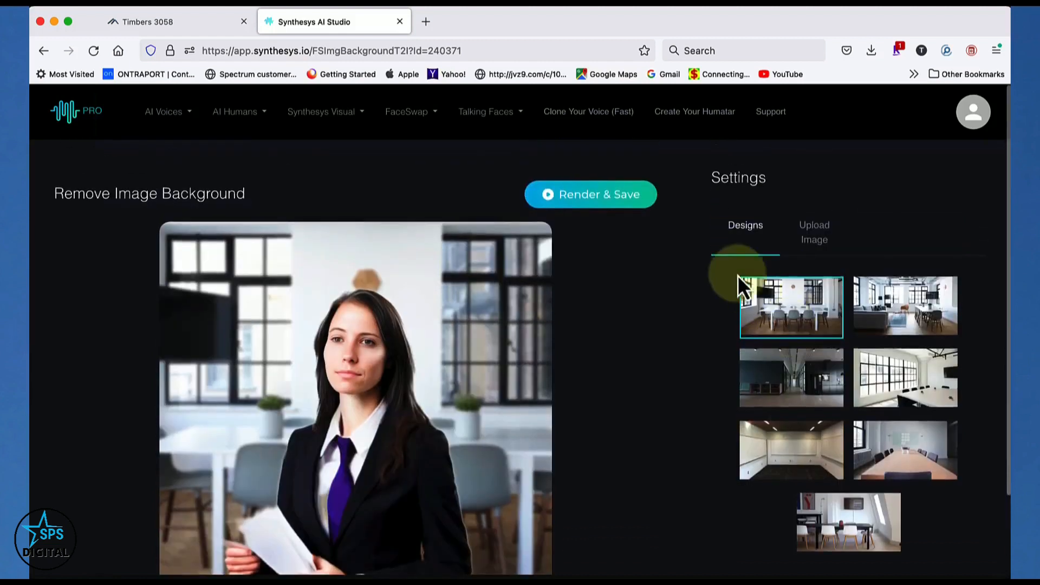
{"action": "left_click", "coordinate": [824, 250]}
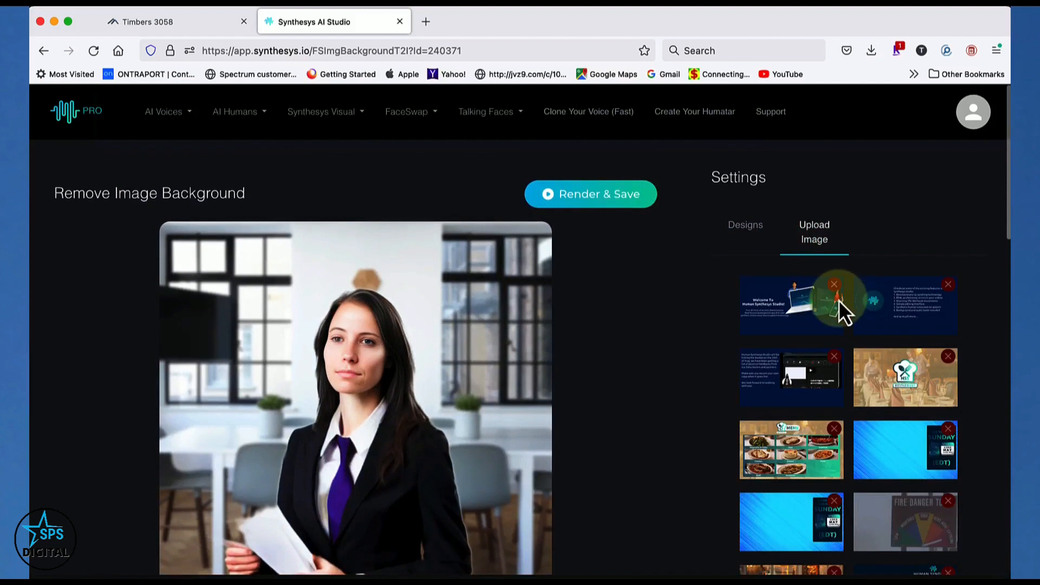
{"action": "scroll", "coordinate": [838, 303], "scroll_direction": "down", "scroll_amount": 1}
{"action": "scroll", "coordinate": [838, 300], "scroll_direction": "down", "scroll_amount": 3}
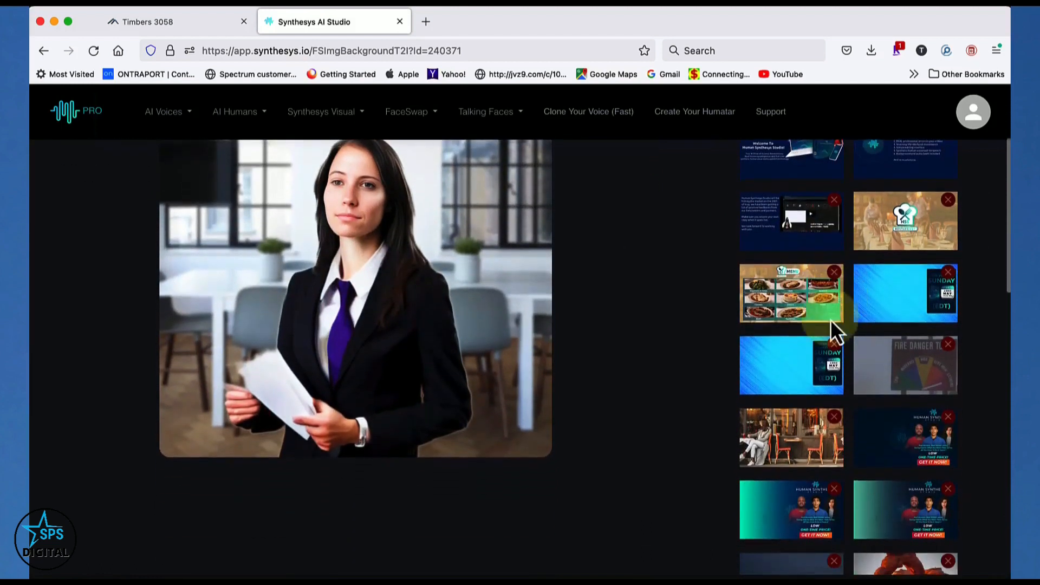
{"action": "left_click", "coordinate": [788, 368]}
{"action": "scroll", "coordinate": [781, 363], "scroll_direction": "up", "scroll_amount": 3}
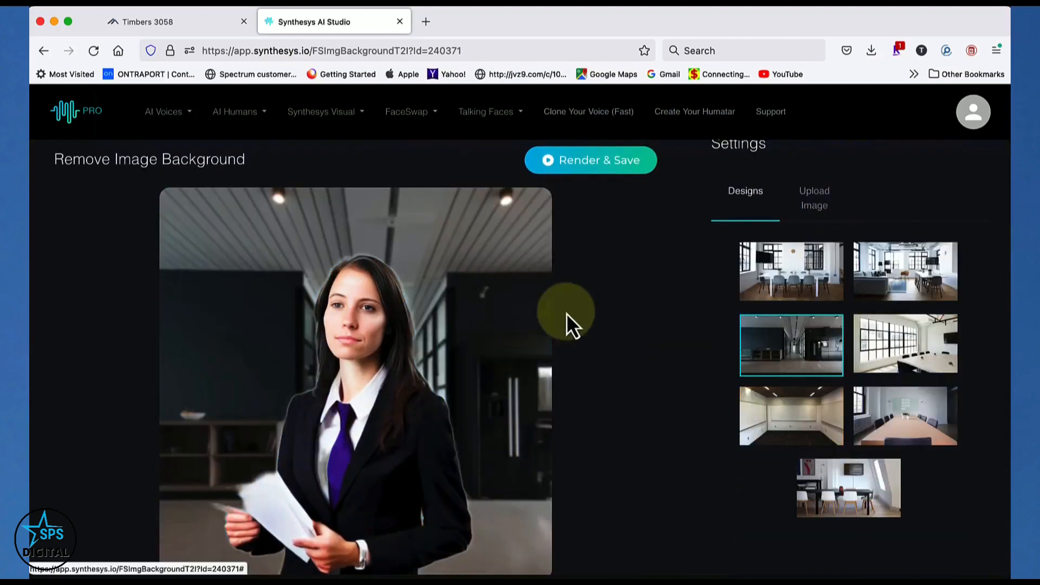
Set the dark office hallway design as the lawyer's background, then render and save the image
{"action": "scroll", "coordinate": [569, 325], "scroll_direction": "down", "scroll_amount": 2}
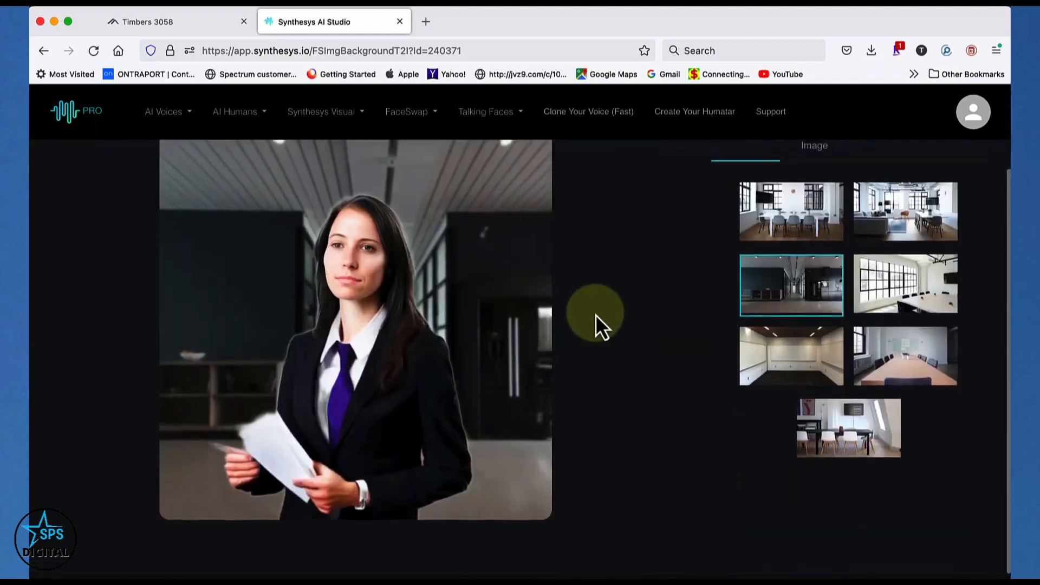
{"action": "scroll", "coordinate": [596, 314], "scroll_direction": "up", "scroll_amount": 3}
{"action": "left_click", "coordinate": [585, 195]}
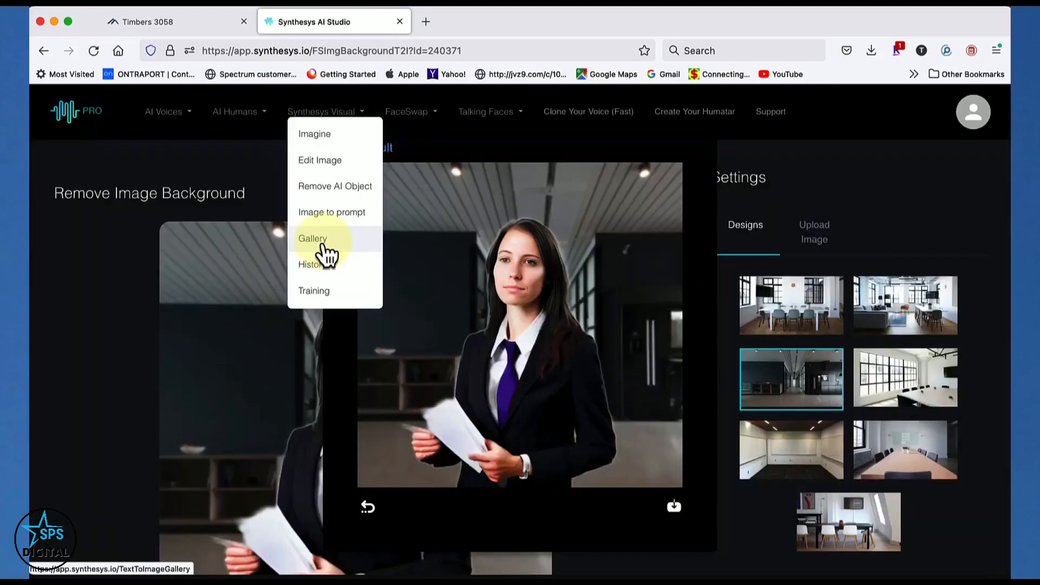
Return to the gallery and open the "a lawyer in a courtroom" image for a face swap
{"action": "left_click", "coordinate": [322, 243]}
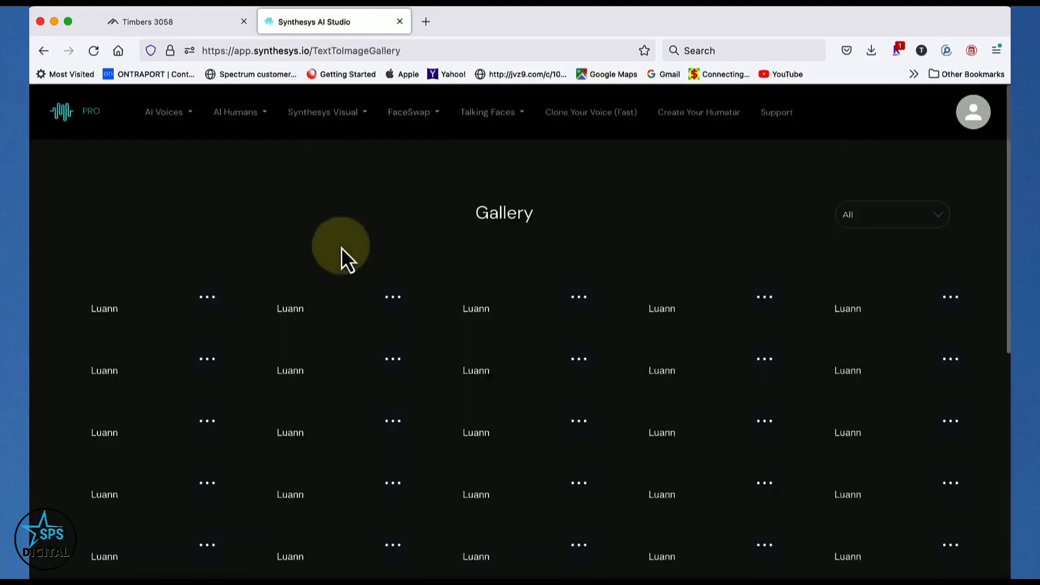
{"action": "left_click", "coordinate": [326, 349]}
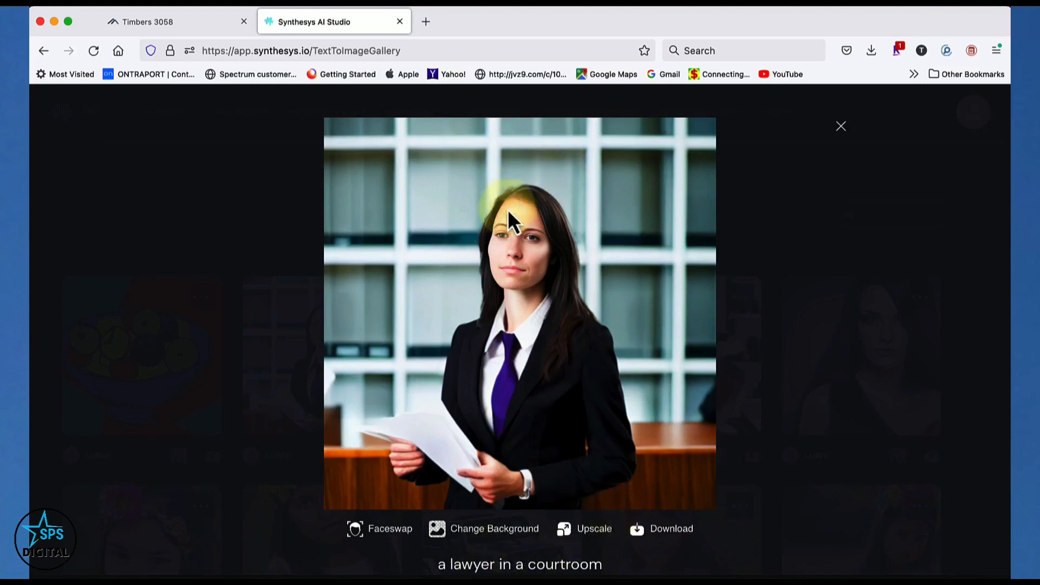
{"action": "left_click", "coordinate": [392, 534]}
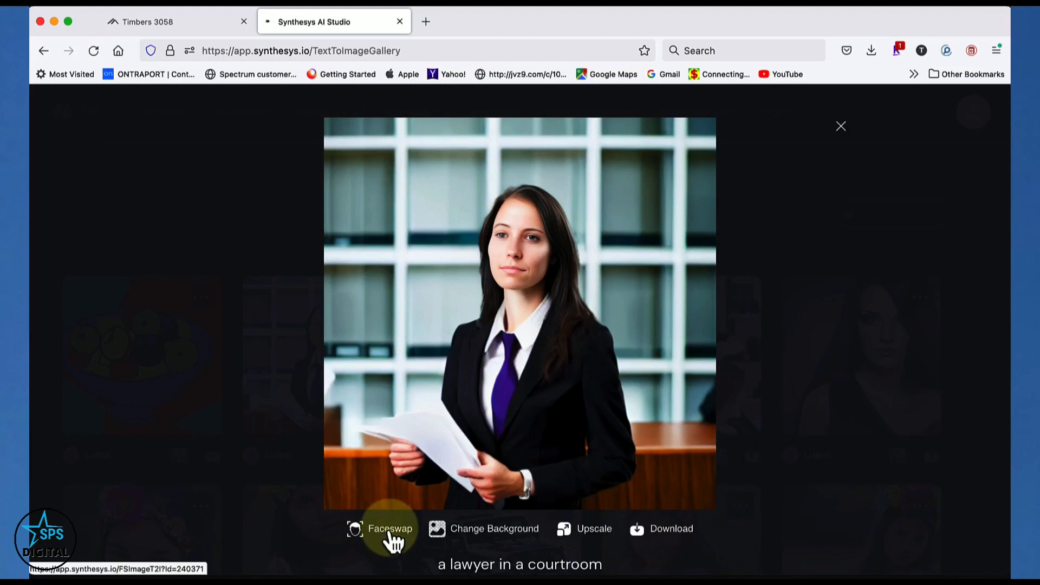
{"action": "left_click", "coordinate": [390, 535]}
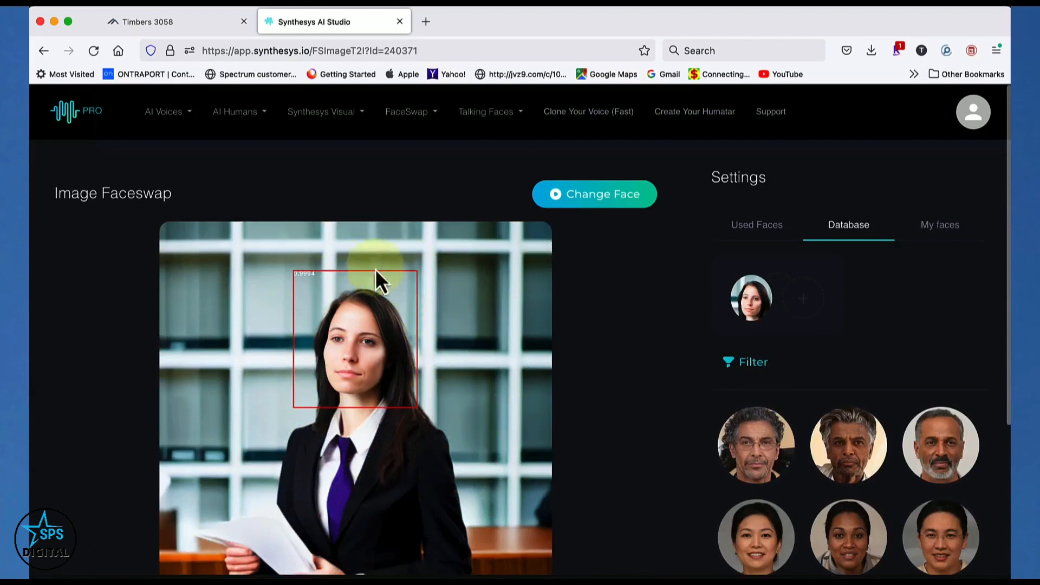
Swap the lawyer's face for the smiling short-haired woman's face from the previously used faces
{"action": "left_click", "coordinate": [941, 431]}
{"action": "scroll", "coordinate": [940, 428], "scroll_direction": "down", "scroll_amount": 3}
{"action": "scroll", "coordinate": [939, 425], "scroll_direction": "down", "scroll_amount": 2}
{"action": "scroll", "coordinate": [939, 425], "scroll_direction": "up", "scroll_amount": 4}
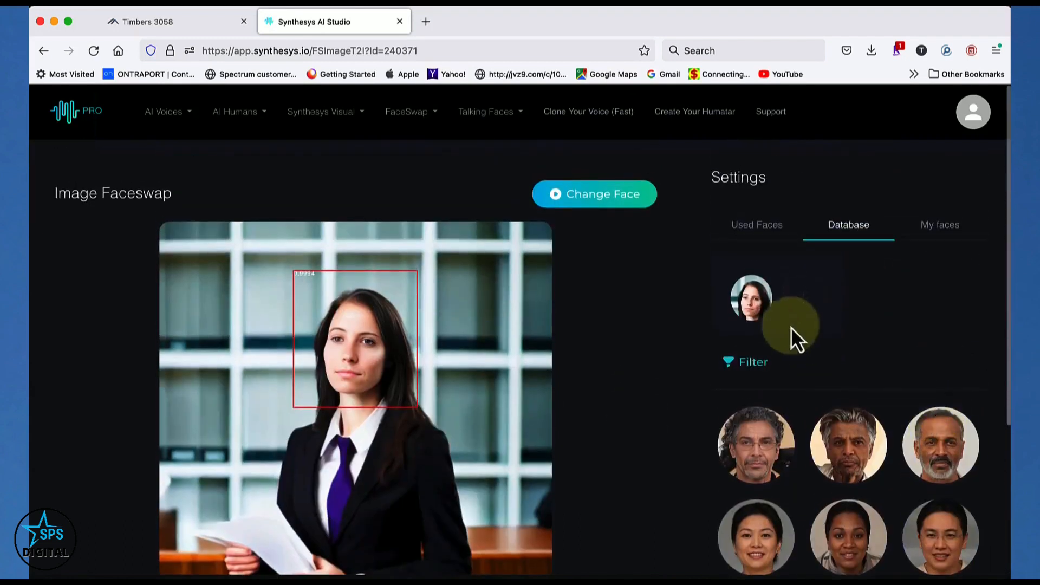
{"action": "left_click", "coordinate": [778, 234]}
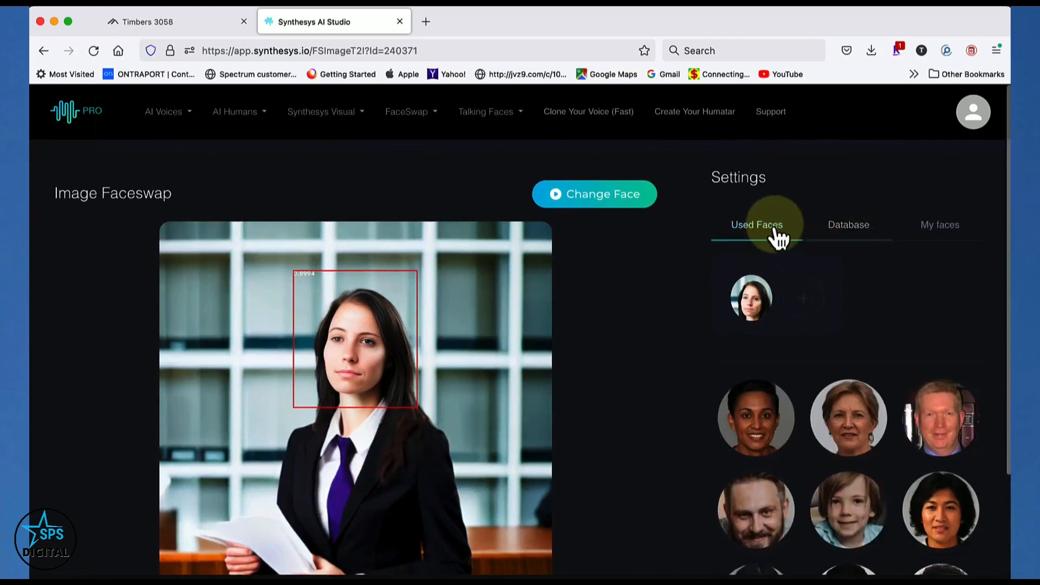
{"action": "left_click", "coordinate": [760, 412]}
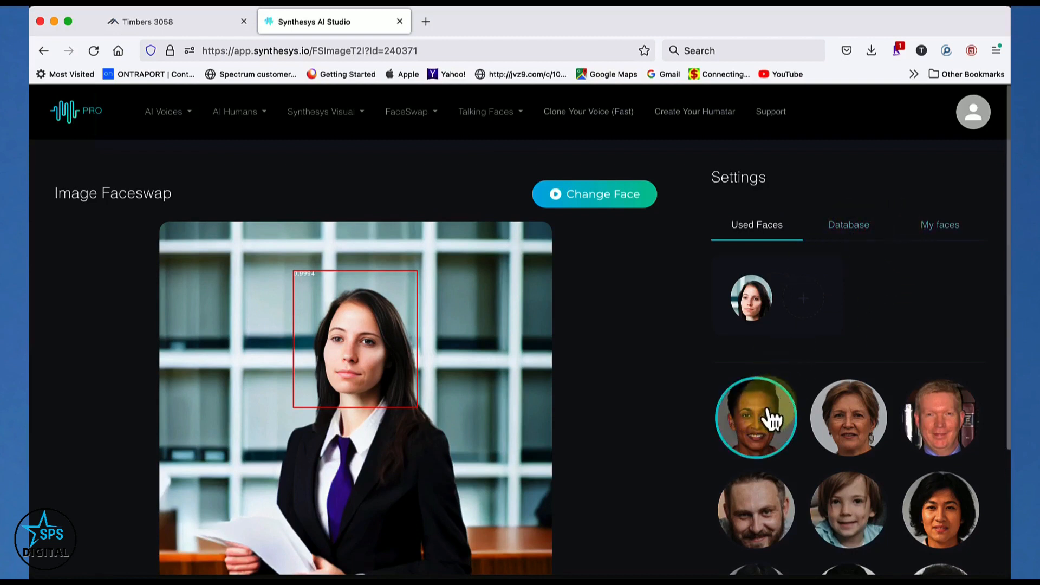
{"action": "scroll", "coordinate": [766, 417], "scroll_direction": "down", "scroll_amount": 2}
{"action": "scroll", "coordinate": [772, 418], "scroll_direction": "down", "scroll_amount": 1}
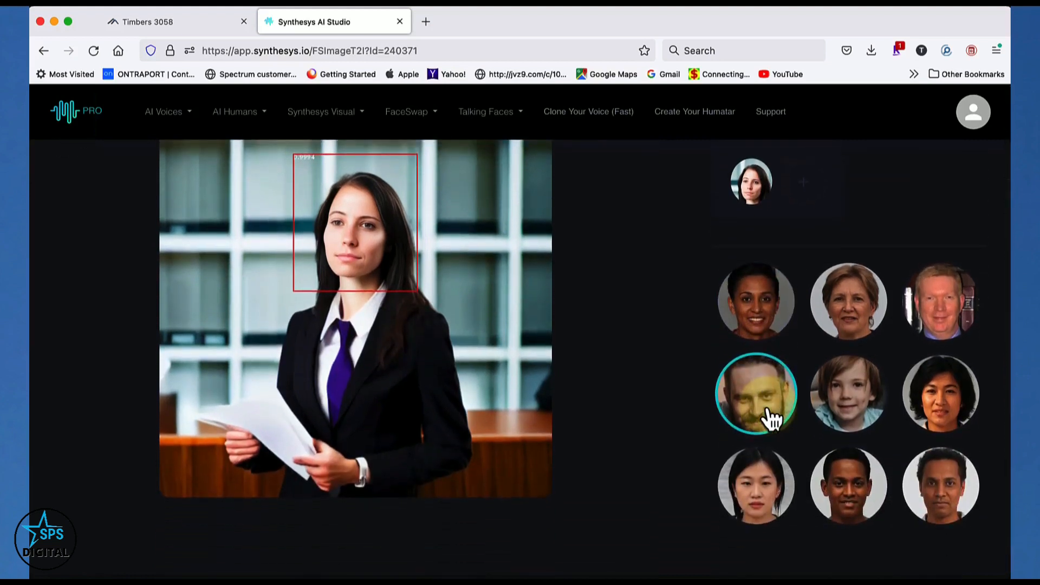
{"action": "left_click", "coordinate": [757, 324]}
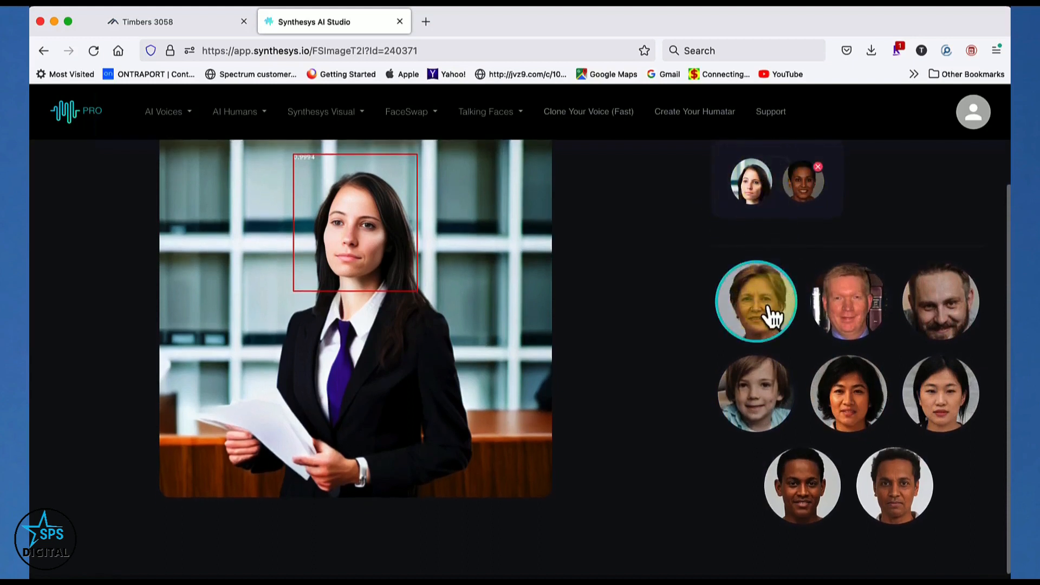
{"action": "scroll", "coordinate": [766, 311], "scroll_direction": "up", "scroll_amount": 2}
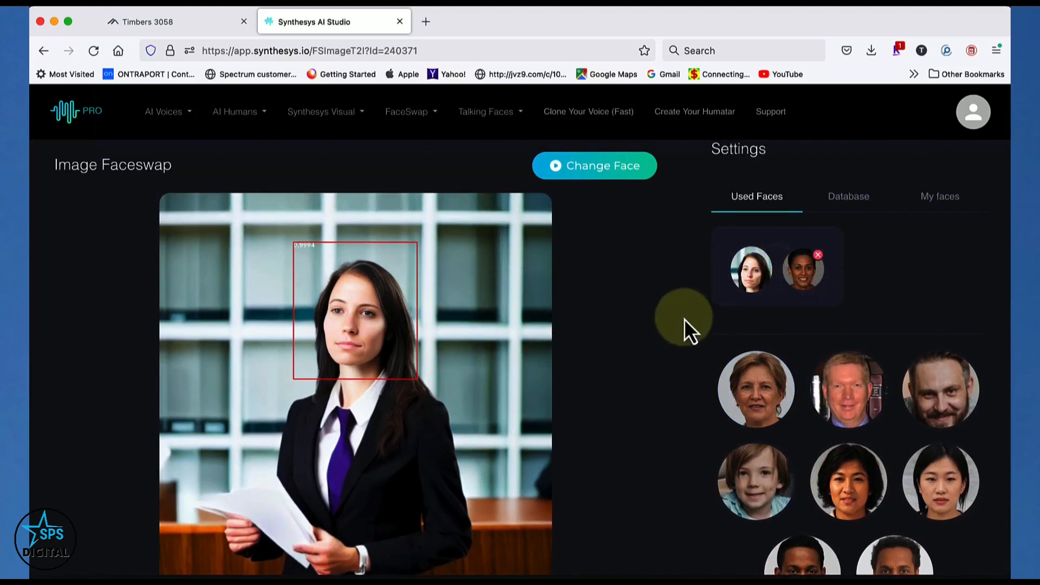
{"action": "left_click", "coordinate": [608, 169]}
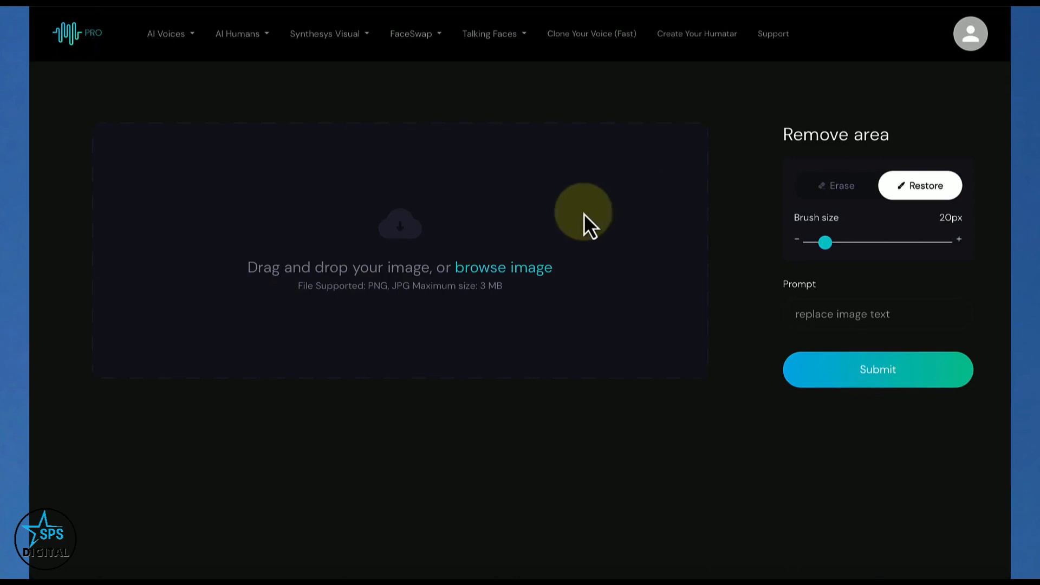
Open the Edit Image tool of Synthesys Visual and upload obamahead.jpg from the Desktop
{"action": "left_click", "coordinate": [332, 39]}
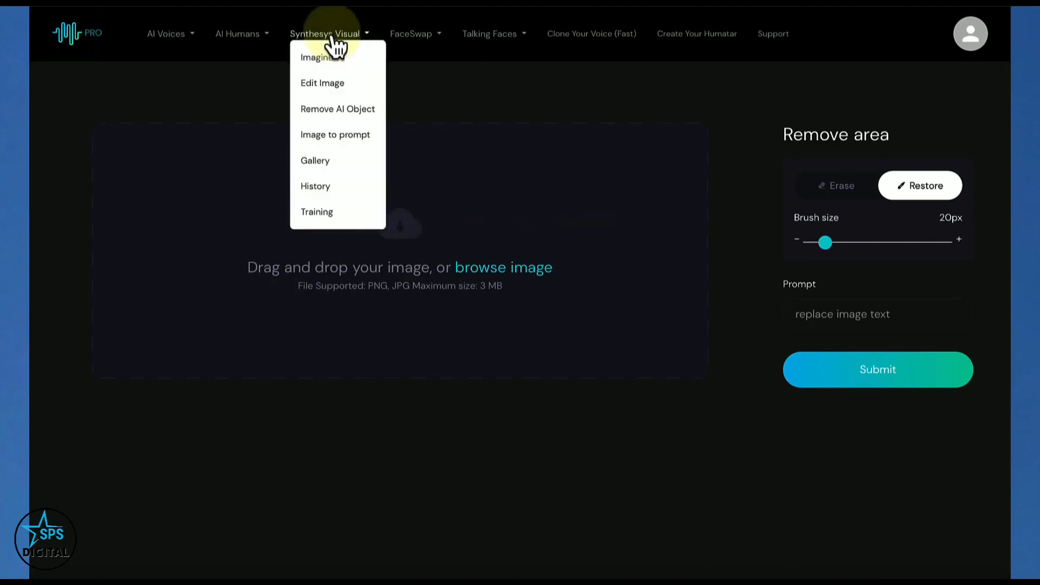
{"action": "left_click", "coordinate": [329, 81]}
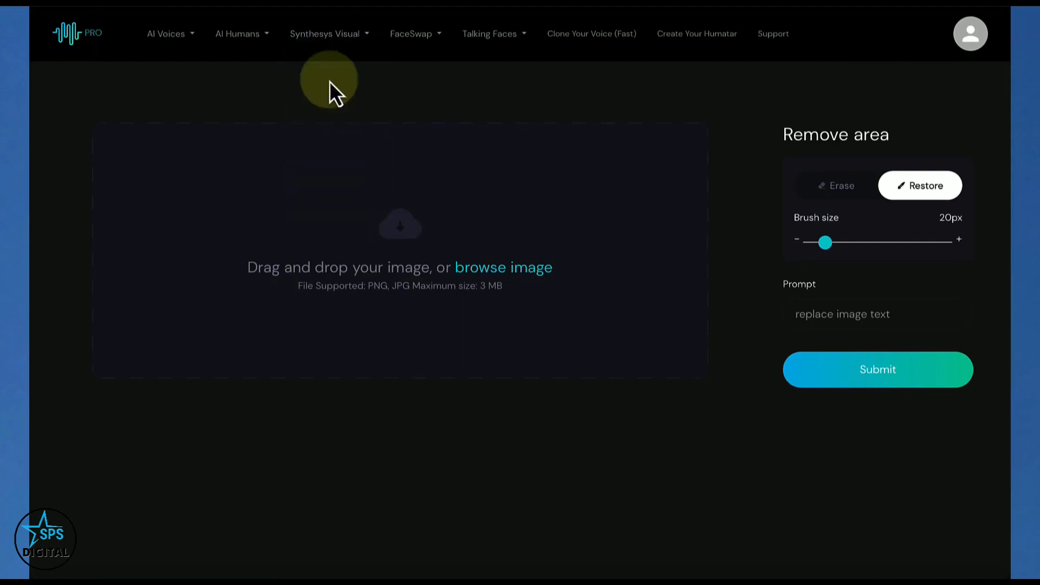
{"action": "left_click", "coordinate": [498, 270]}
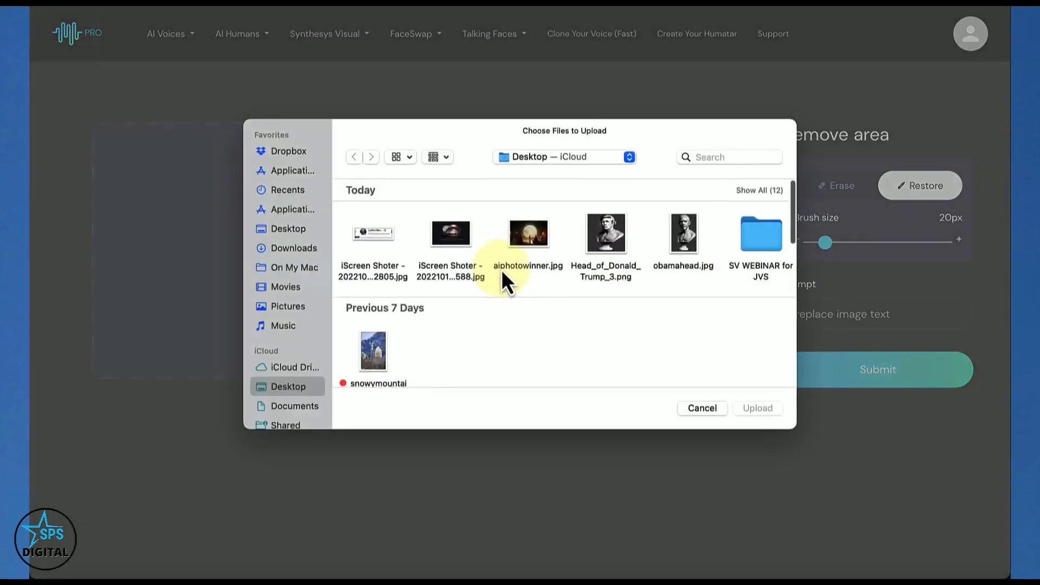
{"action": "left_click", "coordinate": [682, 245]}
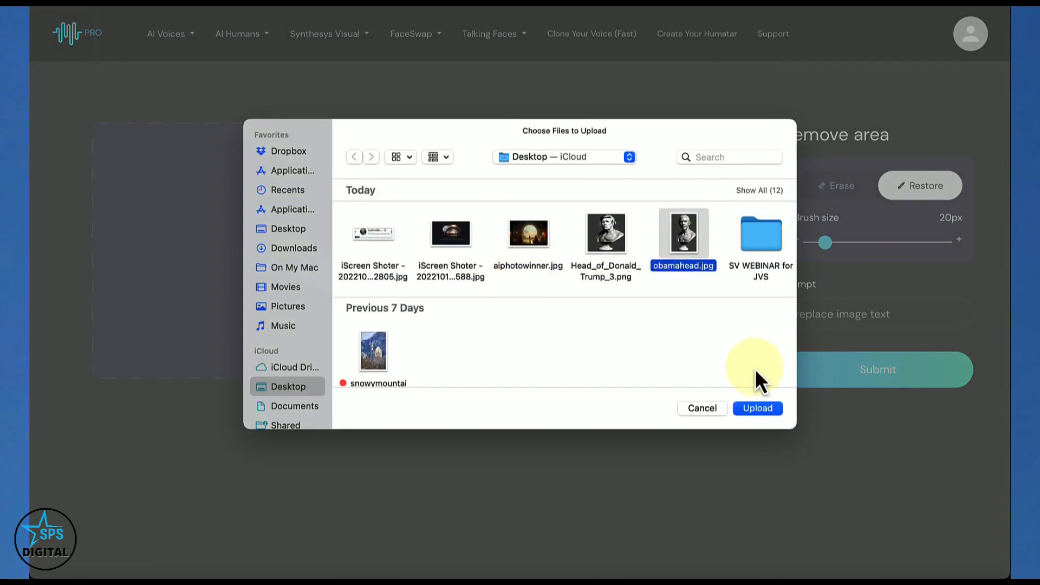
{"action": "left_click", "coordinate": [758, 408]}
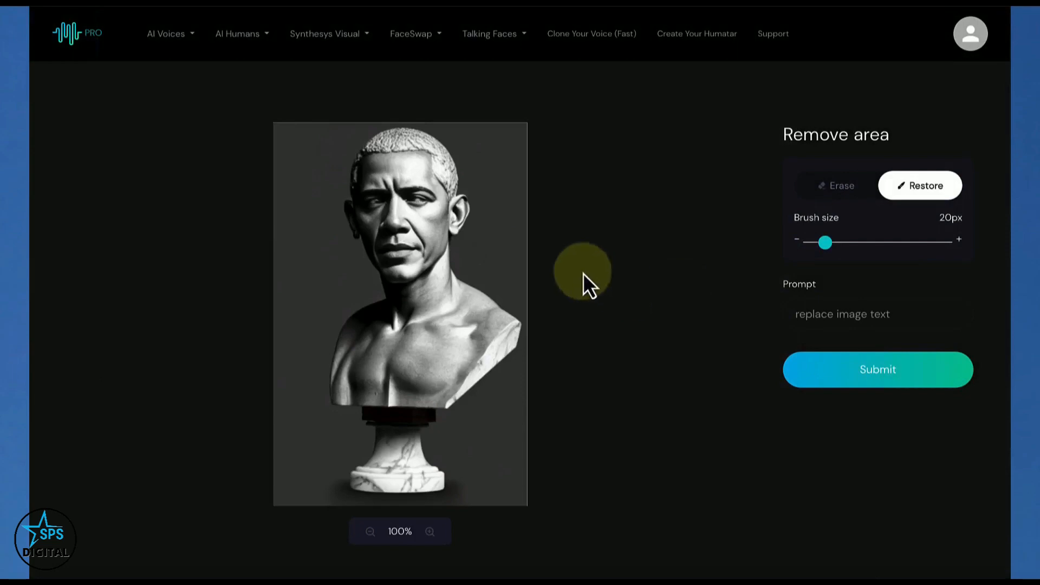
Mask the bust's entire head, painting the face with a 61 px brush and the edges and ears with a 20 px brush
{"action": "left_click_drag", "start_coordinate": [825, 242], "coordinate": [885, 243]}
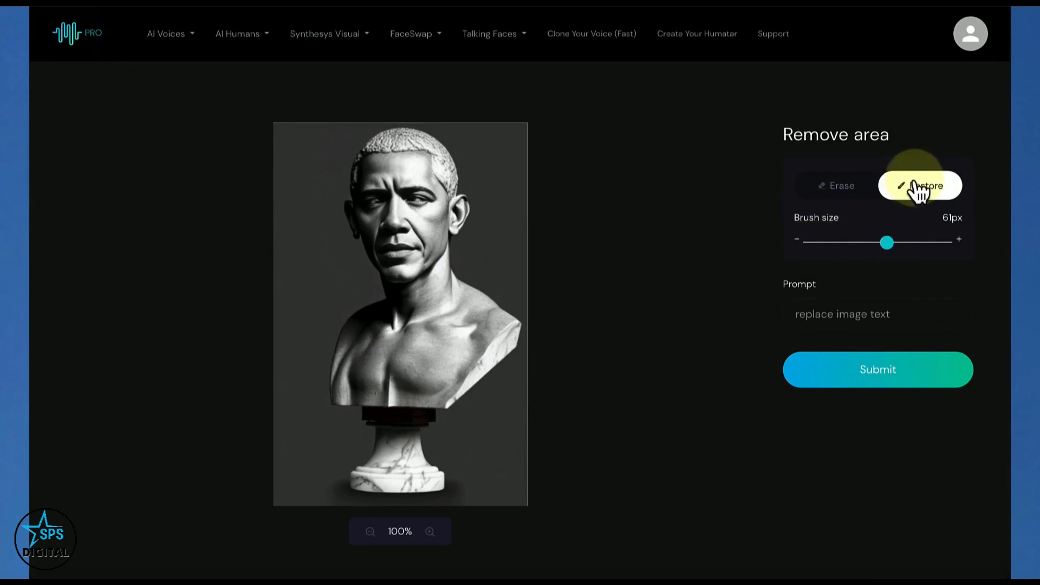
{"action": "scroll", "coordinate": [911, 190], "scroll_direction": "down", "scroll_amount": 1}
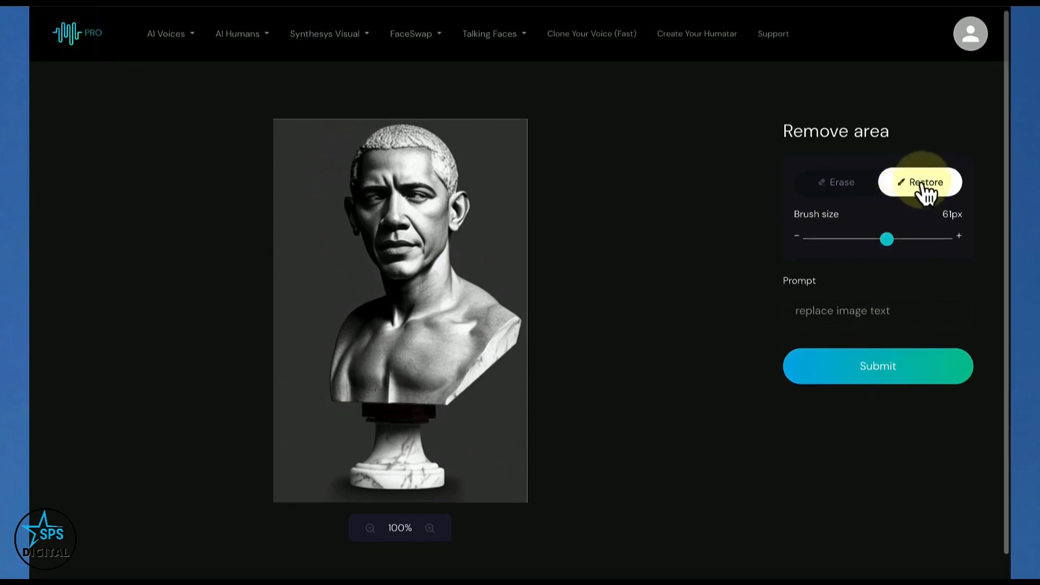
{"action": "scroll", "coordinate": [927, 193], "scroll_direction": "down", "scroll_amount": 1}
{"action": "mouse_move", "coordinate": [423, 198]}
{"action": "left_mouse_down"}
{"action": "mouse_move", "coordinate": [388, 174]}
{"action": "mouse_move", "coordinate": [375, 184]}
{"action": "mouse_move", "coordinate": [375, 171]}
{"action": "mouse_move", "coordinate": [391, 155]}
{"action": "mouse_move", "coordinate": [415, 152]}
{"action": "mouse_move", "coordinate": [435, 174]}
{"action": "mouse_move", "coordinate": [407, 253]}
{"action": "mouse_move", "coordinate": [376, 209]}
{"action": "left_mouse_up"}
{"action": "left_click_drag", "start_coordinate": [886, 231], "coordinate": [825, 240]}
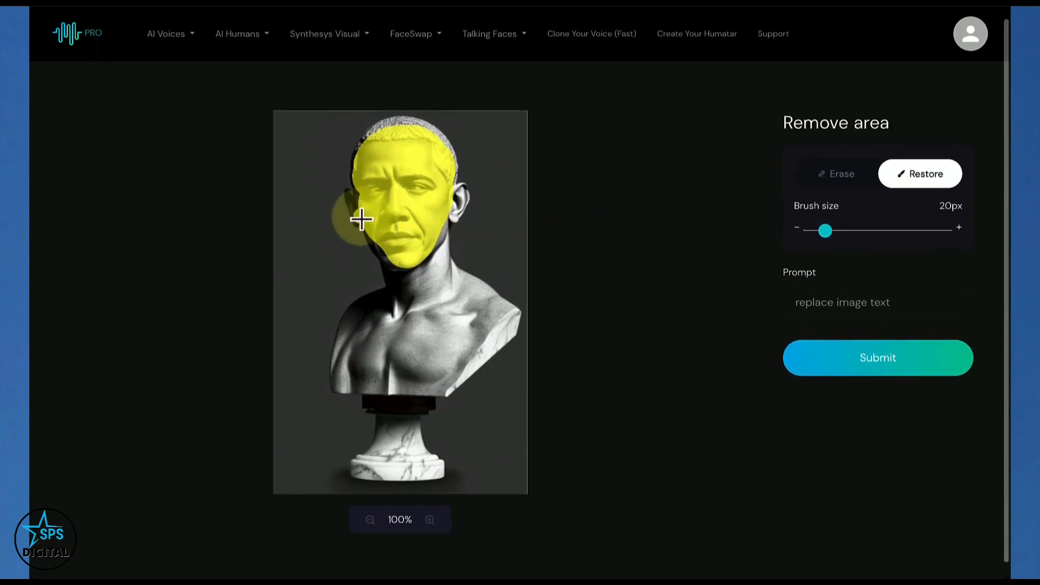
{"action": "mouse_move", "coordinate": [360, 217]}
{"action": "left_mouse_down"}
{"action": "mouse_move", "coordinate": [354, 213]}
{"action": "mouse_move", "coordinate": [365, 208]}
{"action": "mouse_move", "coordinate": [357, 170]}
{"action": "mouse_move", "coordinate": [376, 131]}
{"action": "mouse_move", "coordinate": [364, 144]}
{"action": "mouse_move", "coordinate": [398, 123]}
{"action": "mouse_move", "coordinate": [443, 136]}
{"action": "mouse_move", "coordinate": [468, 201]}
{"action": "mouse_move", "coordinate": [456, 221]}
{"action": "mouse_move", "coordinate": [455, 202]}
{"action": "mouse_move", "coordinate": [431, 257]}
{"action": "mouse_move", "coordinate": [403, 268]}
{"action": "mouse_move", "coordinate": [367, 226]}
{"action": "mouse_move", "coordinate": [401, 265]}
{"action": "left_mouse_up"}
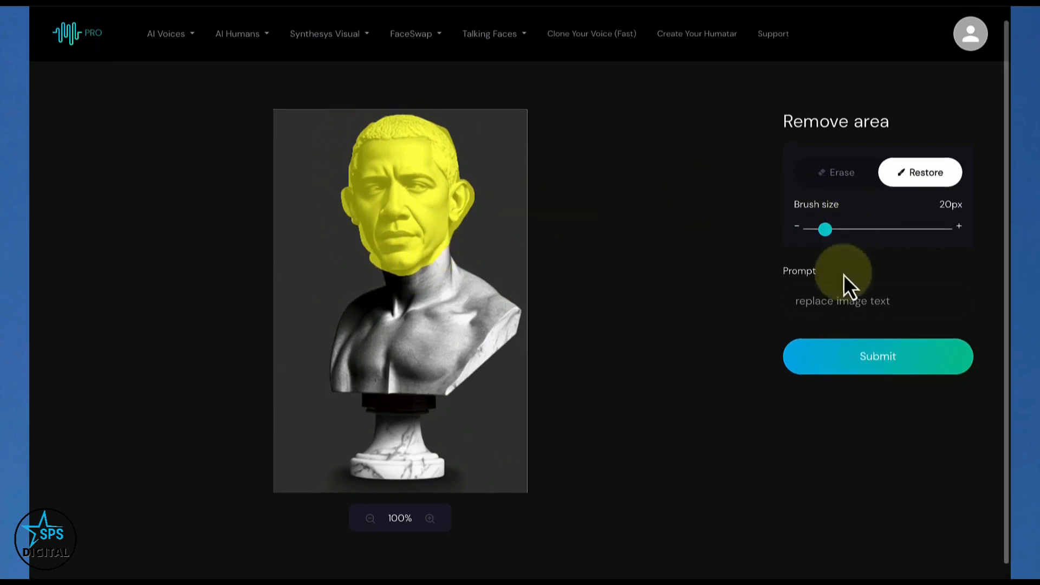
Enter "Donald Trump" as the replacement prompt for the masked head
{"action": "left_click", "coordinate": [827, 301]}
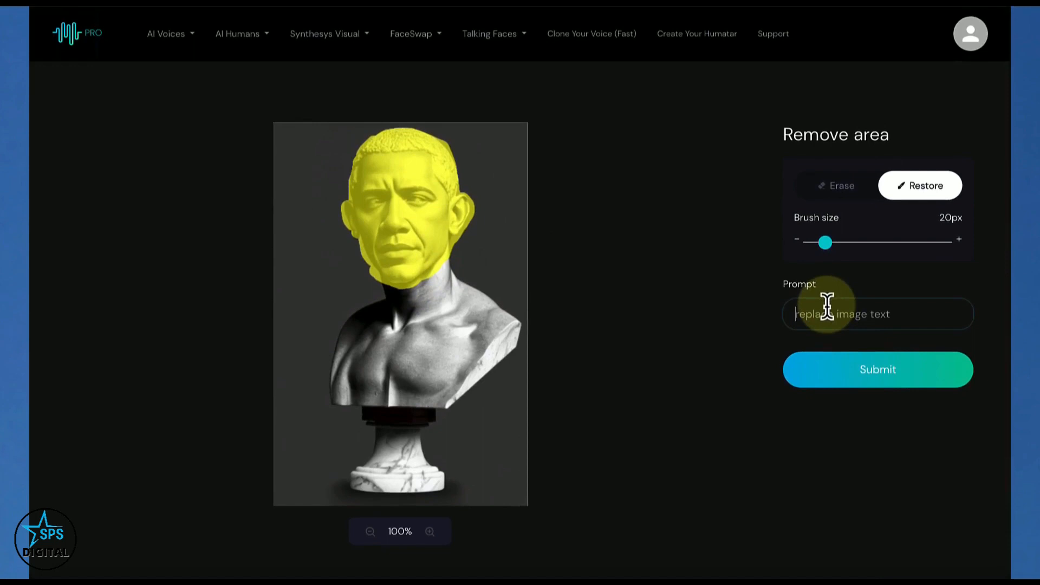
{"action": "type", "text": "Donald Trump"}
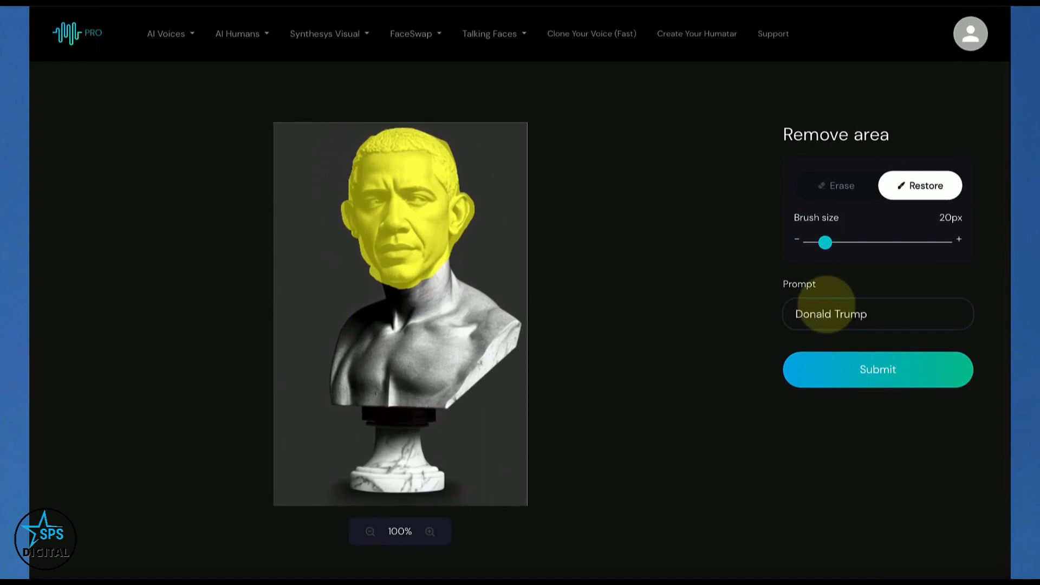
Change the replacement prompt to "Head of Donald Trump" and submit the masked head for generation
{"action": "left_click", "coordinate": [795, 314]}
{"action": "type", "text": "Head of"}
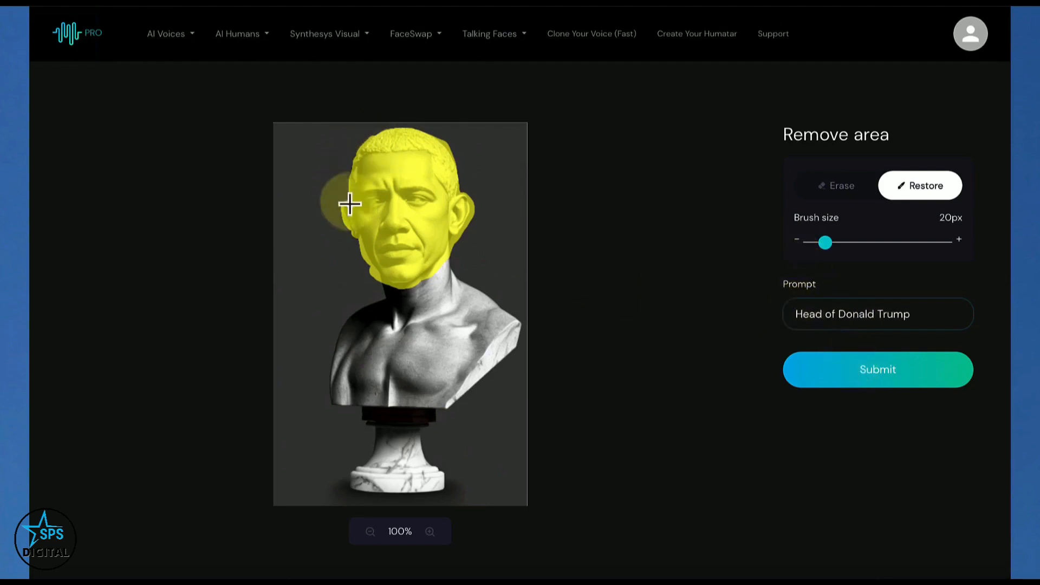
{"action": "left_click", "coordinate": [873, 371]}
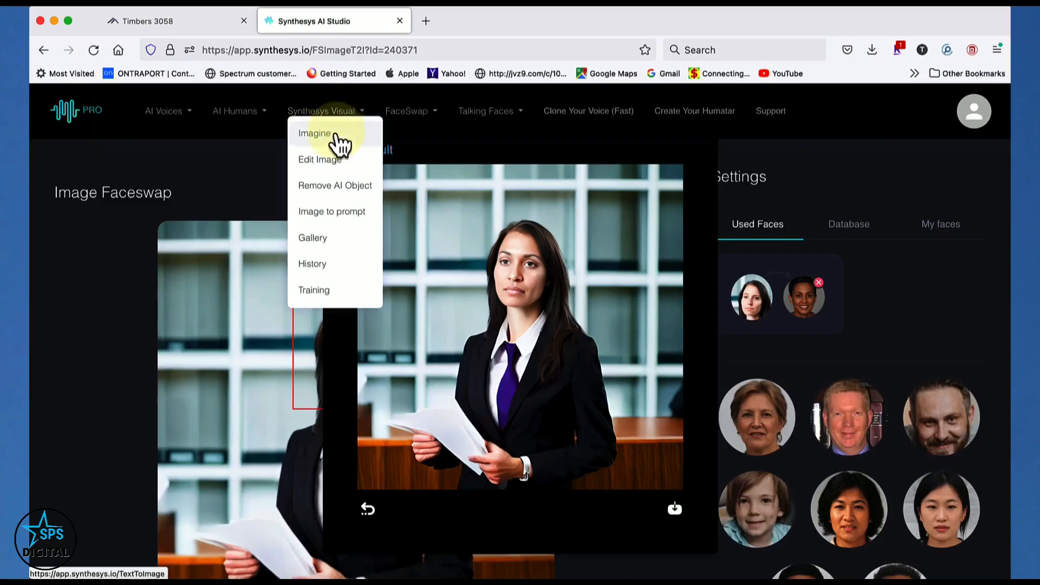
Upload IMG_0501.jpg from the Desktop to the Remove AI Object tool and brush over the yellow toy rake in the sand
{"action": "left_click", "coordinate": [332, 188]}
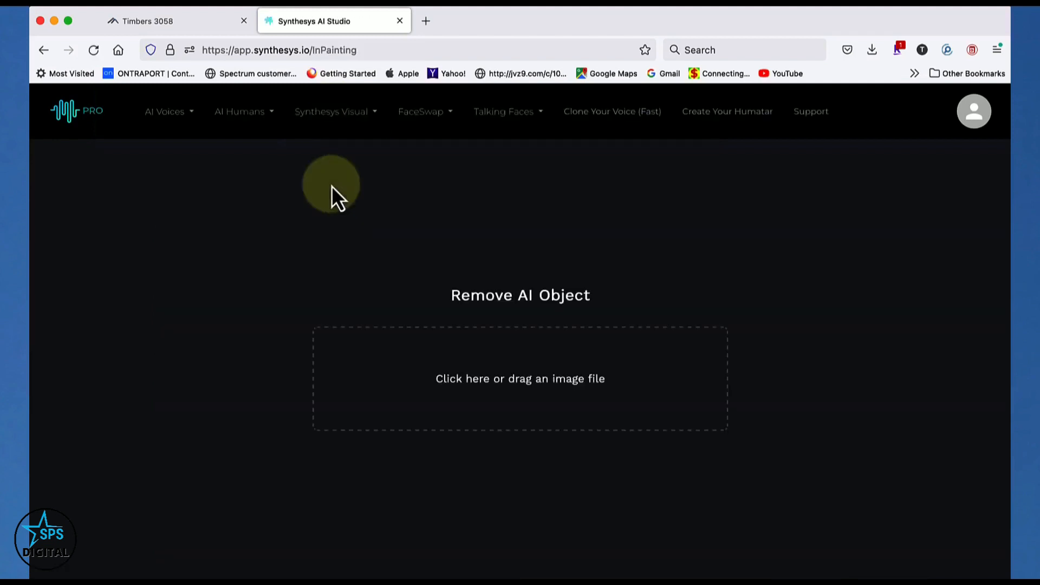
{"action": "left_click", "coordinate": [559, 385]}
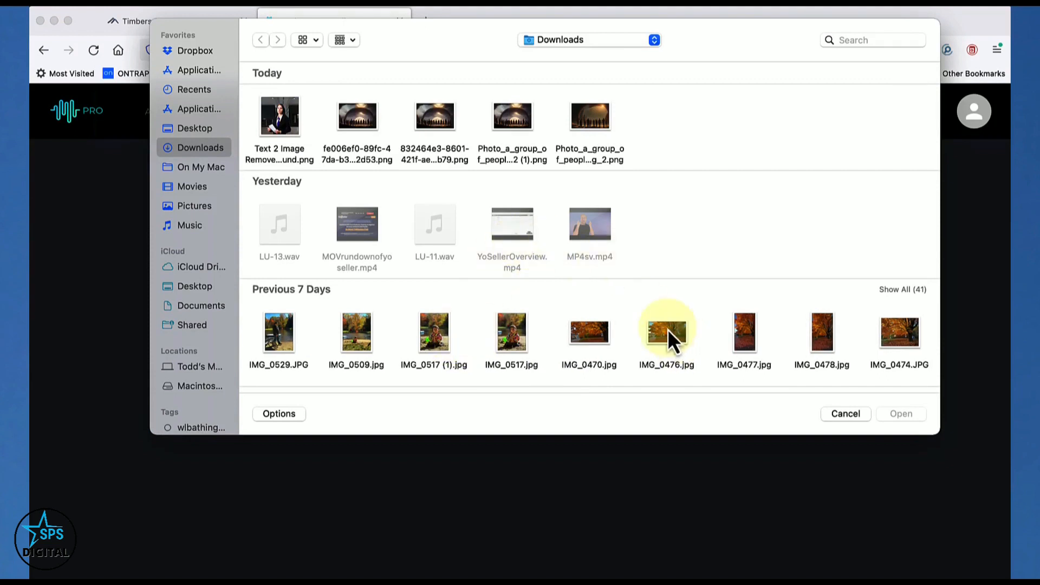
{"action": "left_click", "coordinate": [193, 128]}
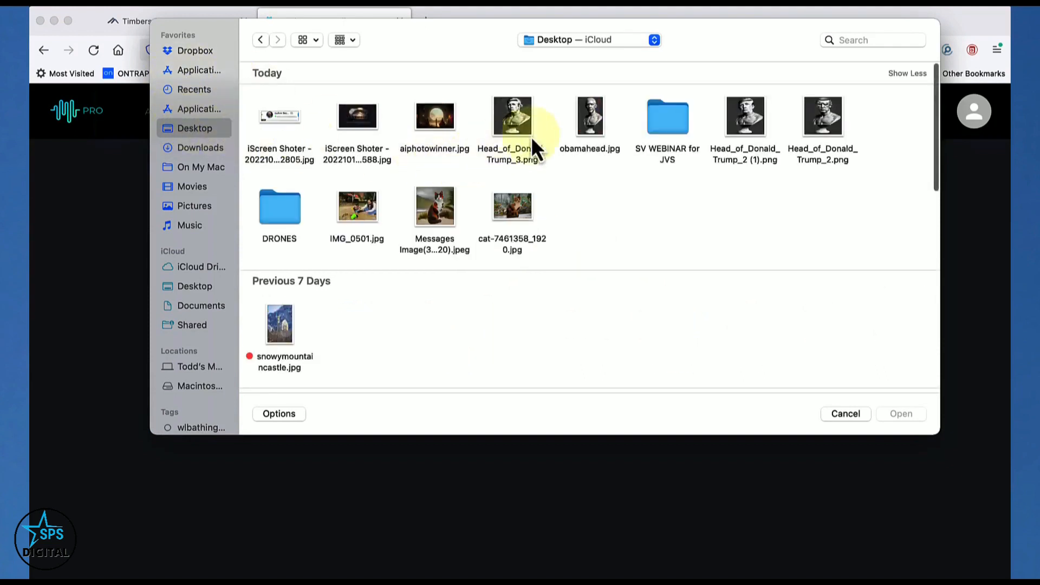
{"action": "left_click", "coordinate": [362, 216]}
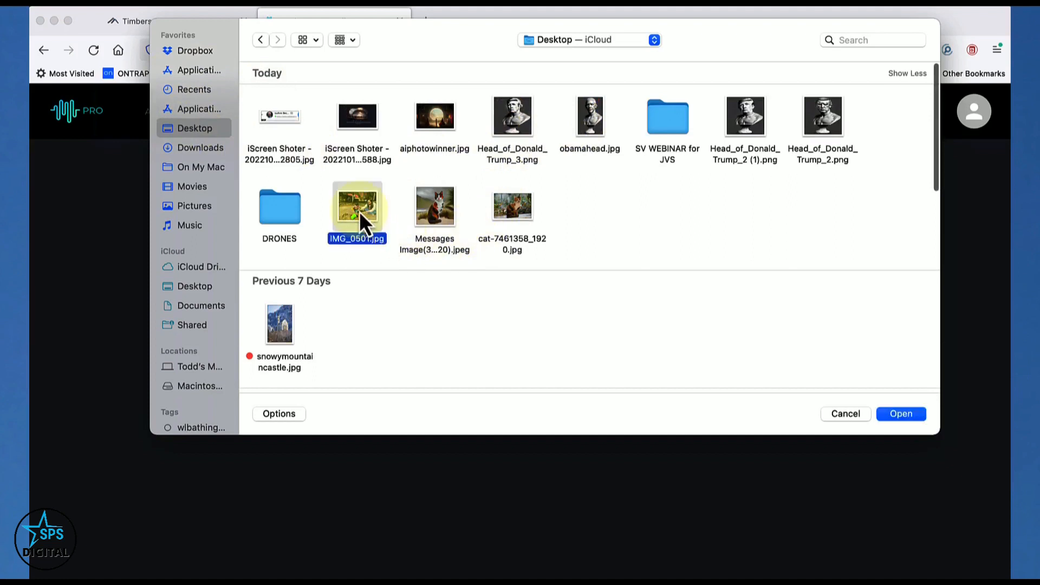
{"action": "left_click", "coordinate": [900, 414]}
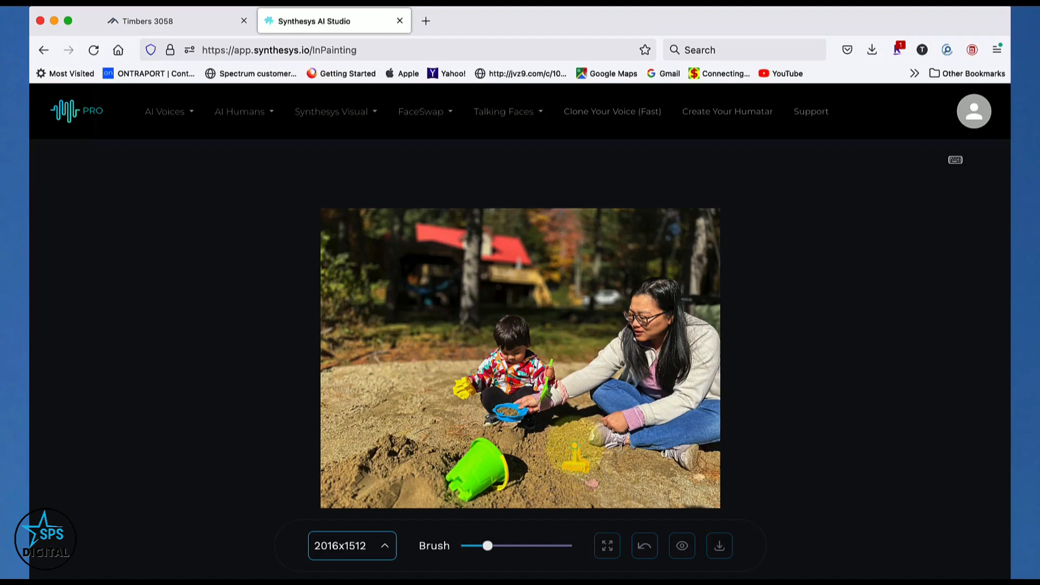
{"action": "left_click", "coordinate": [575, 447]}
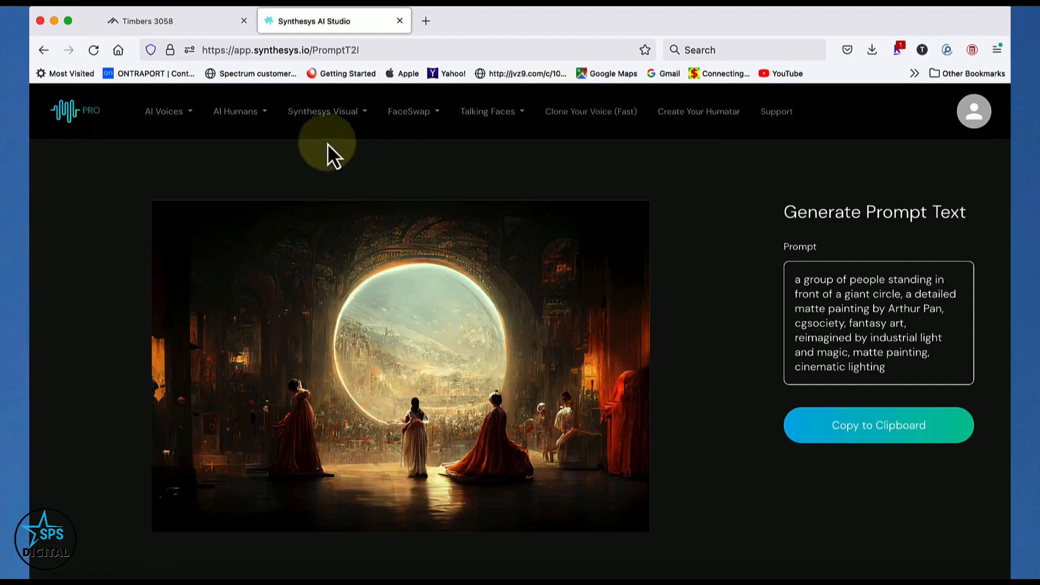
Start a fresh Image to prompt page, discarding the current one, and upload snowymountaincastle.jpg from the Desktop
{"action": "left_click", "coordinate": [325, 115]}
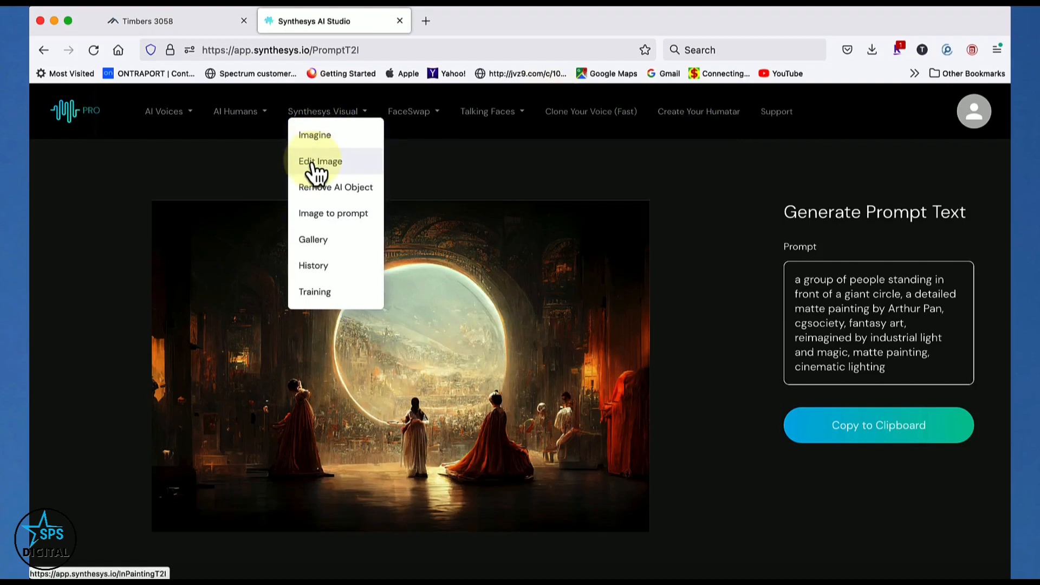
{"action": "left_click", "coordinate": [316, 216]}
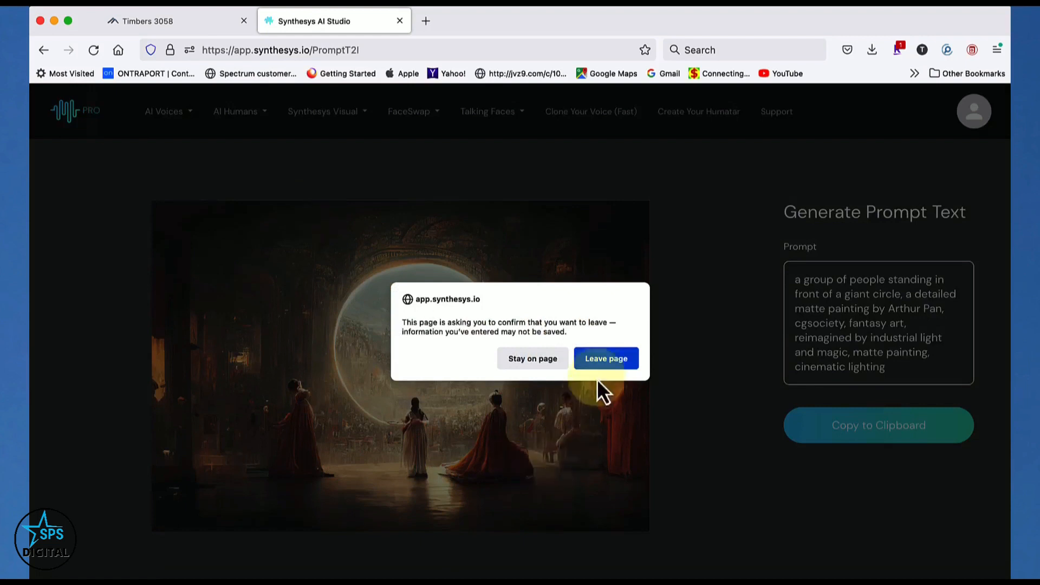
{"action": "left_click", "coordinate": [606, 358]}
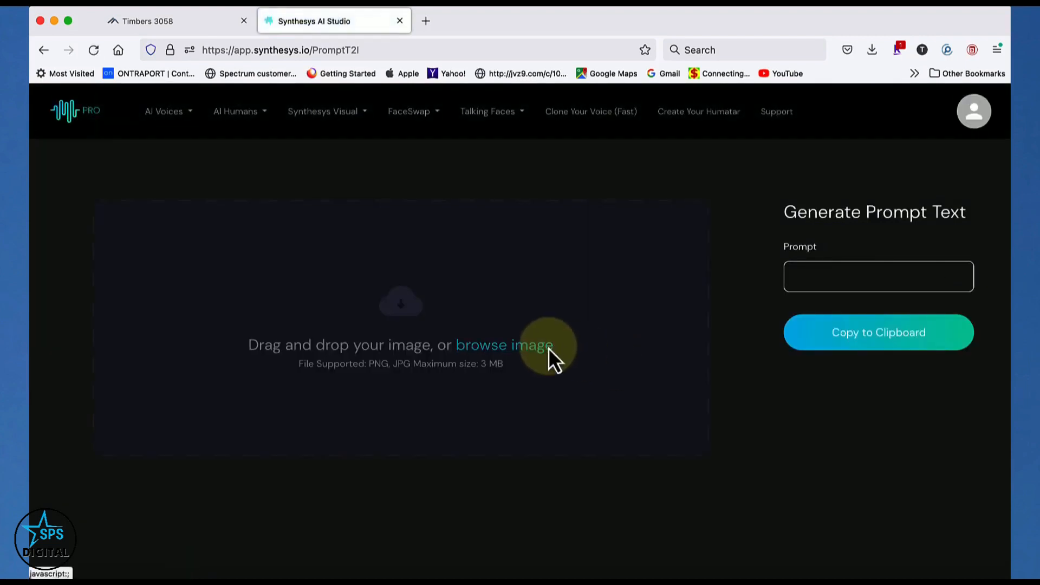
{"action": "left_click", "coordinate": [549, 350]}
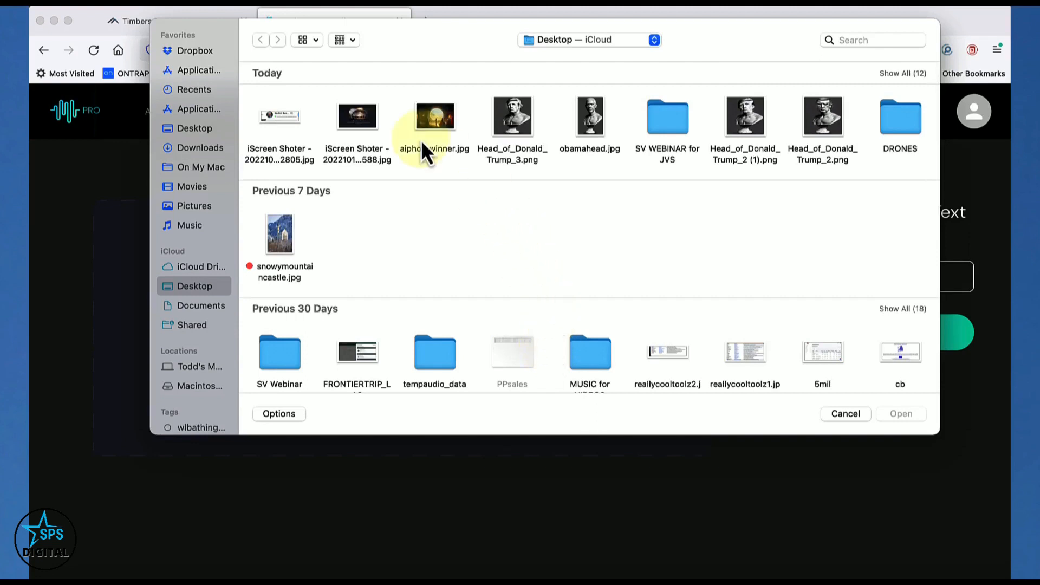
{"action": "scroll", "coordinate": [421, 140], "scroll_direction": "down", "scroll_amount": 1}
{"action": "scroll", "coordinate": [275, 179], "scroll_direction": "down", "scroll_amount": 2}
{"action": "left_click", "coordinate": [275, 180]}
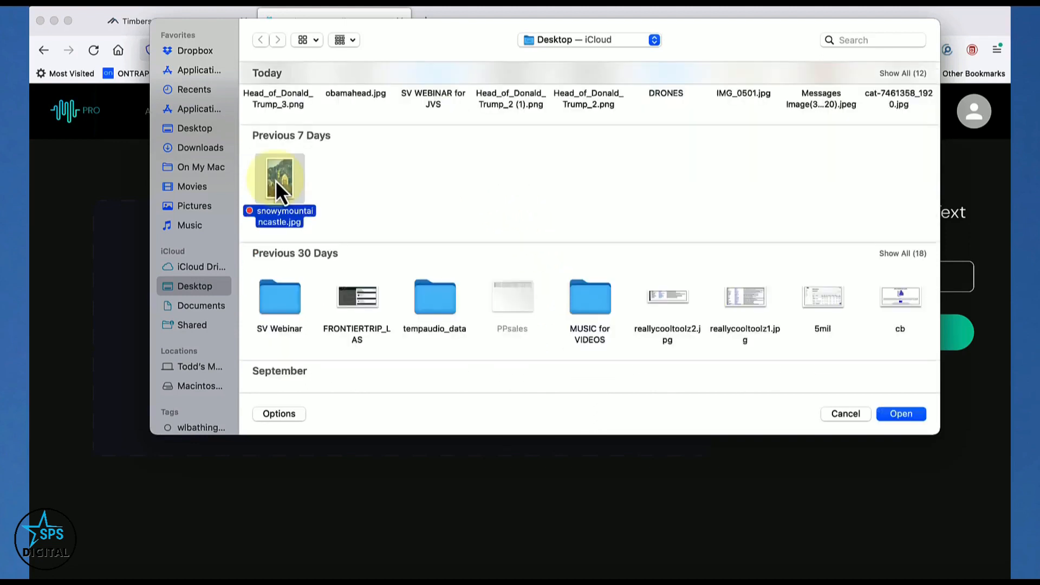
{"action": "left_click", "coordinate": [901, 415]}
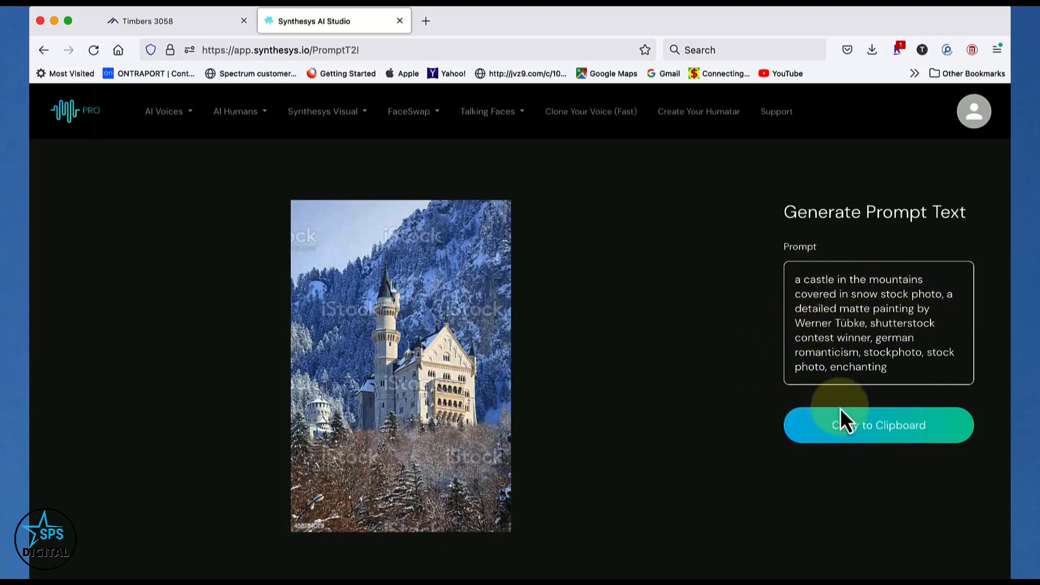
Copy the generated castle prompt into the Imagine description and visualize it as square photos
{"action": "left_click", "coordinate": [865, 439]}
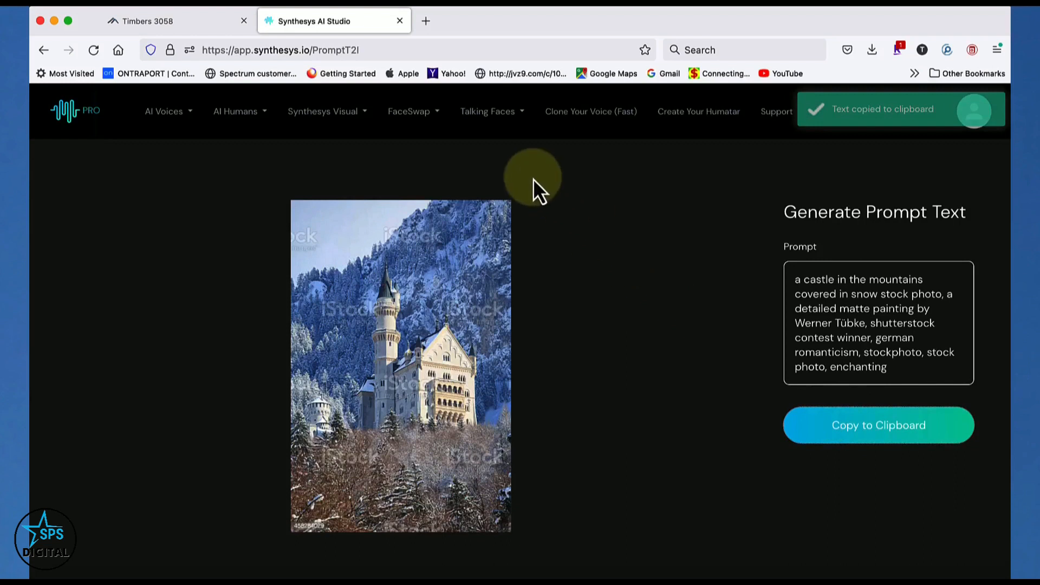
{"action": "left_click", "coordinate": [344, 115]}
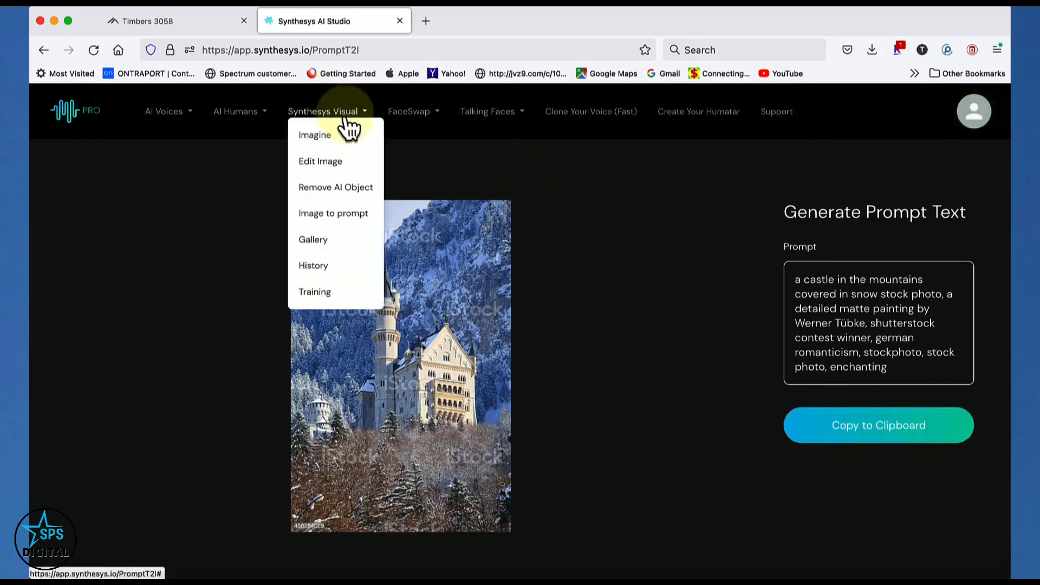
{"action": "left_click", "coordinate": [322, 139]}
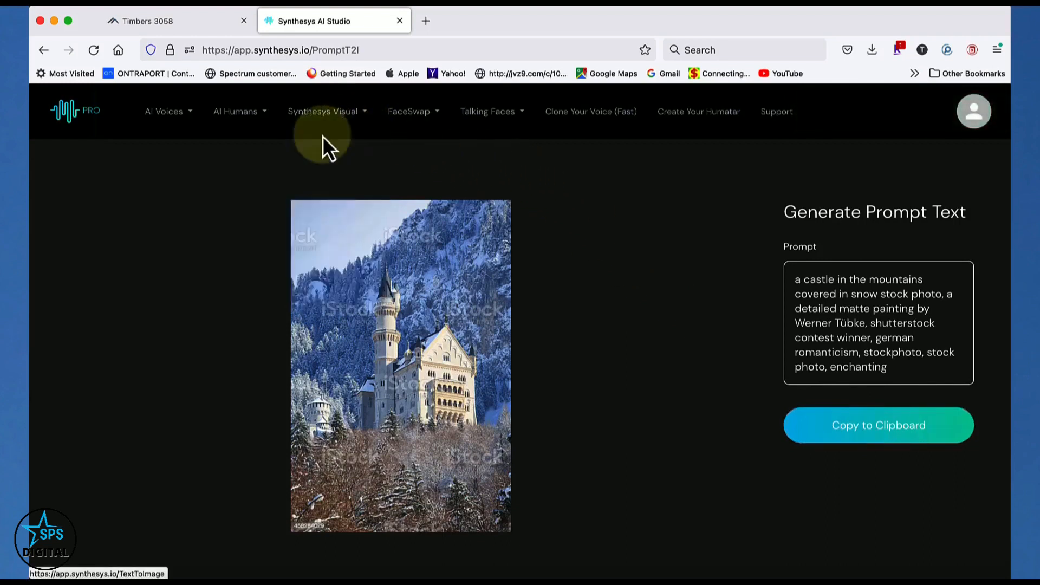
{"action": "left_click", "coordinate": [611, 365]}
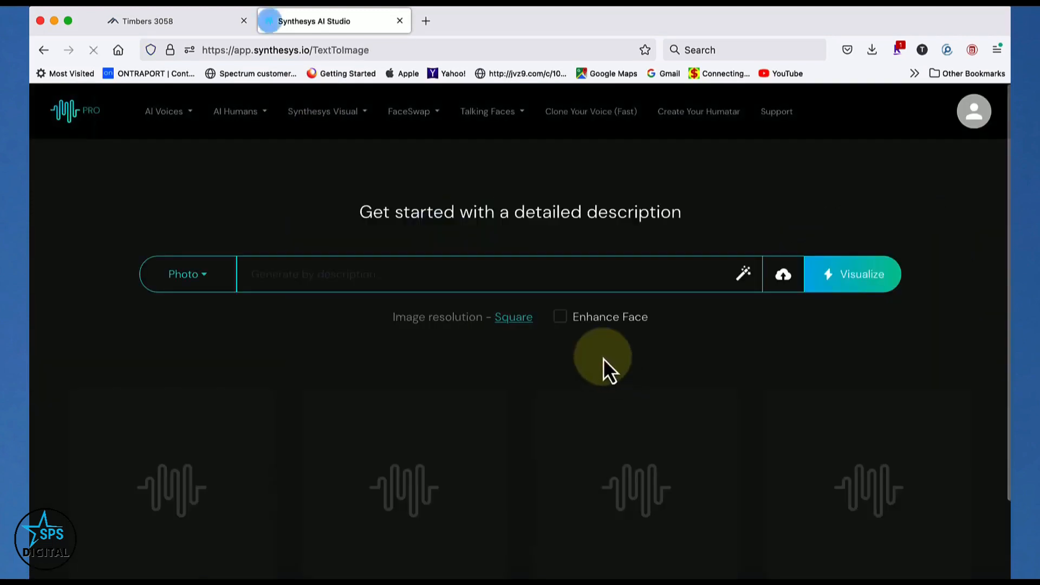
{"action": "right_click", "coordinate": [462, 279]}
{"action": "left_click", "coordinate": [485, 354]}
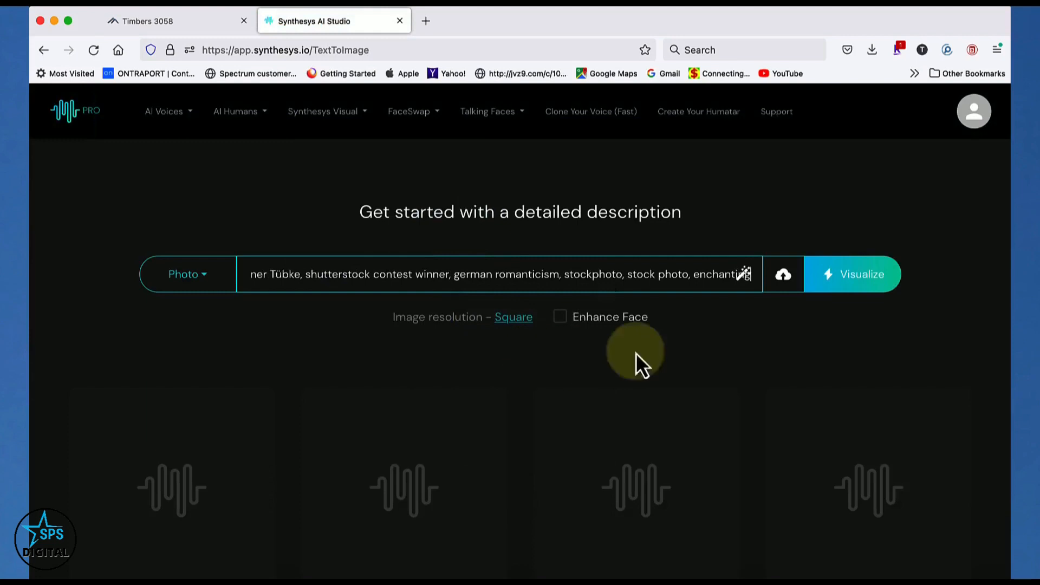
{"action": "left_click", "coordinate": [857, 277]}
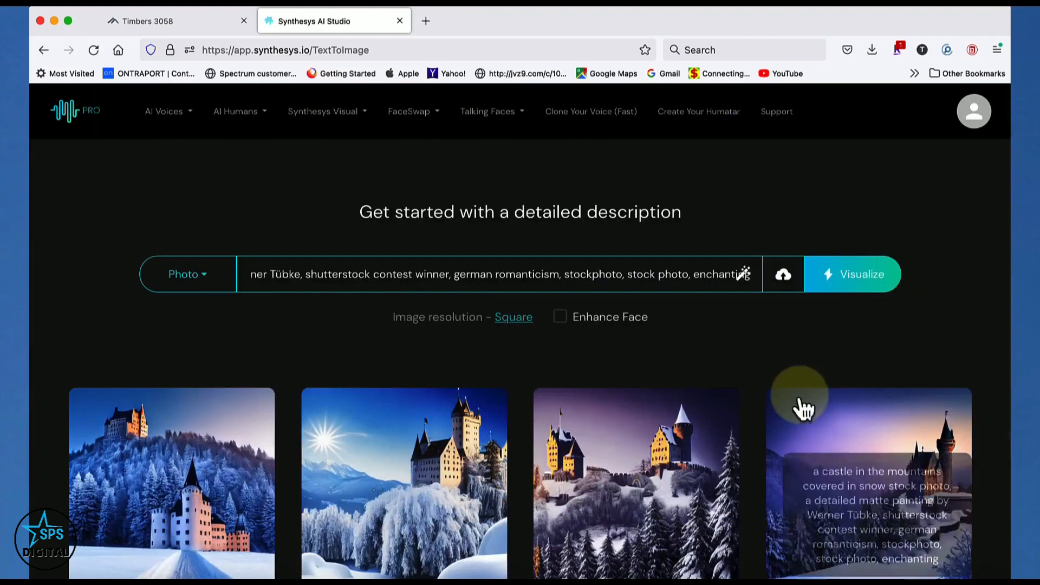
Set the first generated castle picture as the reference image and visualize new variations with the same prompt
{"action": "scroll", "coordinate": [765, 327], "scroll_direction": "down", "scroll_amount": 2}
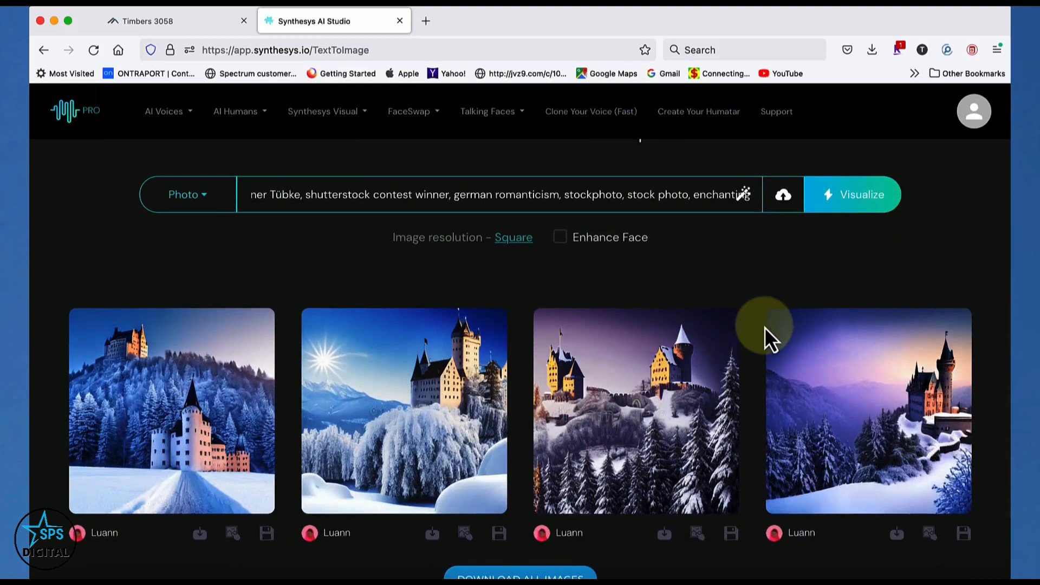
{"action": "scroll", "coordinate": [764, 327], "scroll_direction": "down", "scroll_amount": 2}
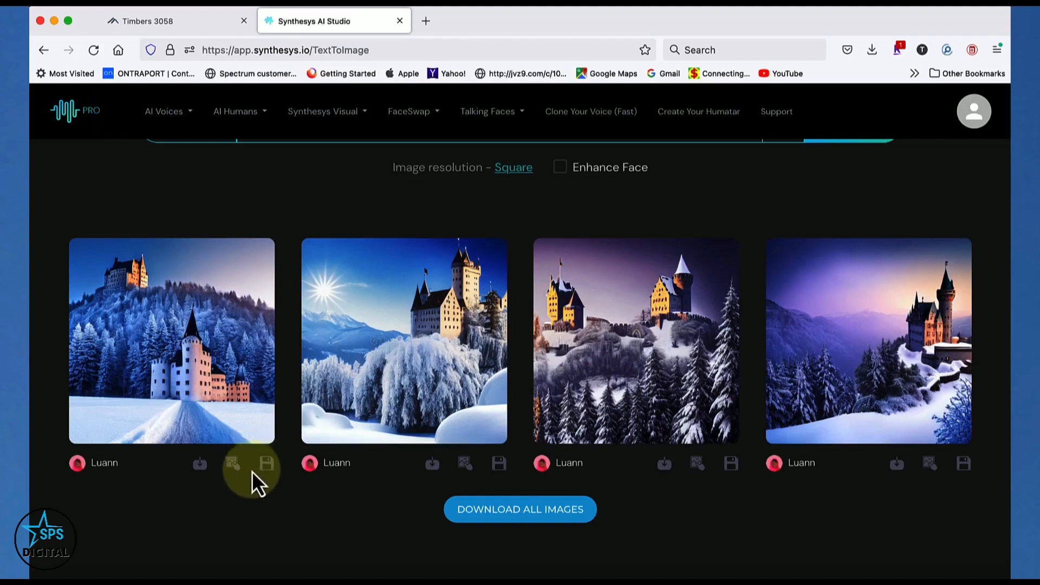
{"action": "left_click", "coordinate": [266, 464]}
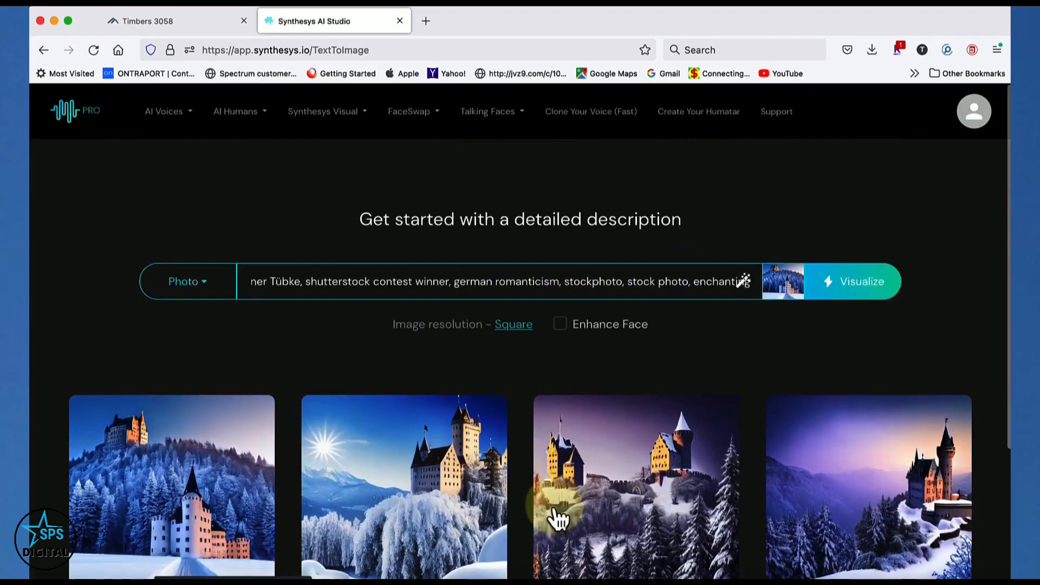
{"action": "scroll", "coordinate": [551, 536], "scroll_direction": "up", "scroll_amount": 3}
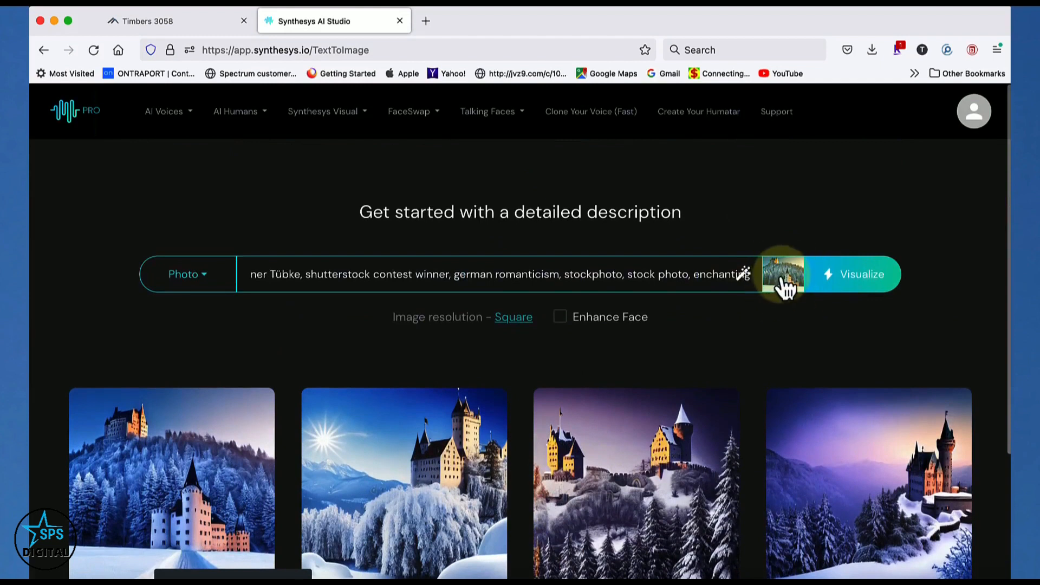
{"action": "left_click", "coordinate": [861, 281]}
{"action": "scroll", "coordinate": [873, 181], "scroll_direction": "down", "scroll_amount": 3}
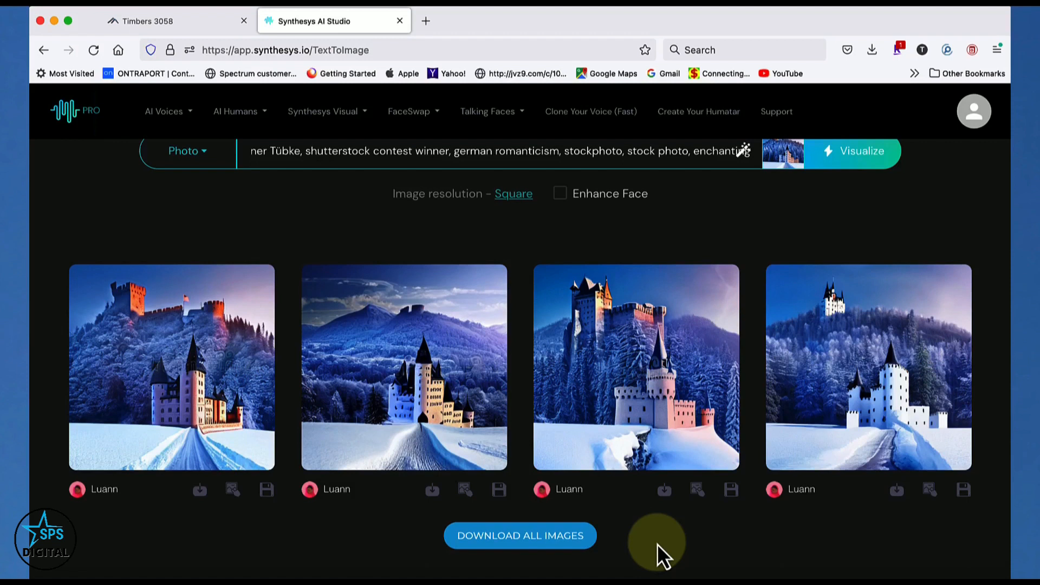
Return to the Image to prompt tool and upload aiphotowinner.jpg from the Desktop to generate its prompt
{"action": "left_click", "coordinate": [322, 114]}
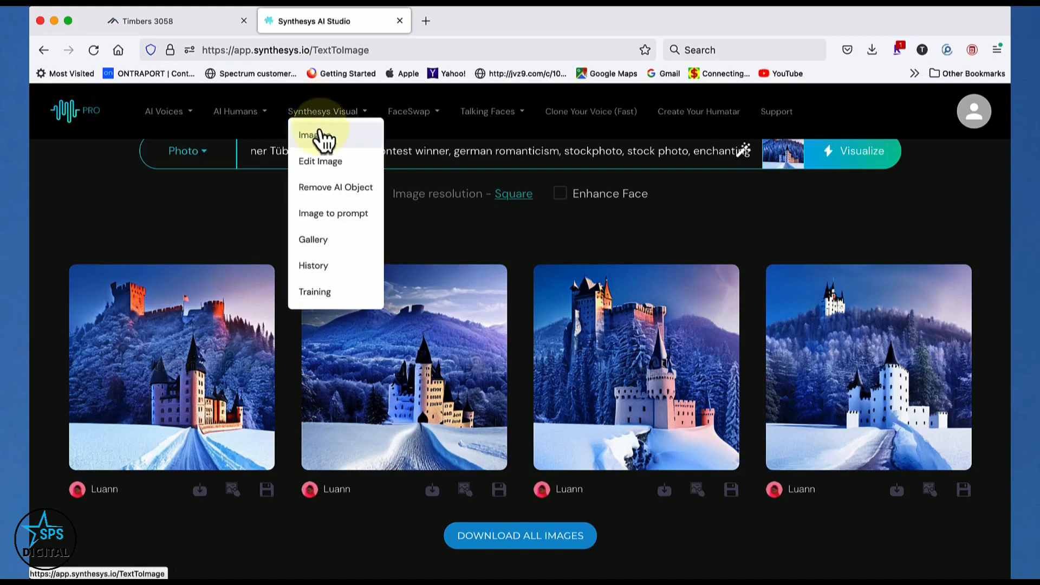
{"action": "left_click", "coordinate": [325, 214]}
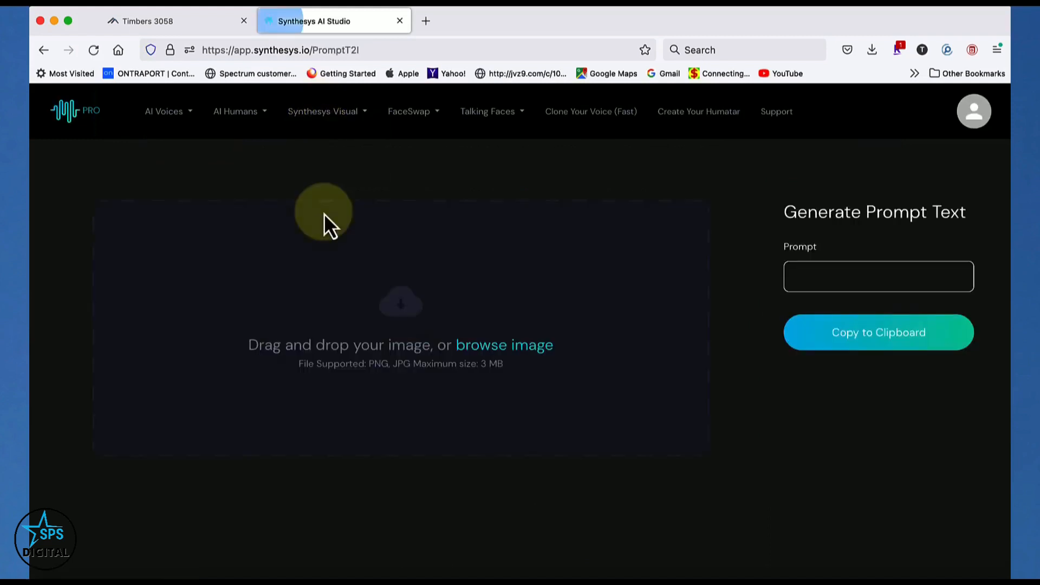
{"action": "left_click", "coordinate": [485, 344]}
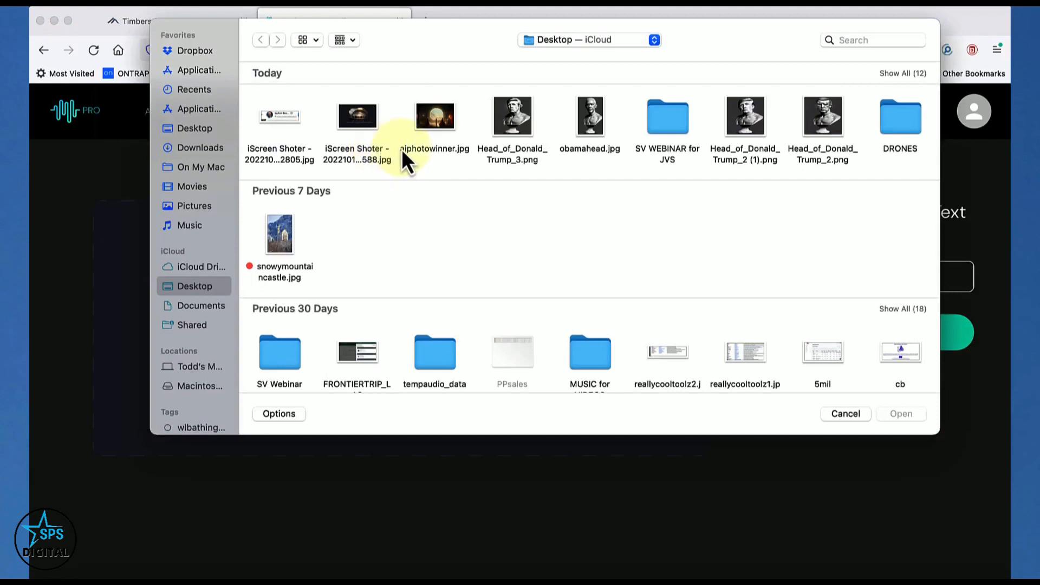
{"action": "left_click", "coordinate": [429, 120]}
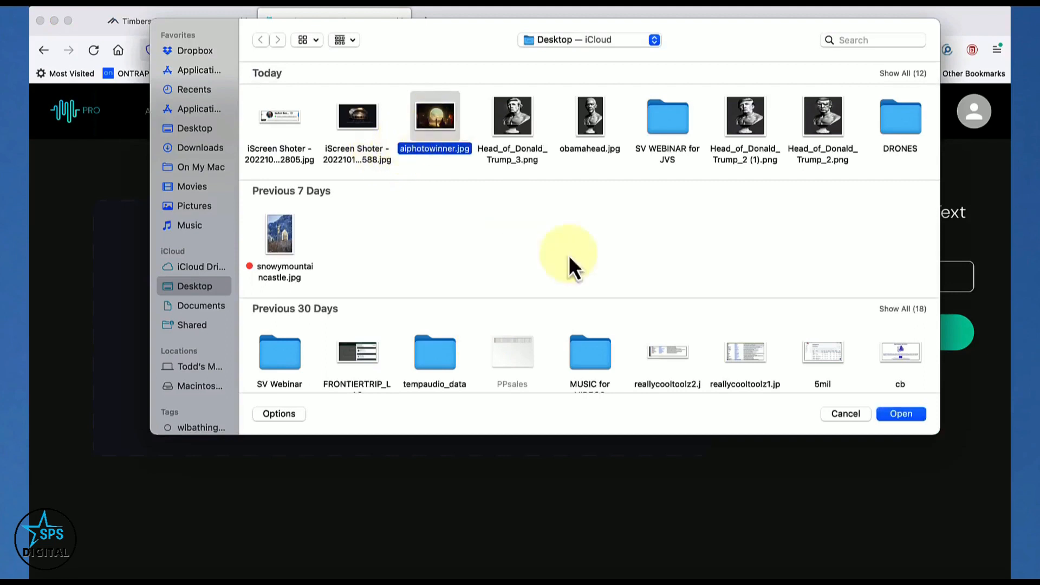
{"action": "left_click", "coordinate": [899, 414]}
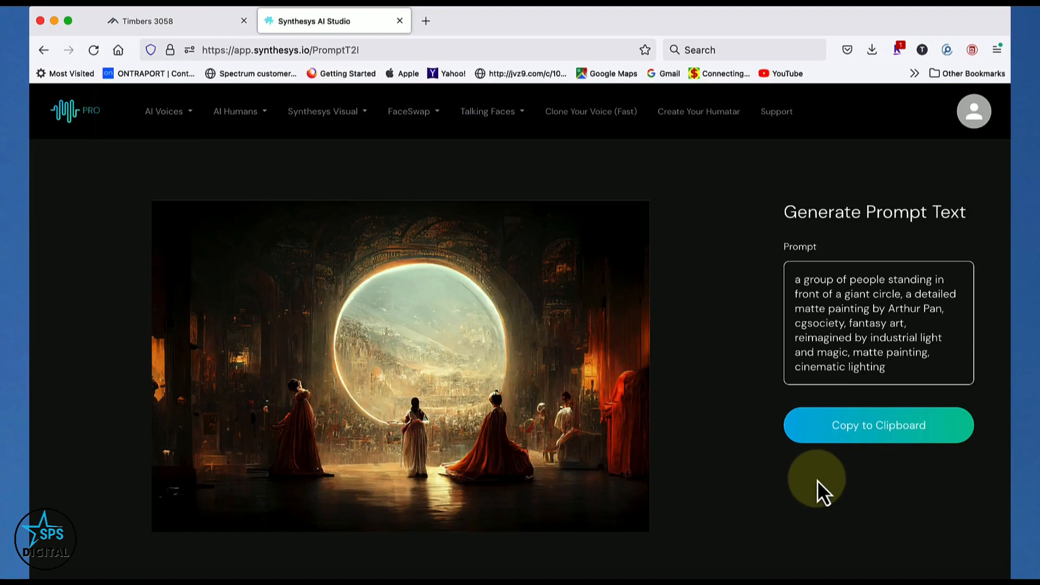
{"action": "left_click", "coordinate": [368, 114]}
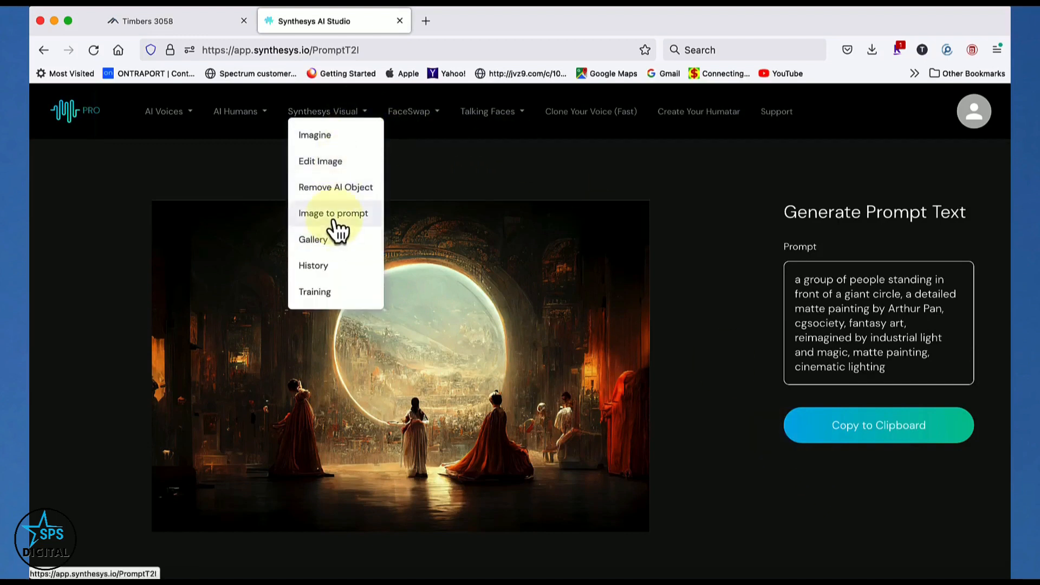
{"action": "left_click", "coordinate": [601, 169]}
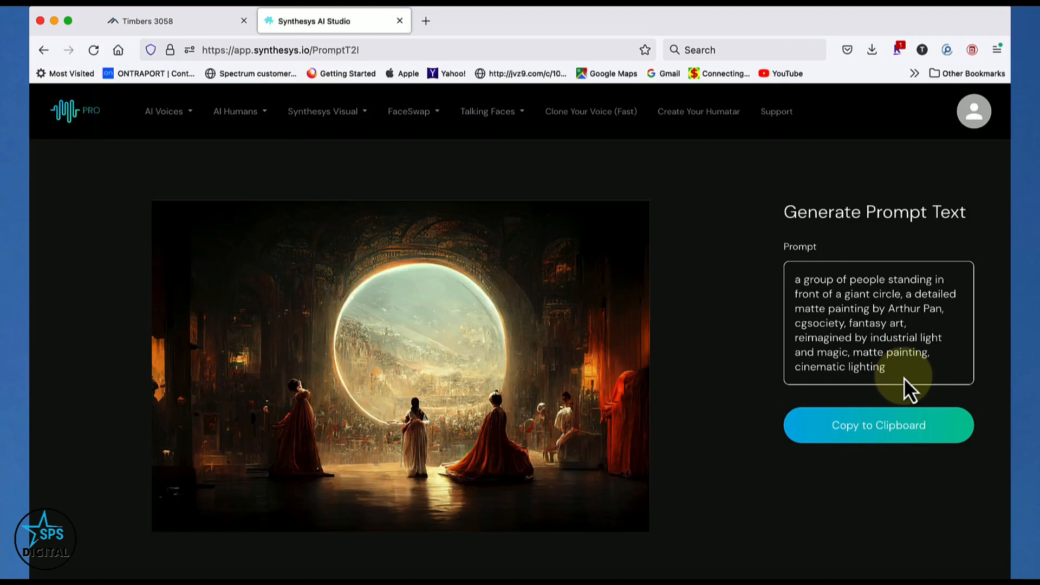
Copy the prompt generated from the giant-circle picture into the Imagine description, leaving the current page, and visualize it as photos
{"action": "left_click", "coordinate": [880, 433]}
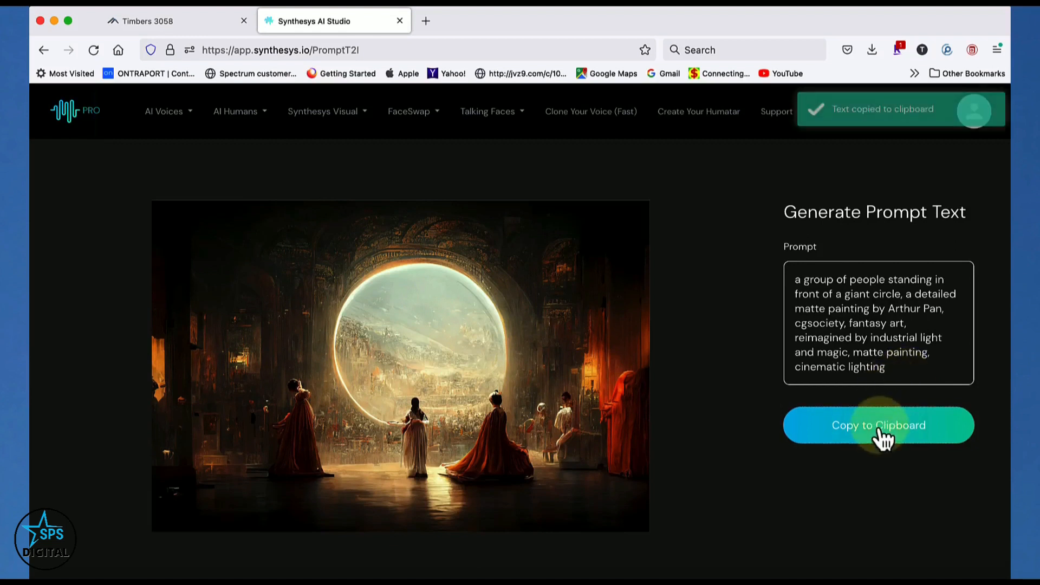
{"action": "left_click", "coordinate": [327, 114]}
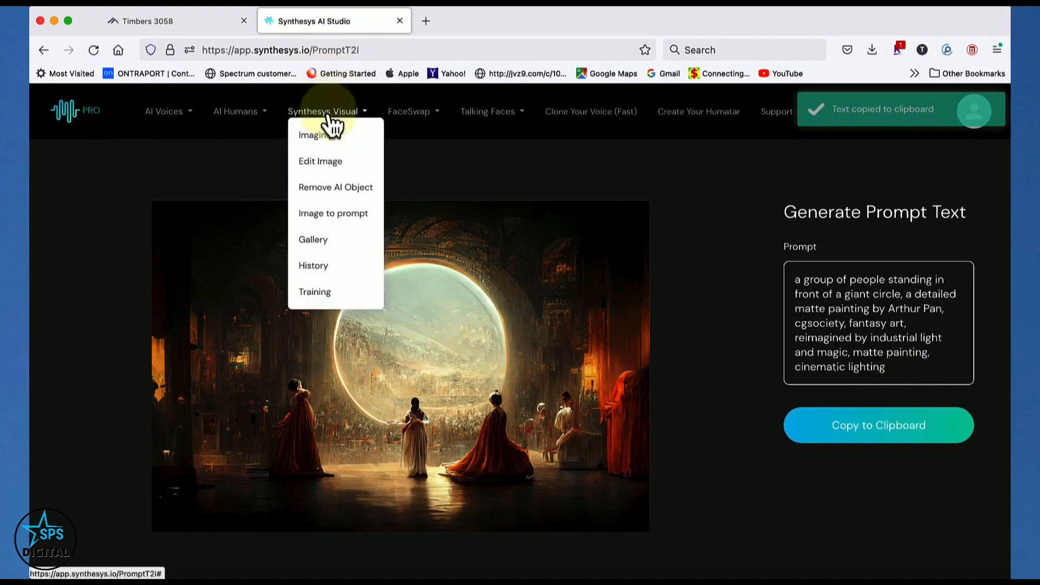
{"action": "left_click", "coordinate": [324, 138]}
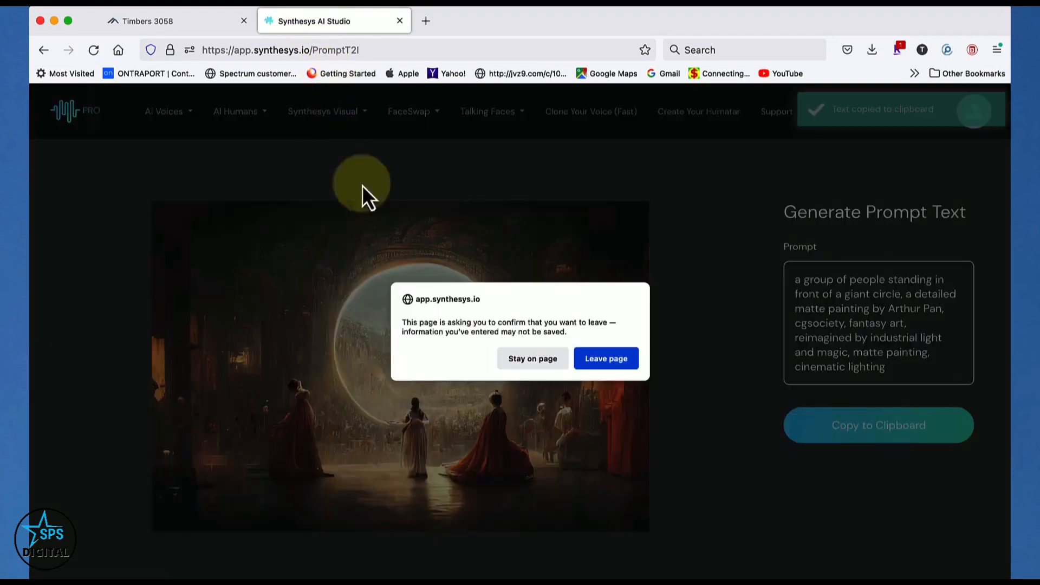
{"action": "left_click", "coordinate": [599, 360]}
{"action": "right_click", "coordinate": [436, 275]}
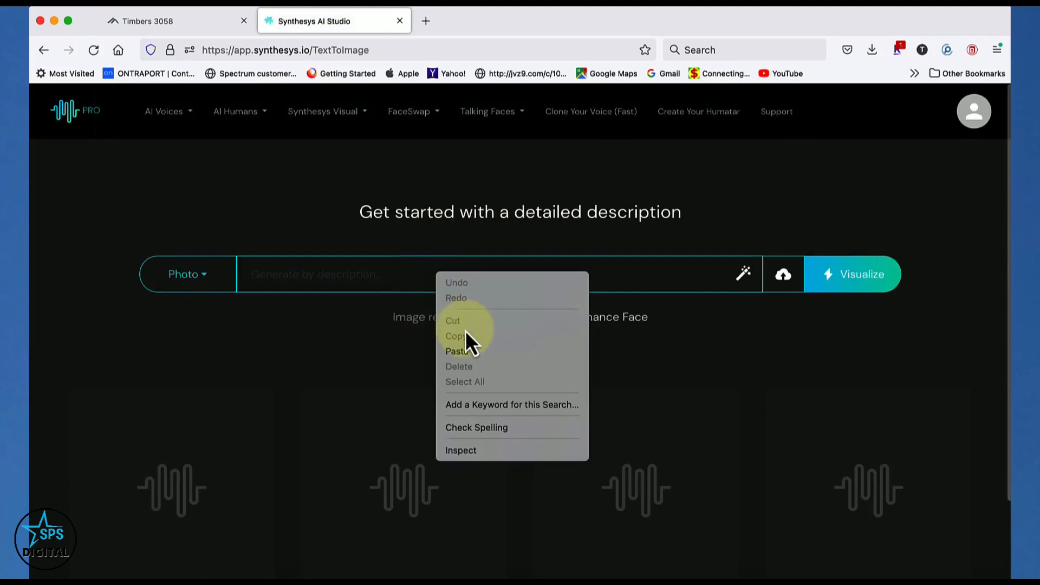
{"action": "left_click", "coordinate": [479, 352]}
{"action": "left_click", "coordinate": [848, 276]}
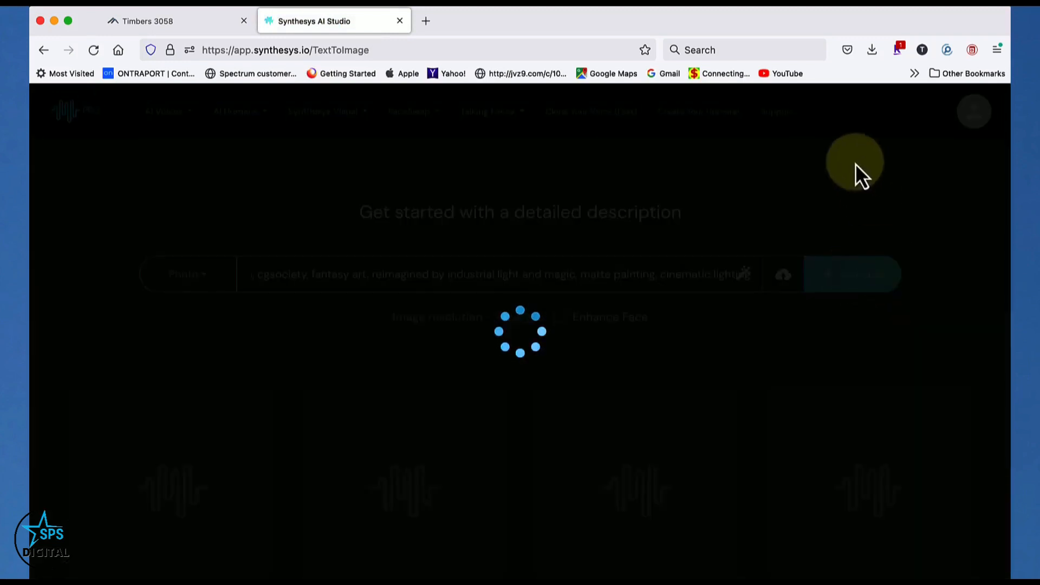
View the first and third generated giant-circle pictures enlarged, closing each preview
{"action": "scroll", "coordinate": [899, 175], "scroll_direction": "down", "scroll_amount": 2}
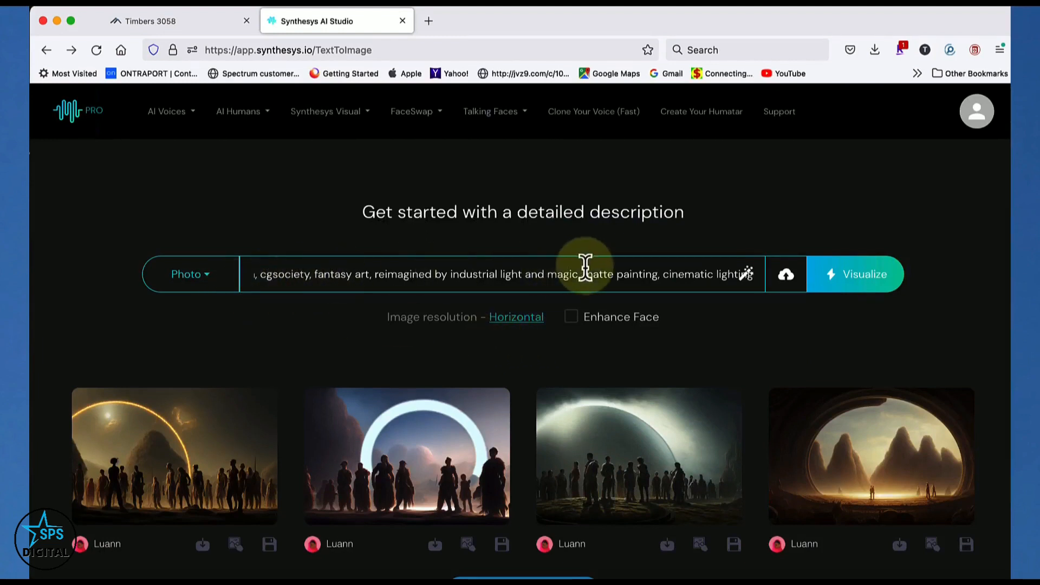
{"action": "mouse_move", "coordinate": [224, 432]}
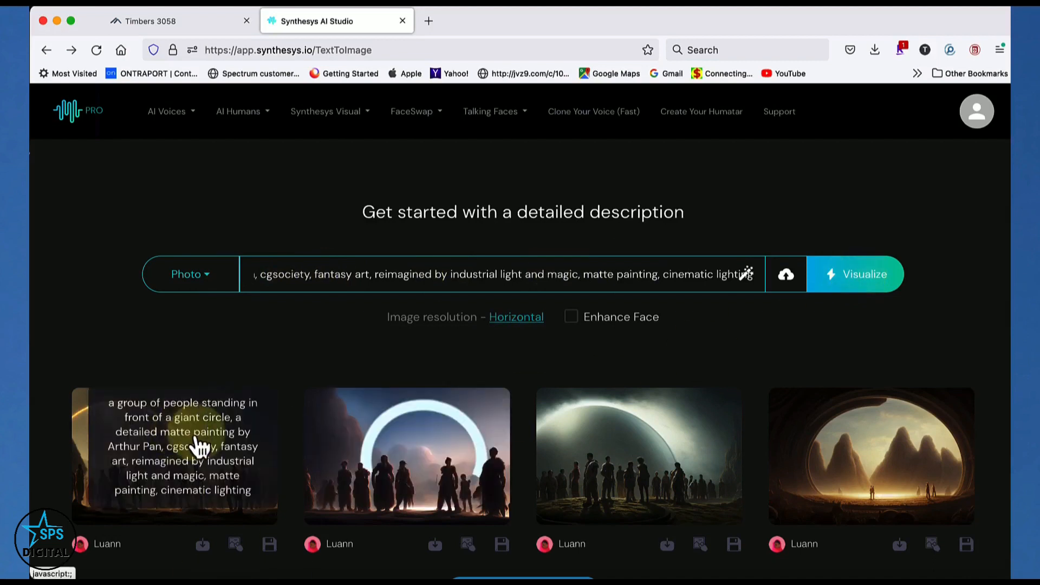
{"action": "left_click", "coordinate": [196, 434]}
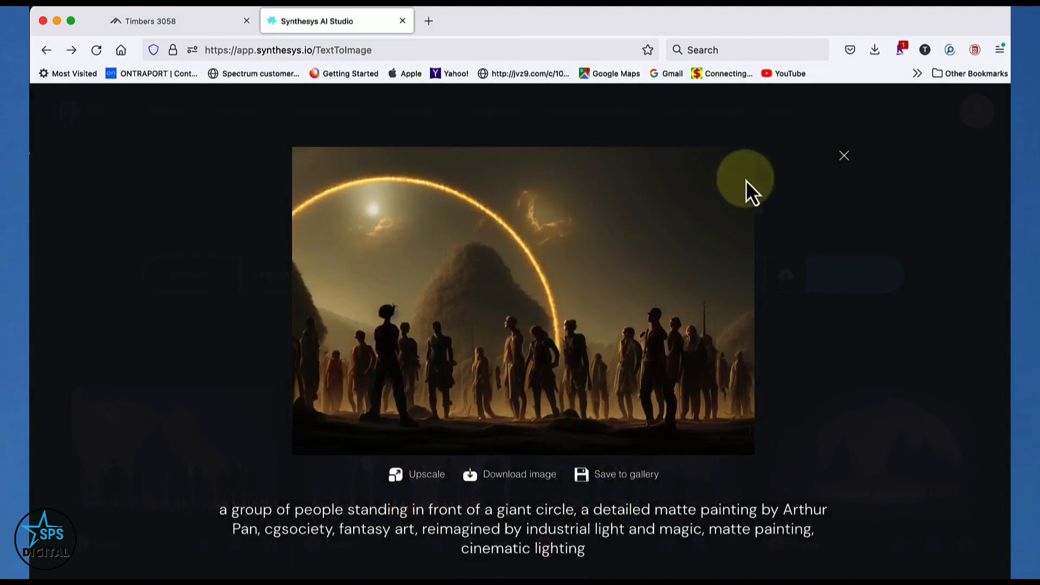
{"action": "left_click", "coordinate": [846, 160]}
{"action": "mouse_move", "coordinate": [650, 511]}
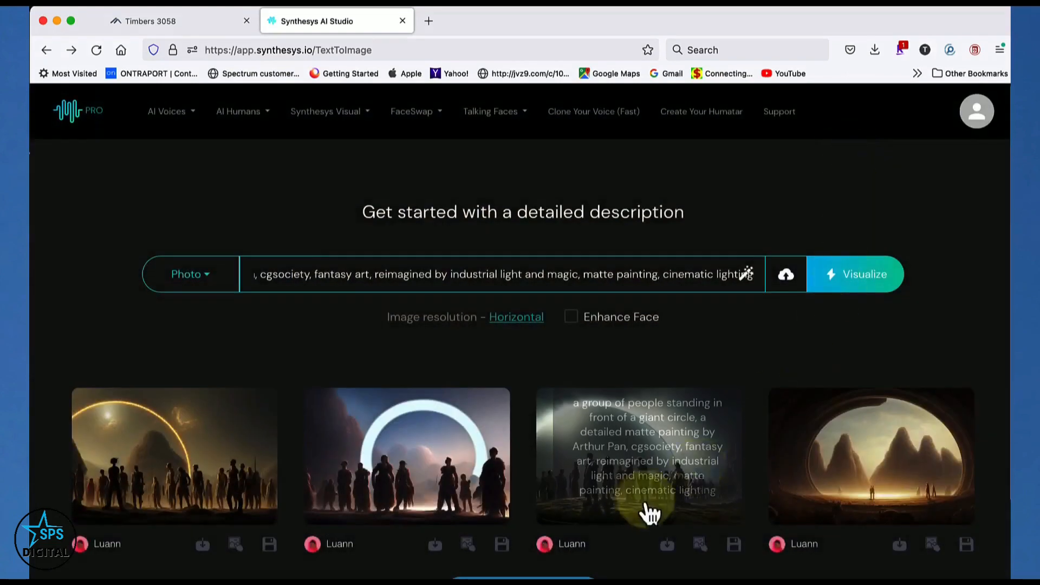
{"action": "left_click", "coordinate": [640, 467]}
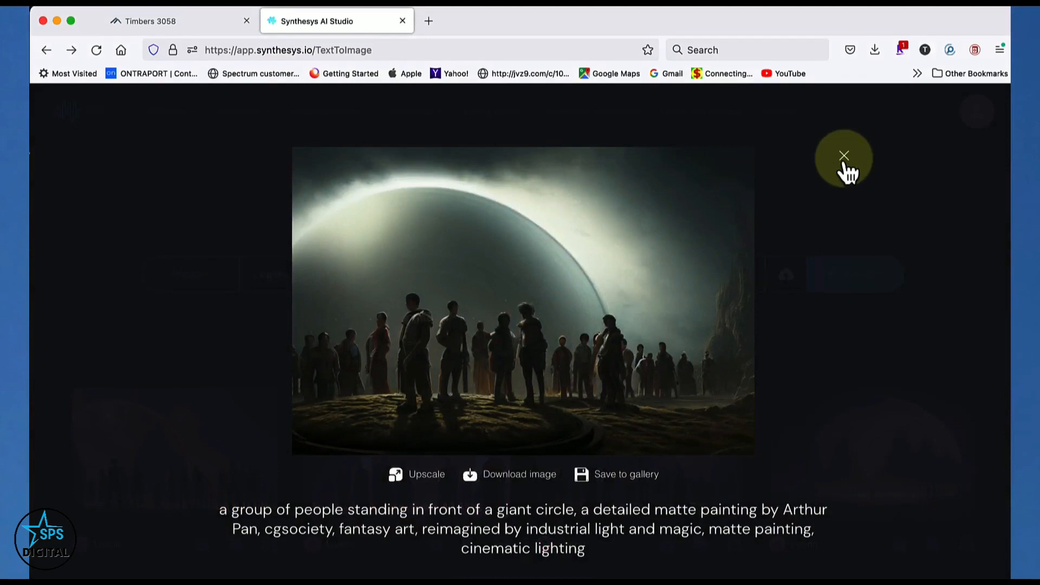
{"action": "left_click", "coordinate": [846, 162]}
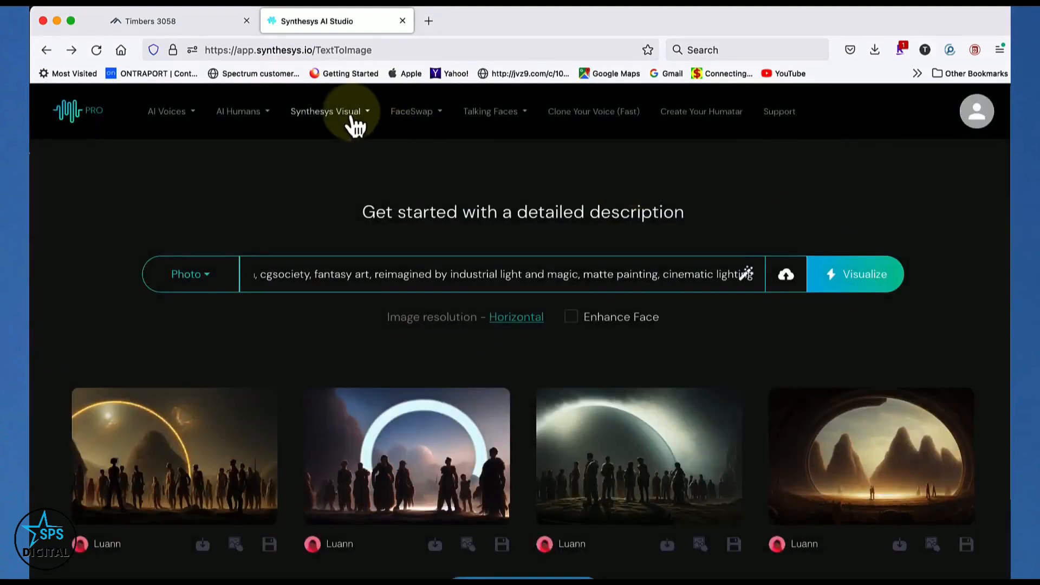
Open the Synthesys Visual Gallery and view the two newest giant-circle pictures enlarged, closing each preview
{"action": "left_click", "coordinate": [355, 126]}
{"action": "left_click", "coordinate": [322, 238]}
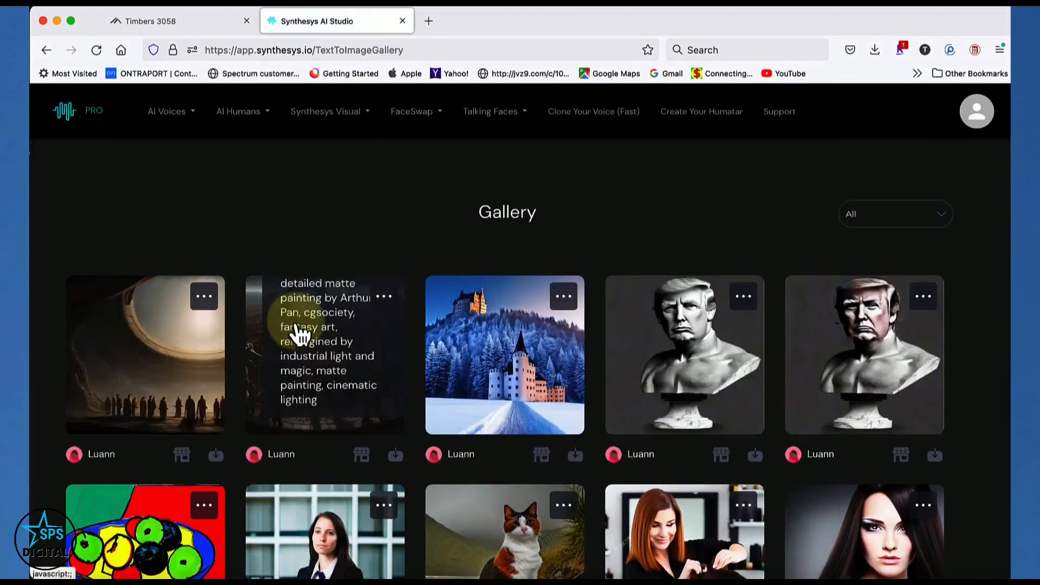
{"action": "left_click", "coordinate": [297, 325]}
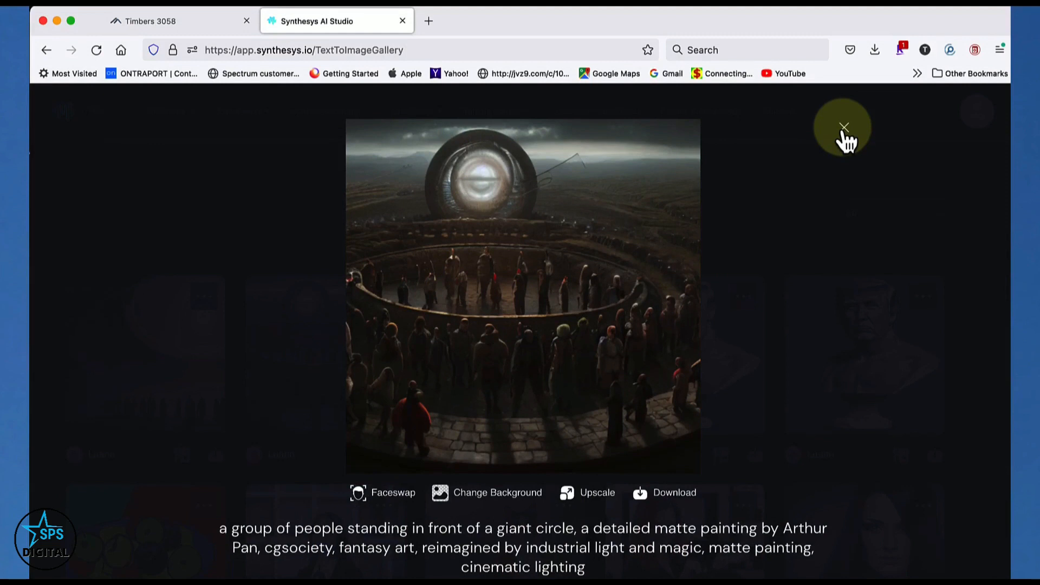
{"action": "left_click", "coordinate": [843, 130]}
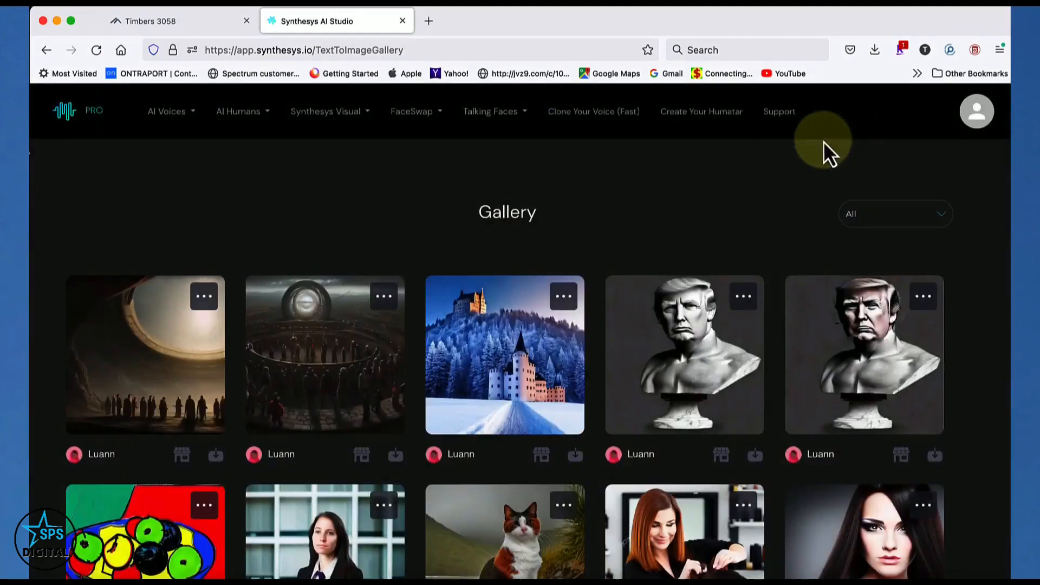
{"action": "left_click", "coordinate": [197, 337]}
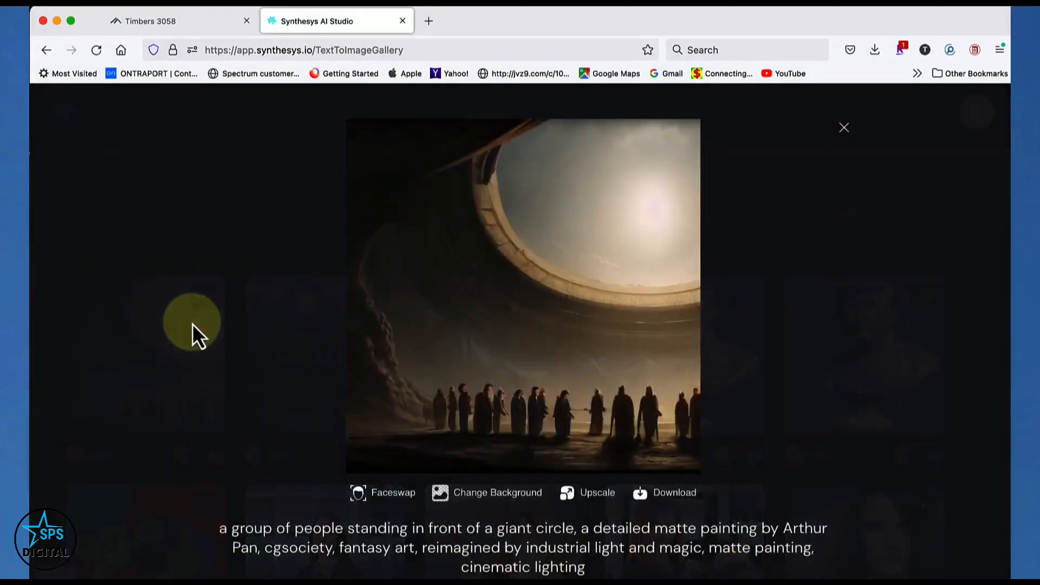
{"action": "left_click", "coordinate": [843, 130]}
Find the two horizontal giant-circle pictures further down in the Gallery and view each one enlarged
{"action": "scroll", "coordinate": [726, 250], "scroll_direction": "down", "scroll_amount": 5}
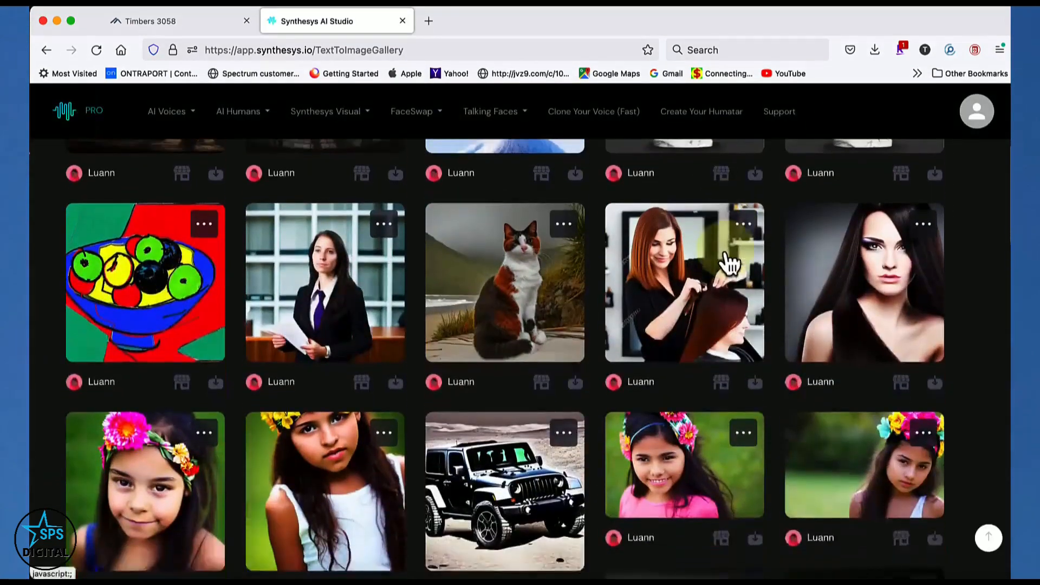
{"action": "scroll", "coordinate": [726, 251], "scroll_direction": "down", "scroll_amount": 8}
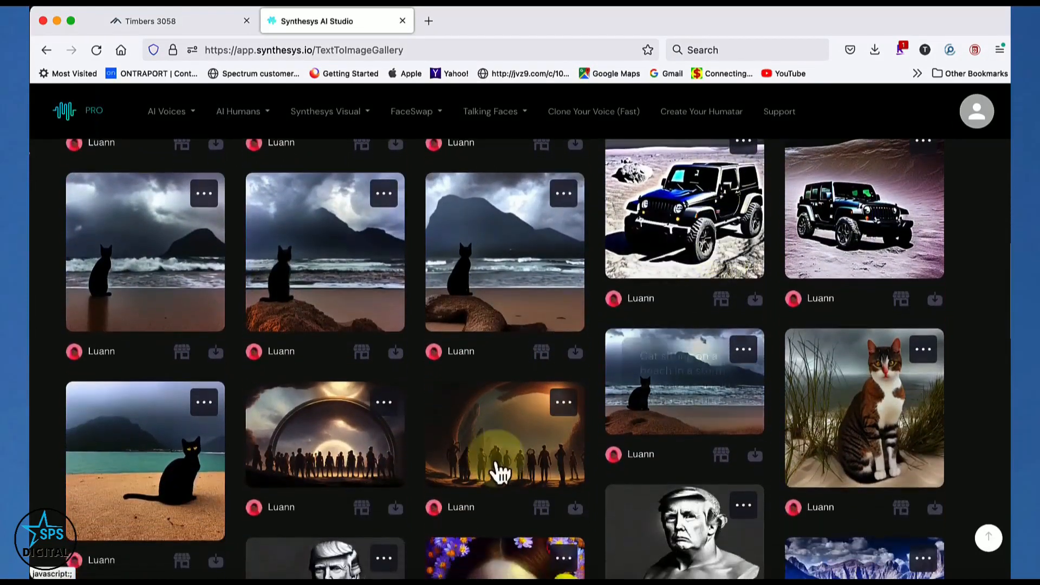
{"action": "left_click", "coordinate": [370, 450]}
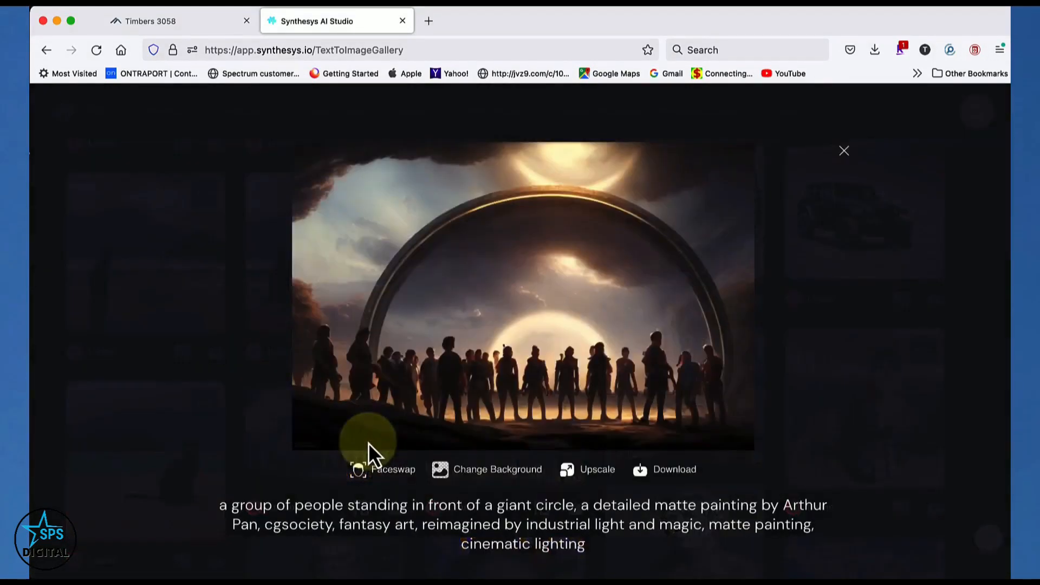
{"action": "left_click", "coordinate": [844, 151]}
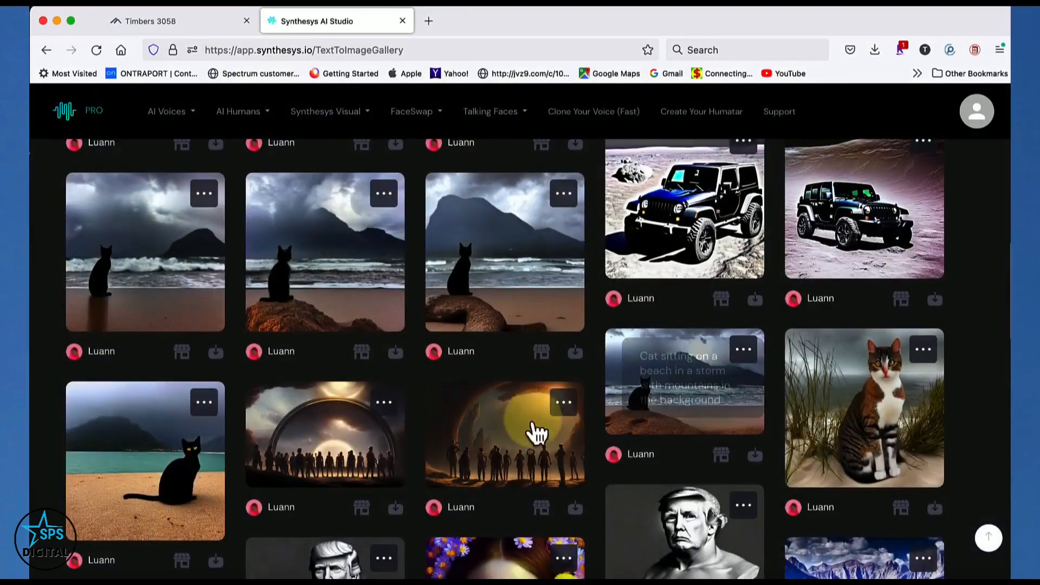
{"action": "left_click", "coordinate": [513, 425]}
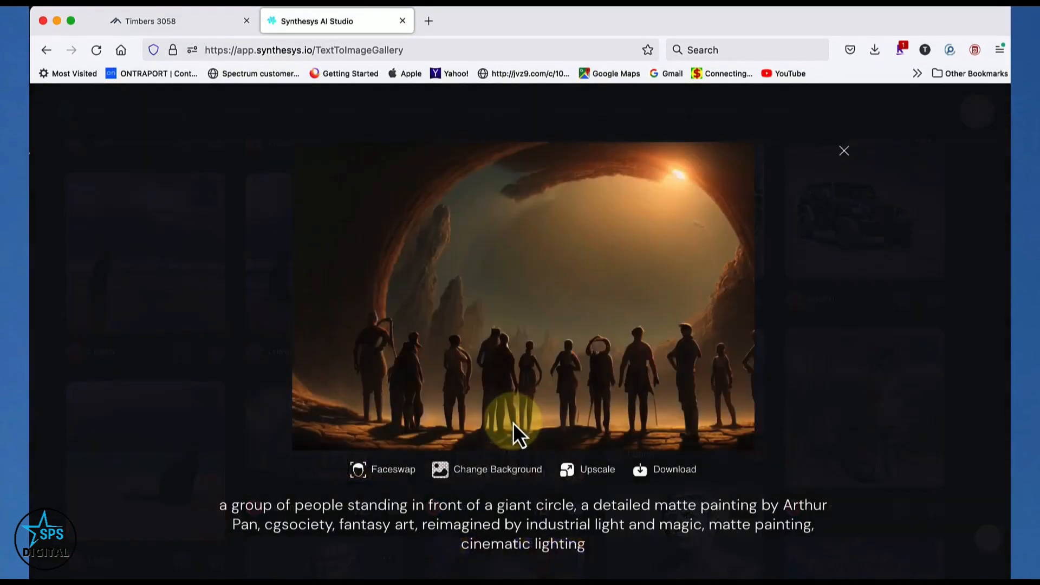